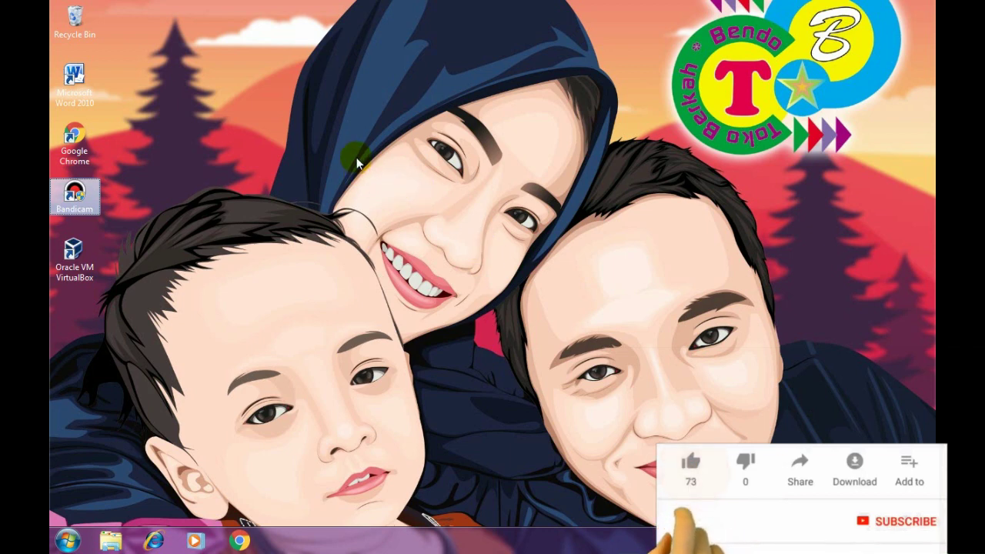
right_click(290, 130)
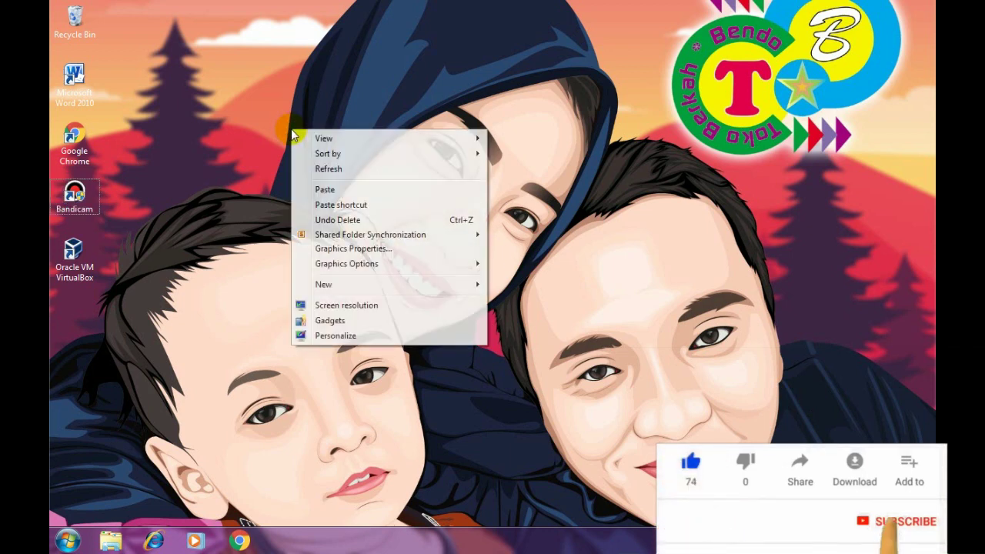
left_click(318, 171)
right_click(316, 169)
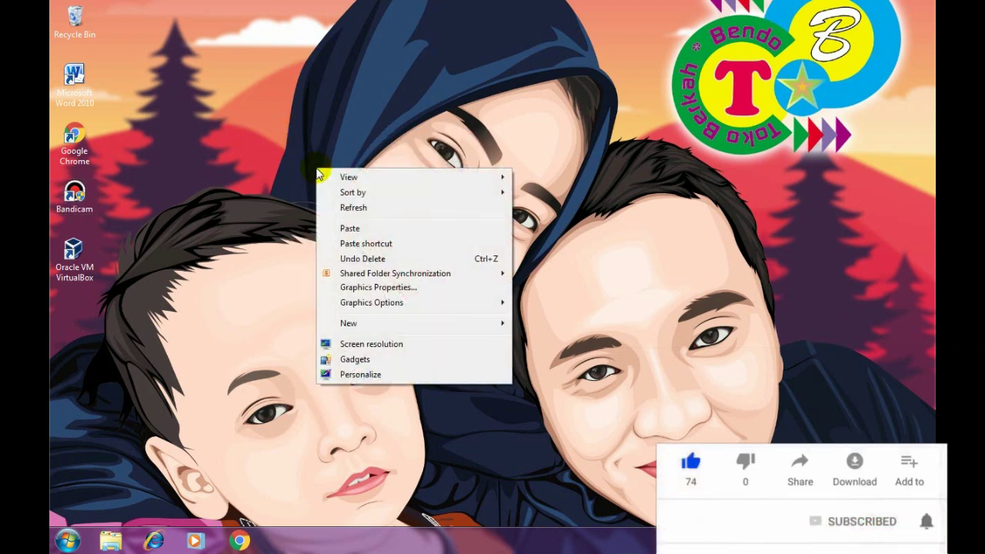
left_click(341, 209)
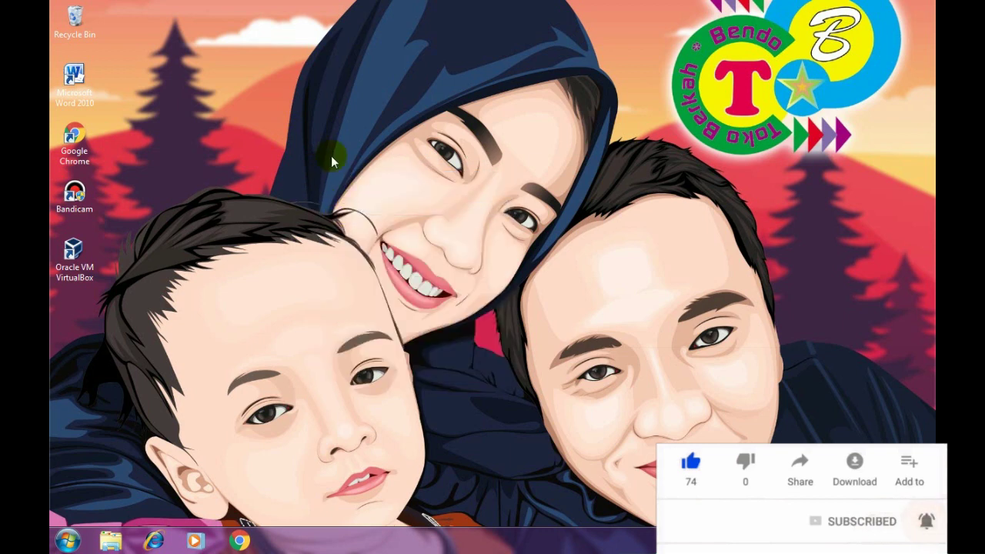
right_click(331, 155)
left_click(347, 195)
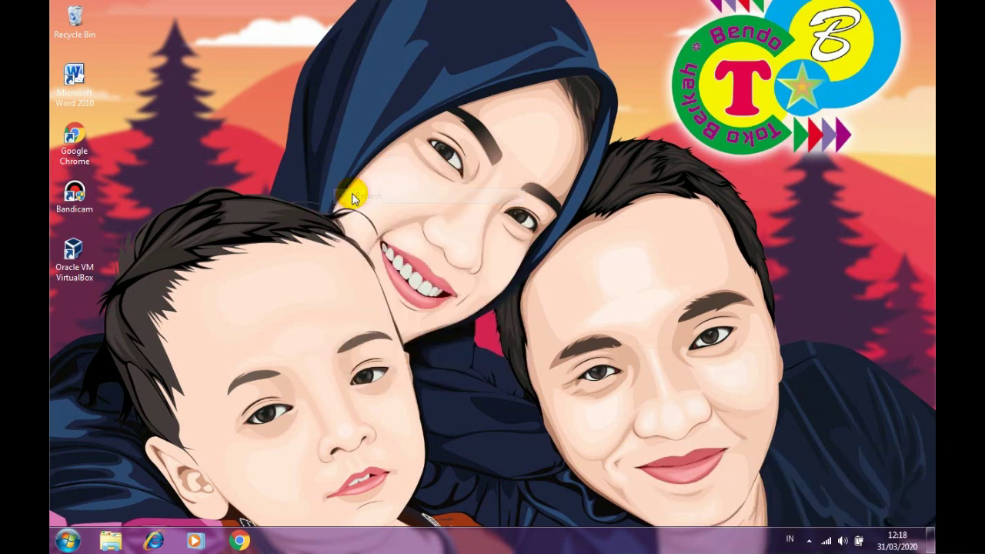
right_click(351, 194)
left_click(372, 234)
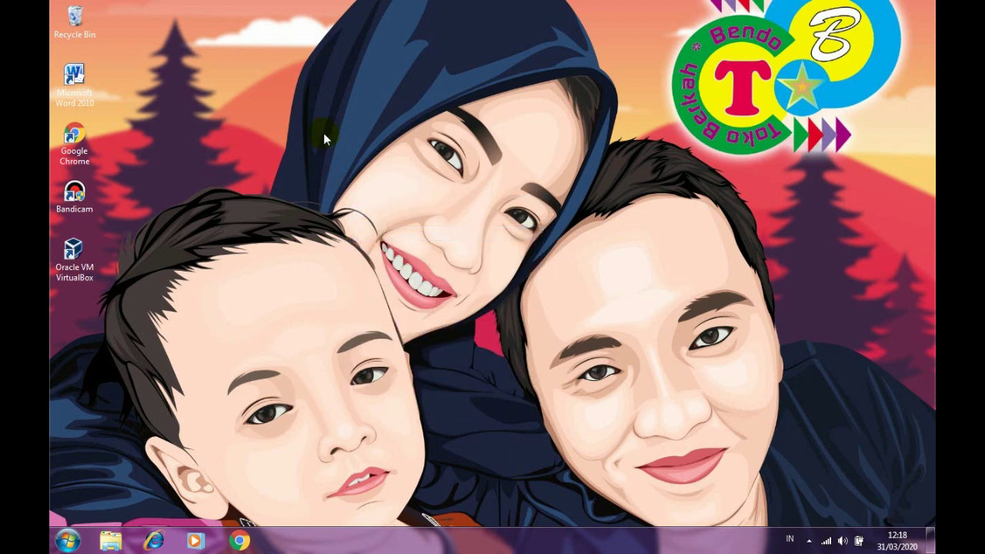
right_click(322, 134)
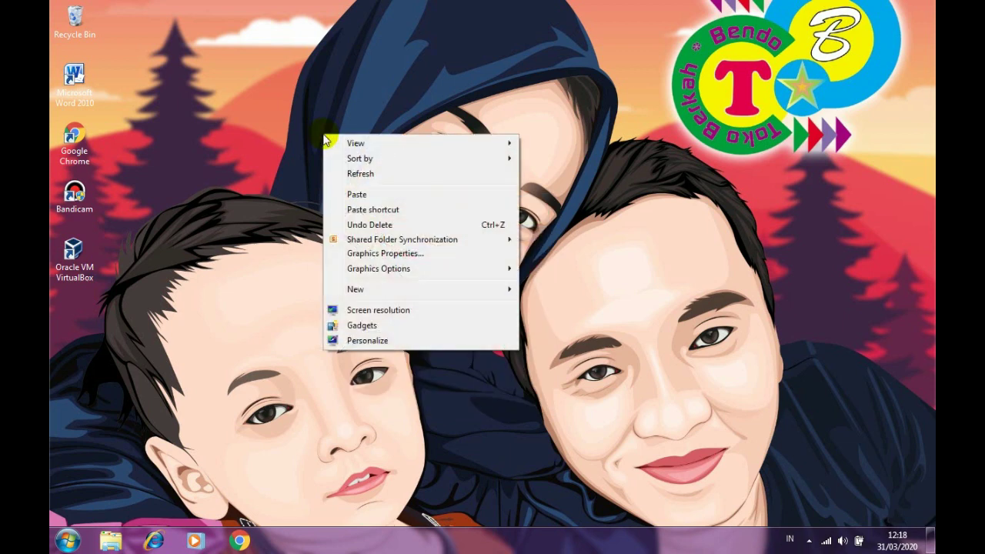
left_click(343, 175)
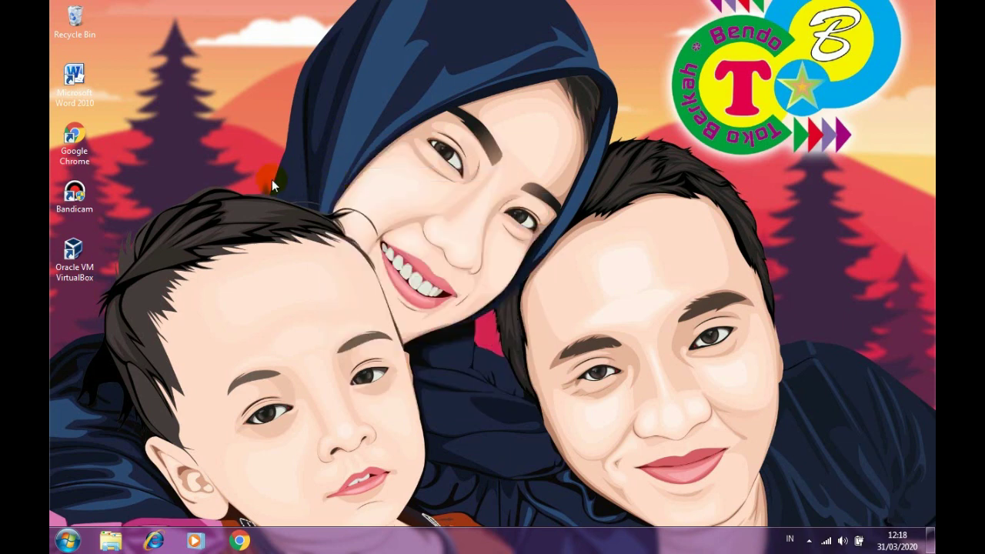
left_click(258, 276)
left_click(221, 413)
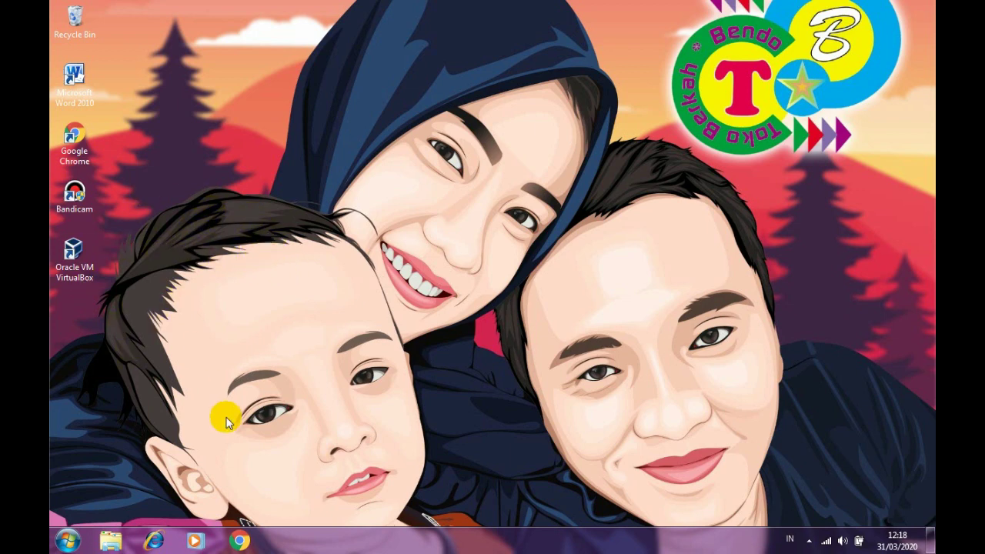
- Examine the virtual machine files in D:\USBN\USBN MTS SA SH and the contents of drive D, and close the file window
right_click(128, 485)
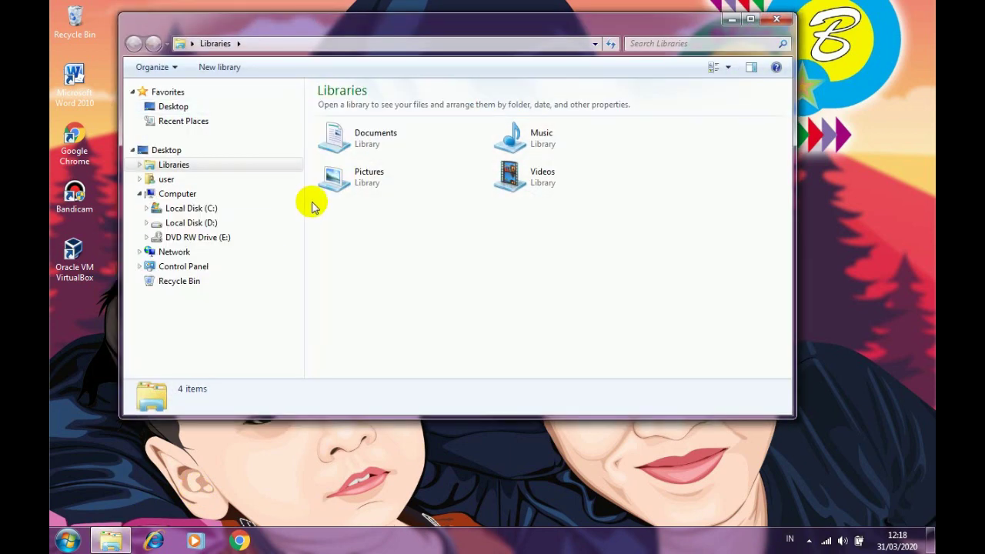
left_click(249, 223)
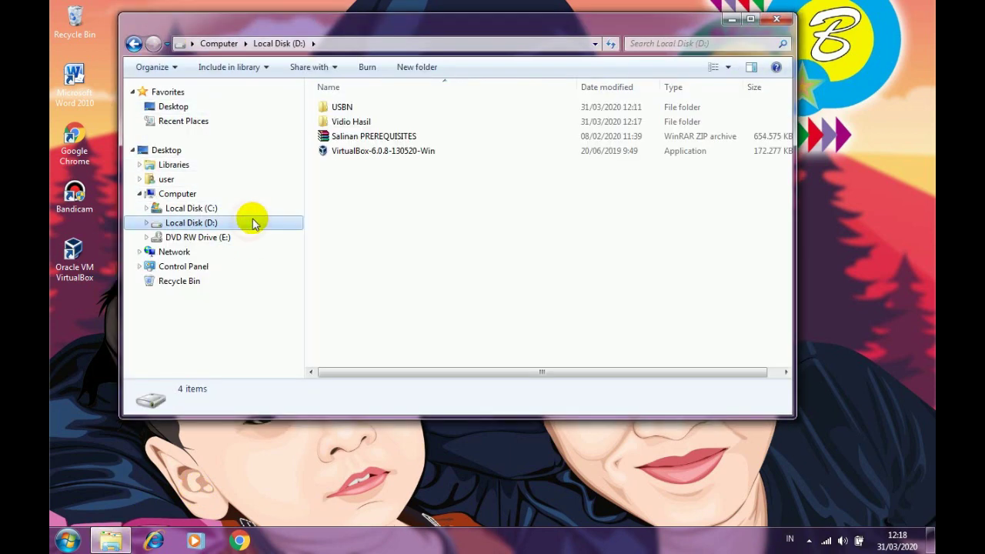
double_click(360, 103)
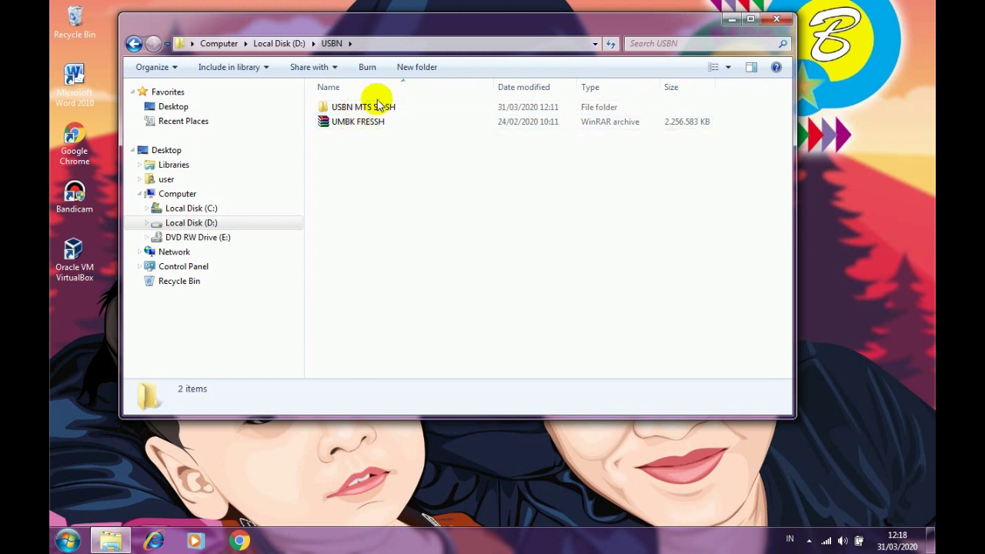
double_click(360, 108)
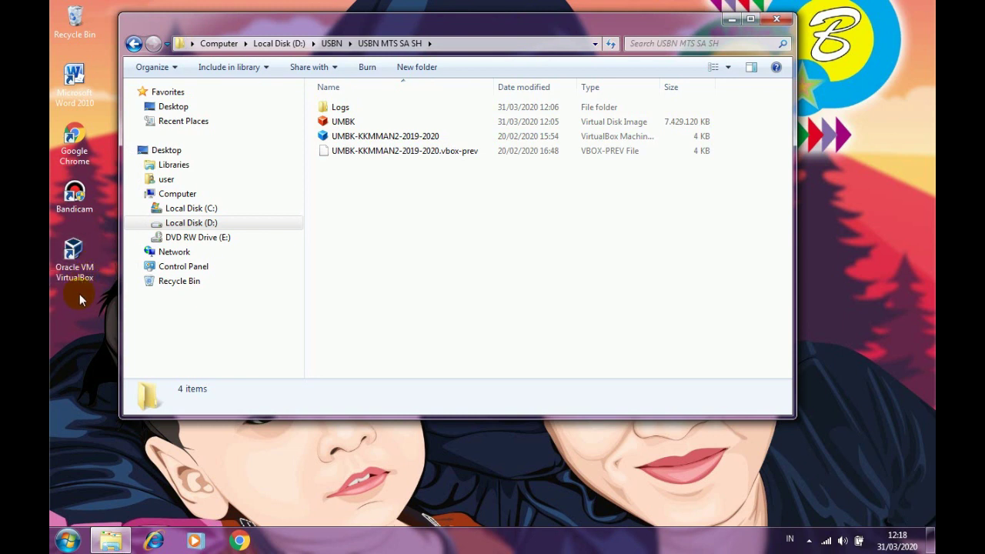
left_click(134, 43)
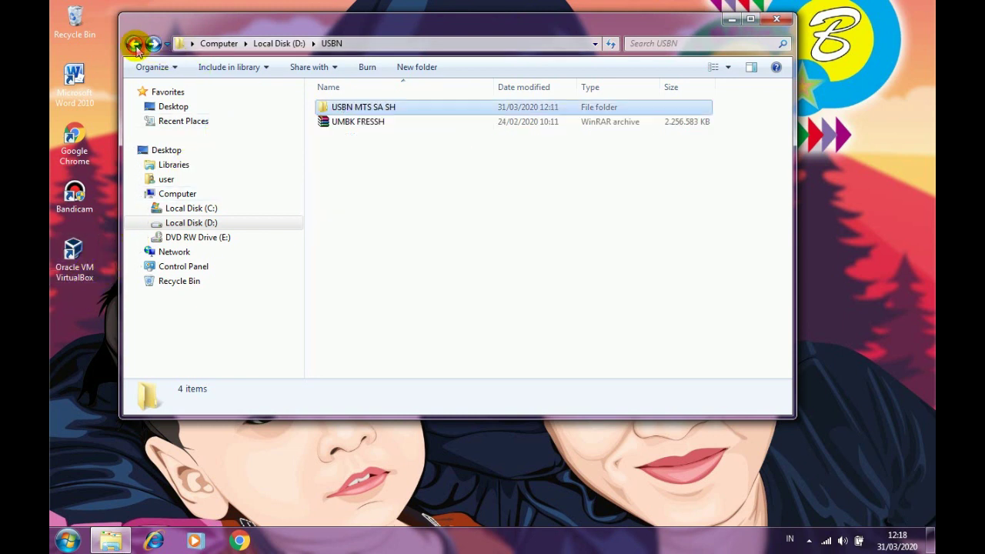
left_click(134, 44)
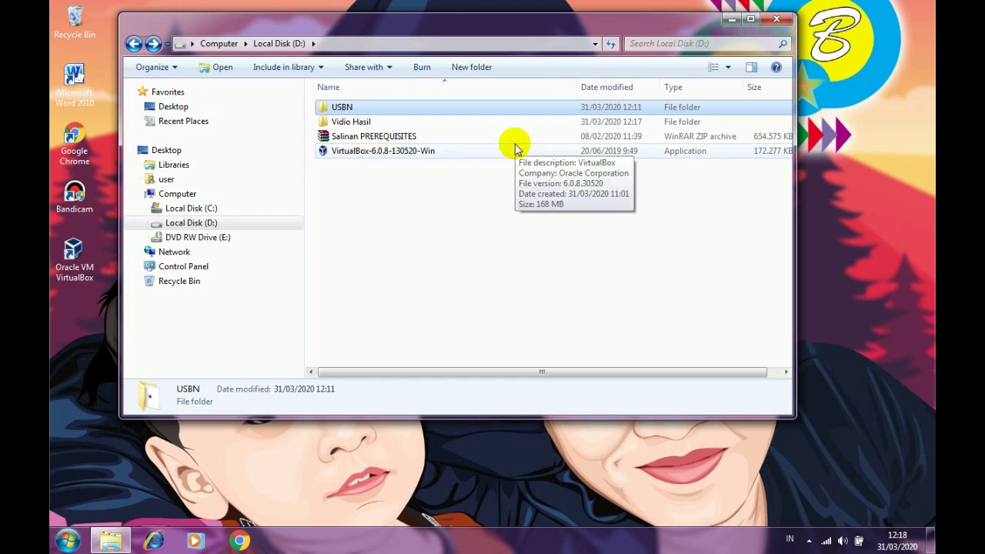
left_click(780, 21)
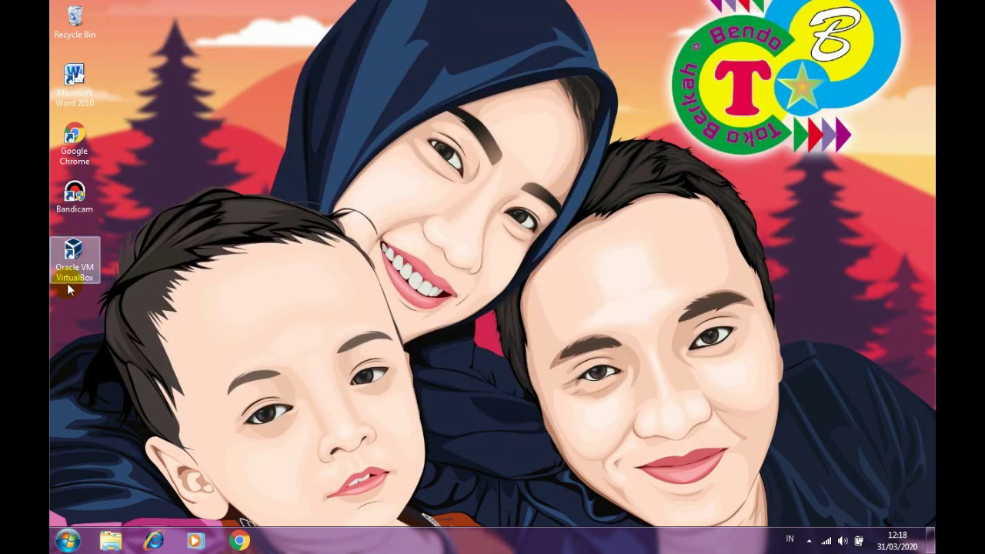
- Open VirtualBox and start a new virtual machine named "USBN_MTs. Sirojul Hikmah" with type Microsoft Windows
double_click(77, 252)
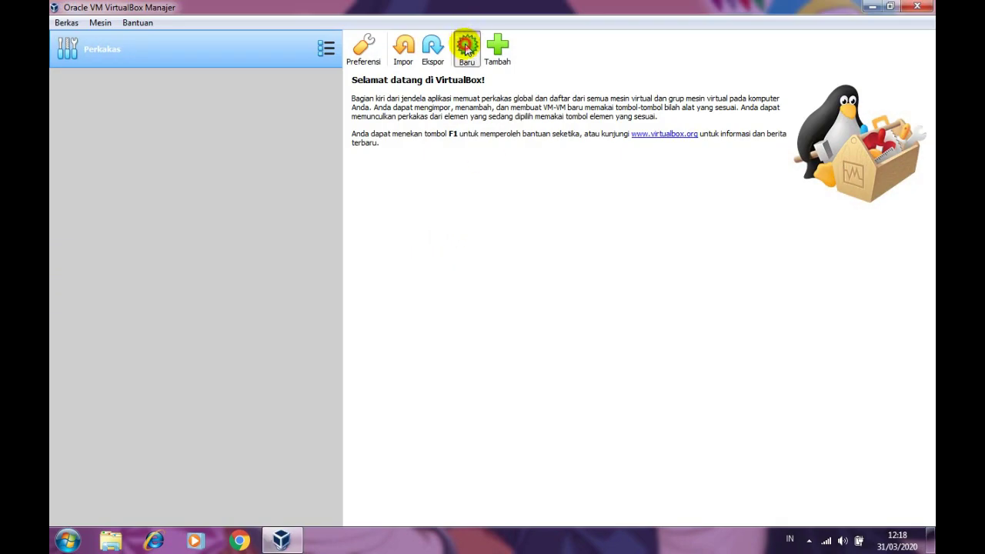
left_click(465, 48)
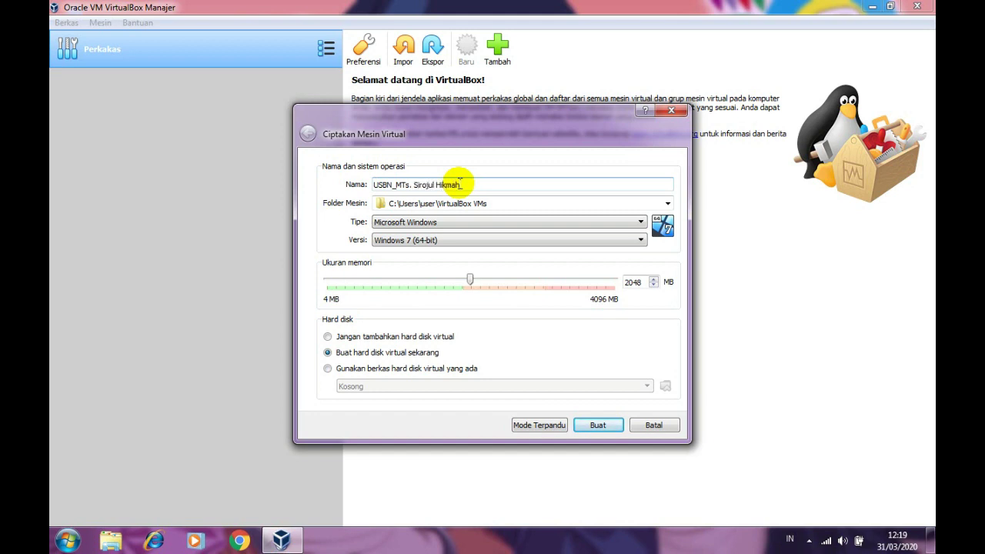
left_click(437, 224)
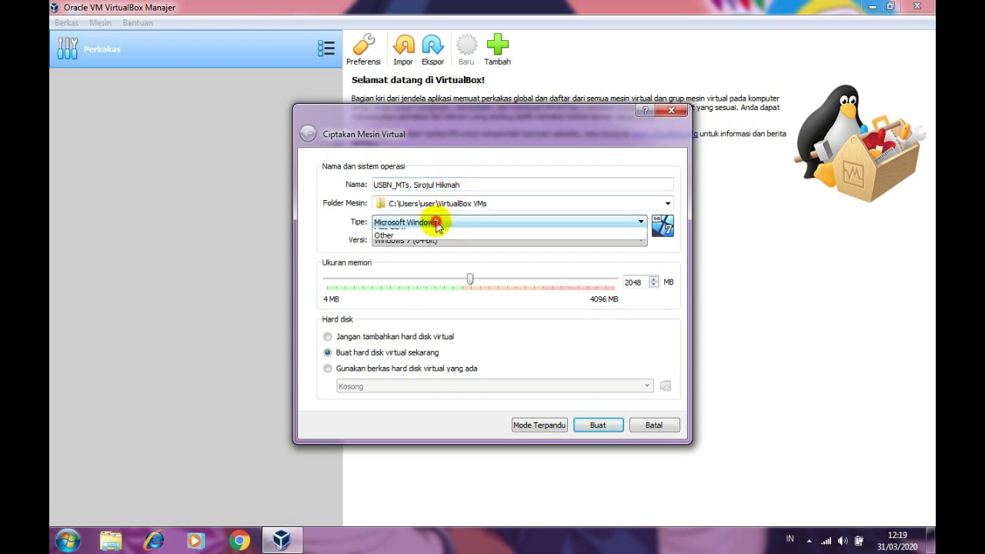
left_click(437, 223)
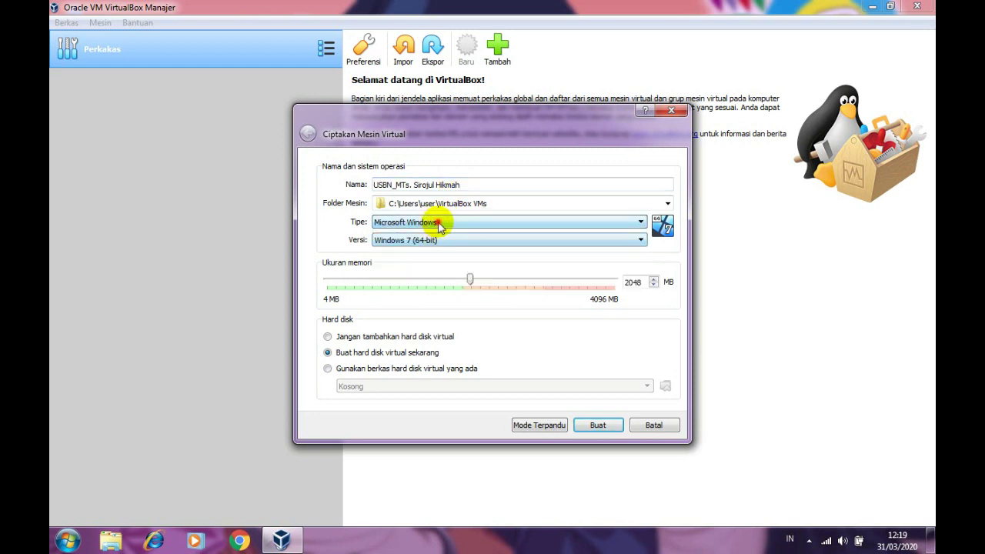
left_click(439, 223)
left_click(434, 232)
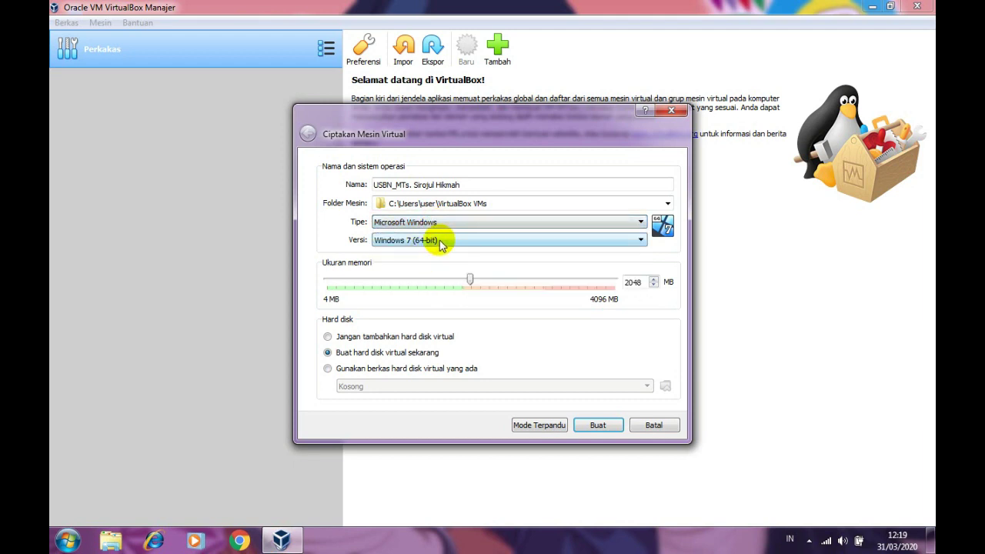
- Set the new machine's version to Windows 2012 (64-bit) and its memory size to 1838 MB
left_click(441, 241)
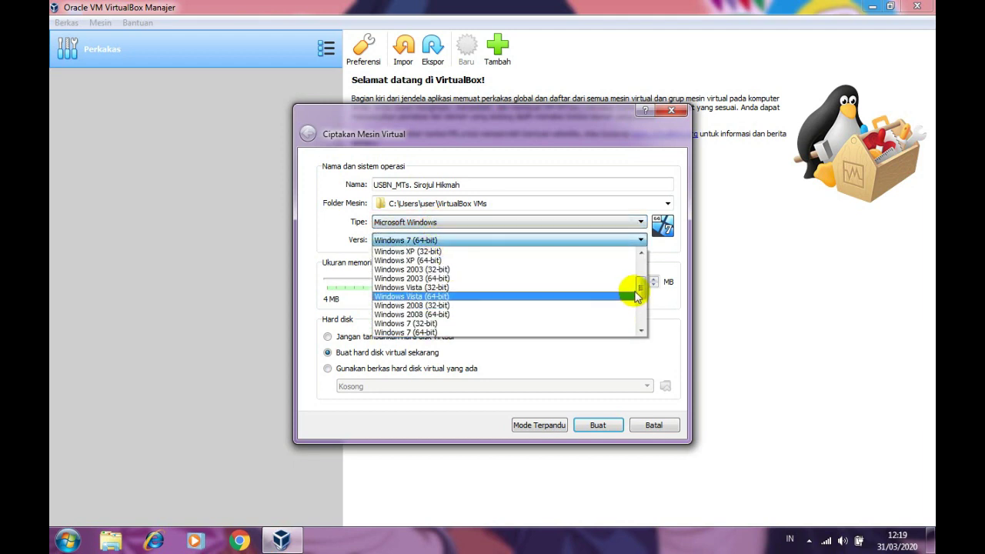
left_click_drag(638, 284, 638, 308)
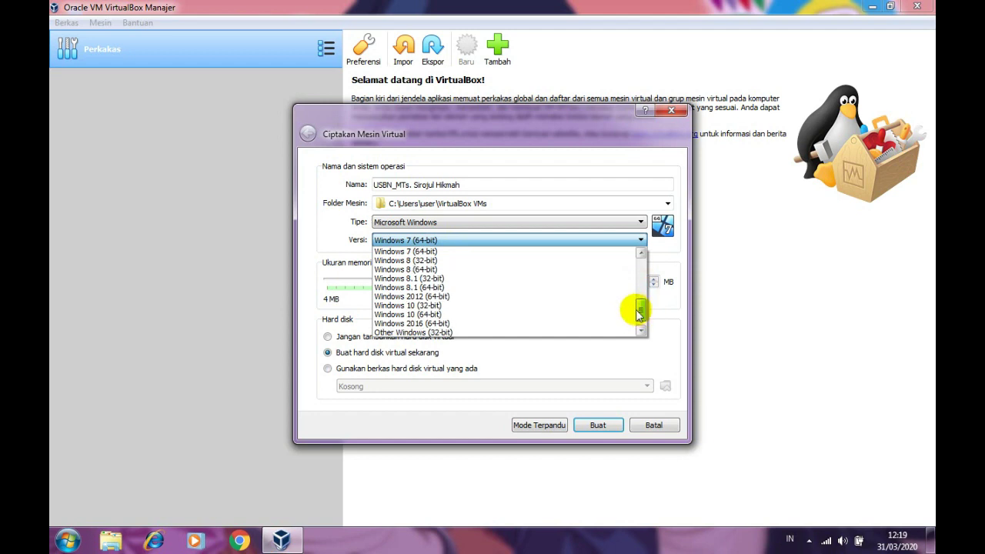
left_click(536, 302)
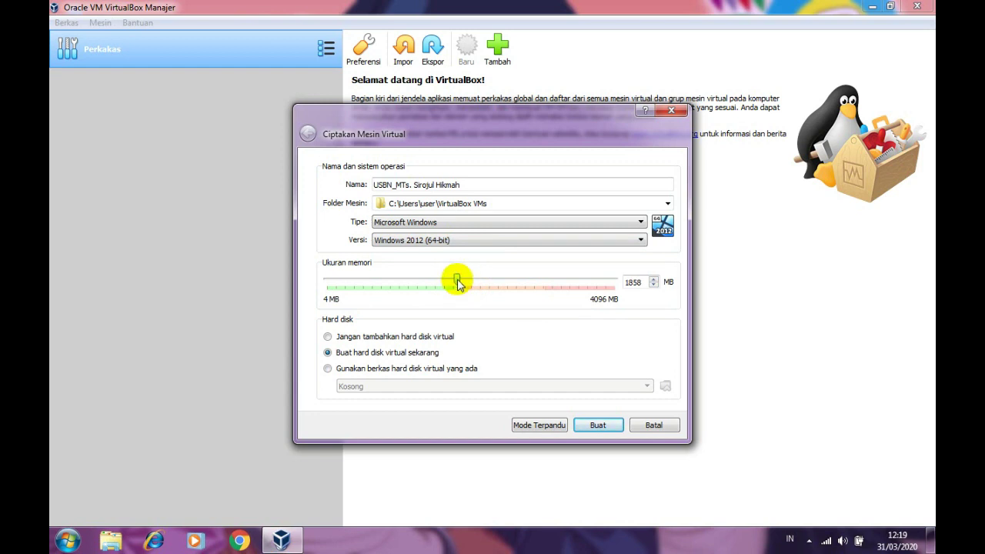
left_click_drag(456, 282, 454, 282)
- Use the existing virtual hard disk UMBK.vdi from D:\USBN\USBN MTS SA SH and create the machine
left_click(400, 368)
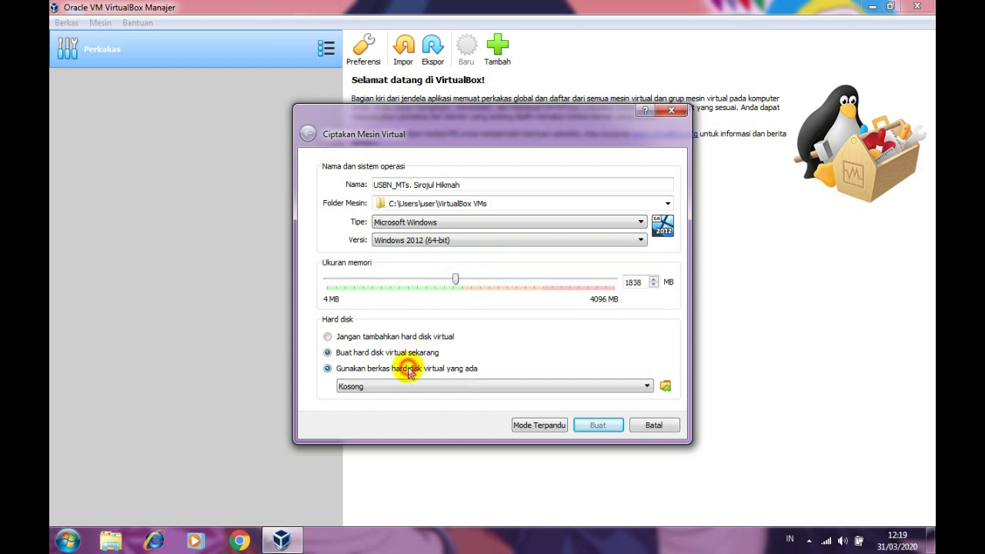
left_click(665, 386)
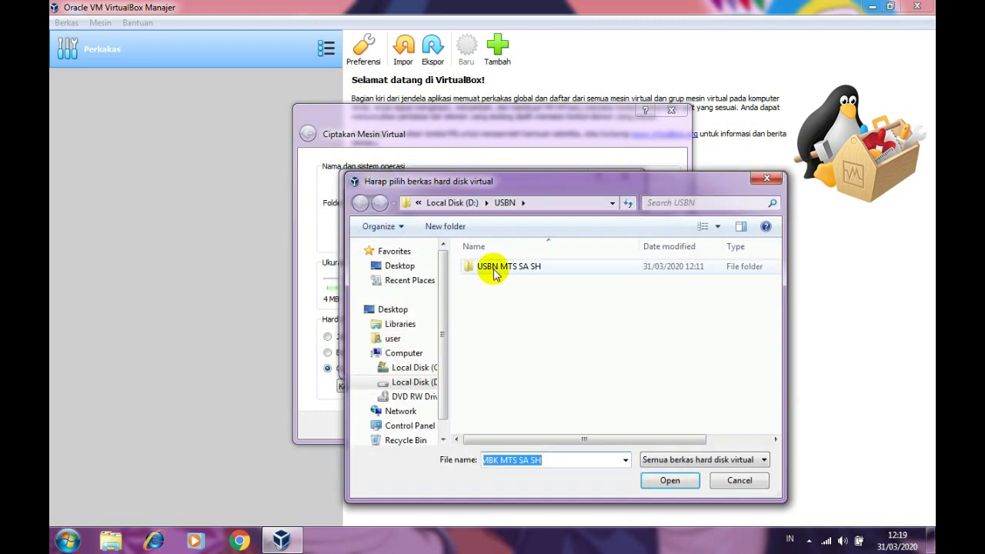
double_click(495, 270)
left_click(491, 282)
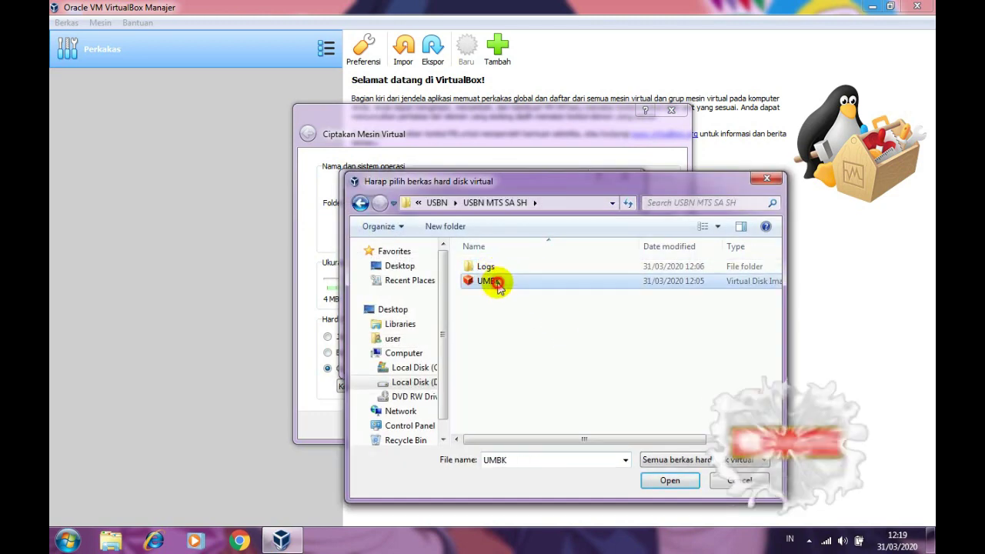
left_click(668, 481)
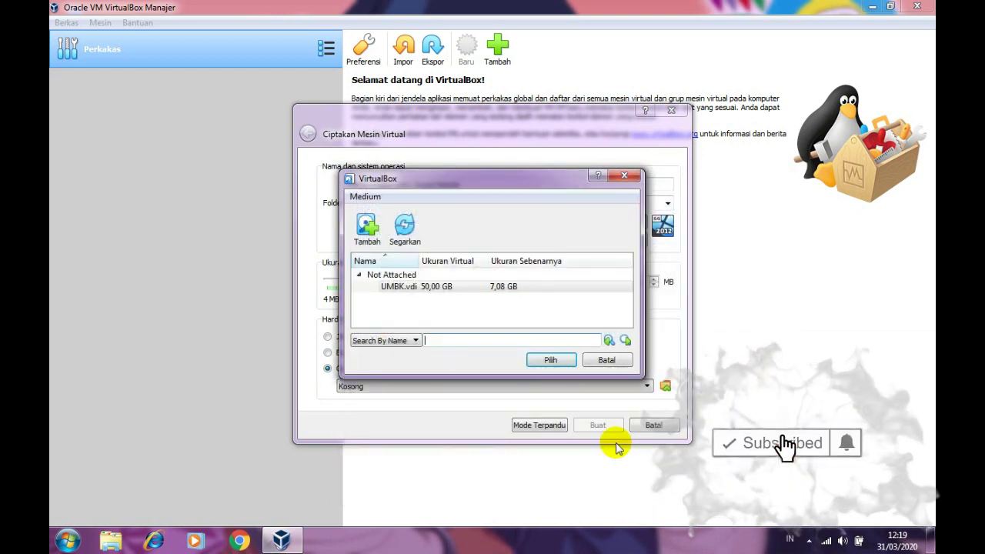
left_click(551, 361)
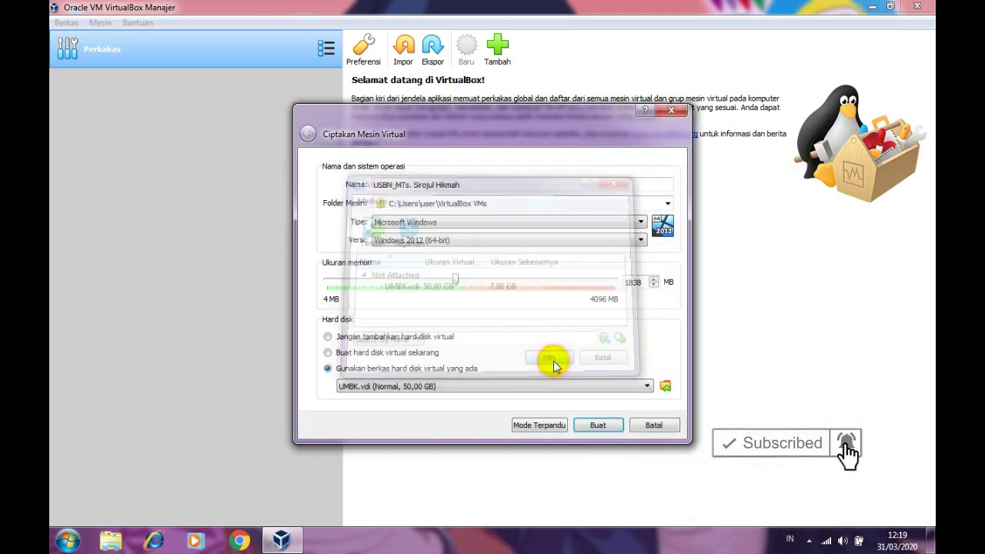
left_click(598, 425)
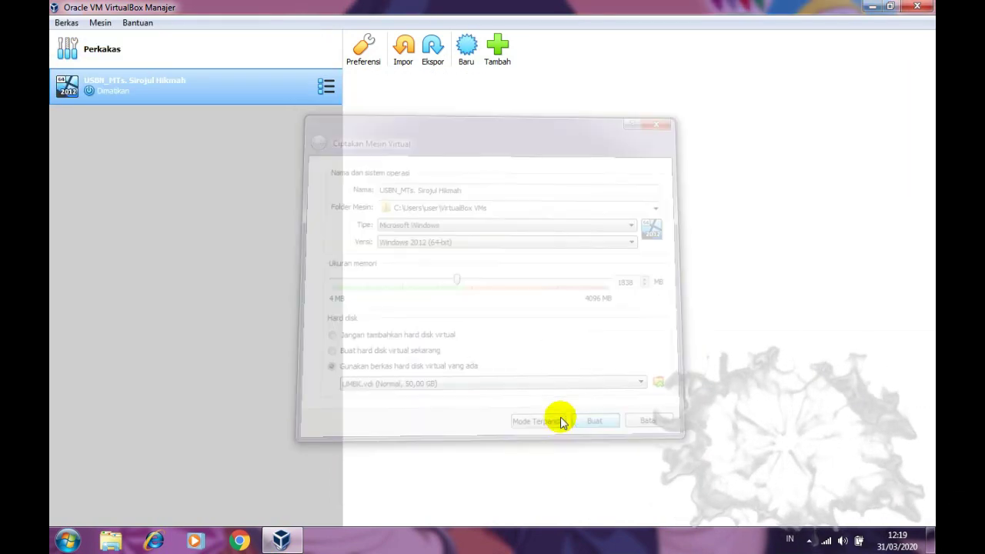
- In the new machine's network settings, attach Adaptor 1 to Adaptor Hanya-host
left_click(393, 46)
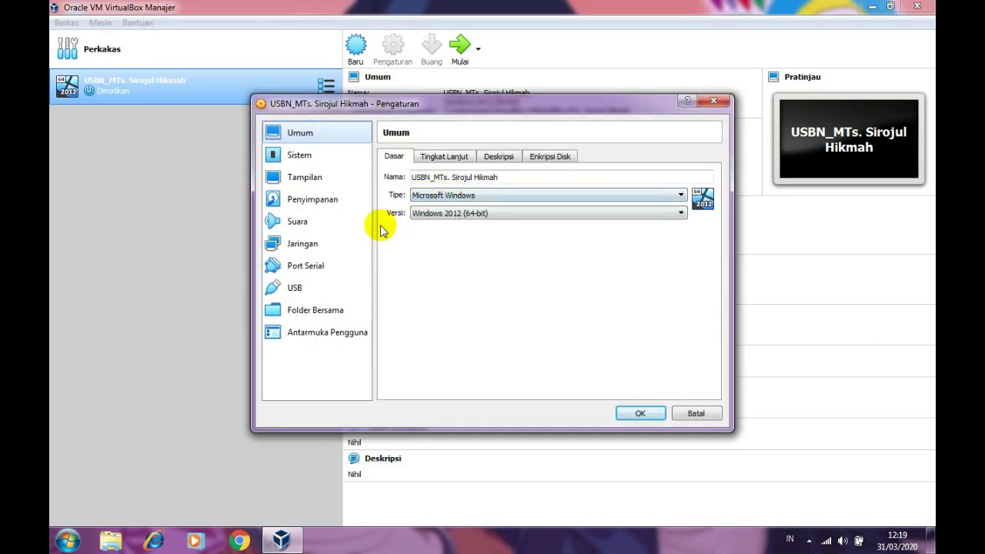
left_click(328, 246)
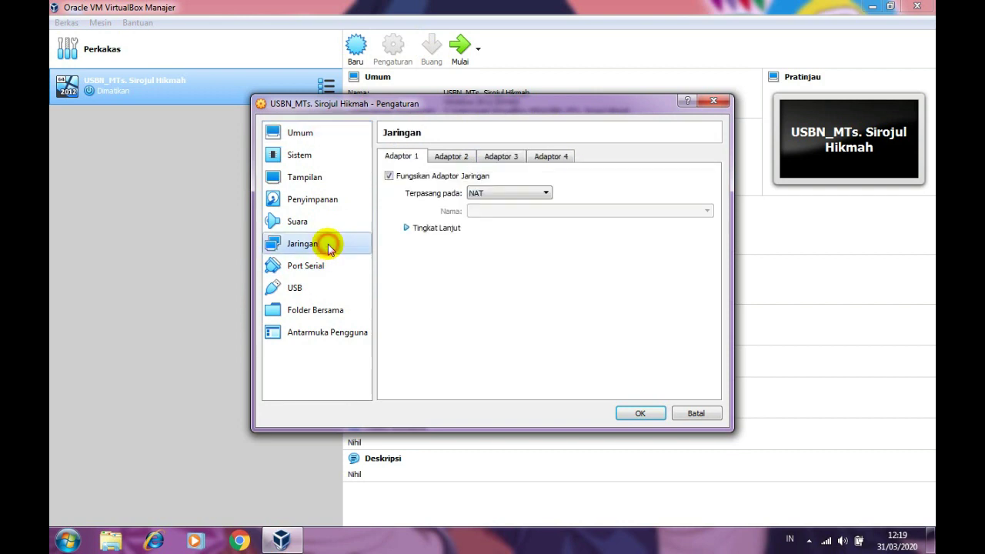
left_click(490, 193)
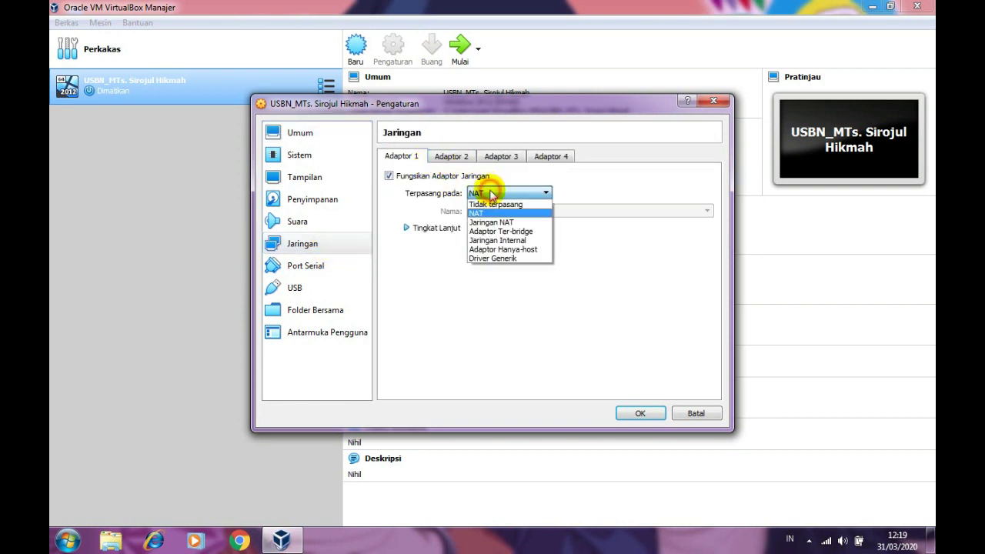
left_click(526, 251)
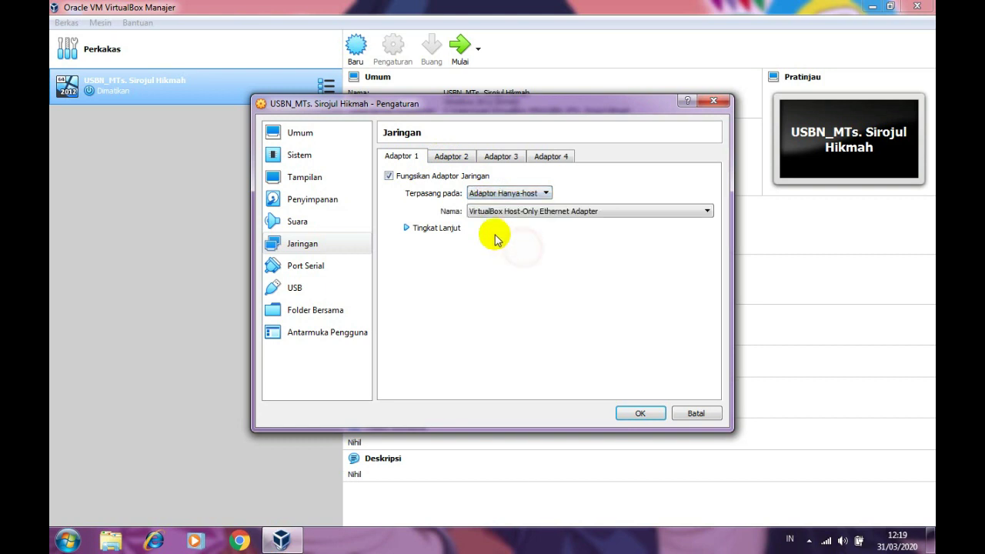
left_click(405, 229)
left_click(408, 230)
- Enable network Adaptor 2 for the virtual machine, attach it to NAT and save the settings
left_click(451, 157)
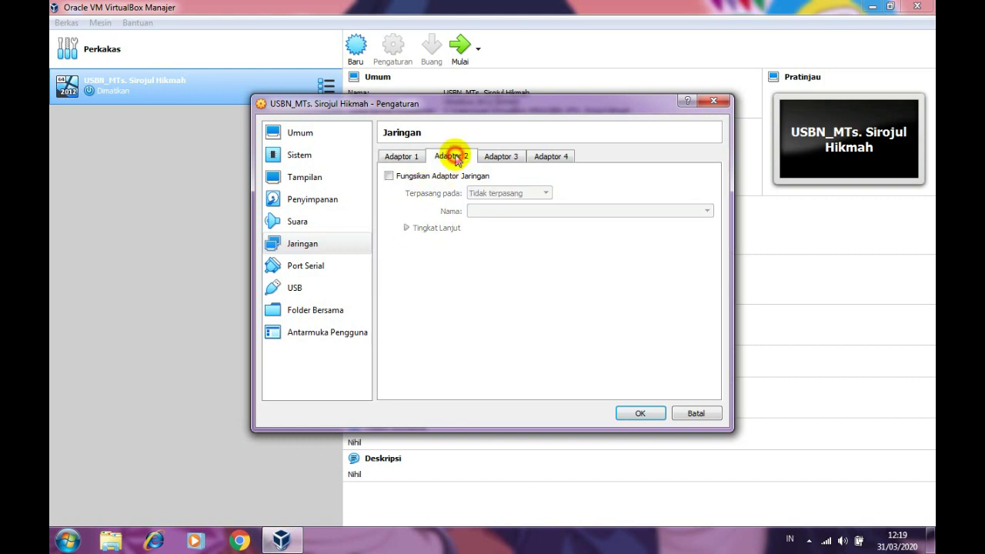
left_click(389, 177)
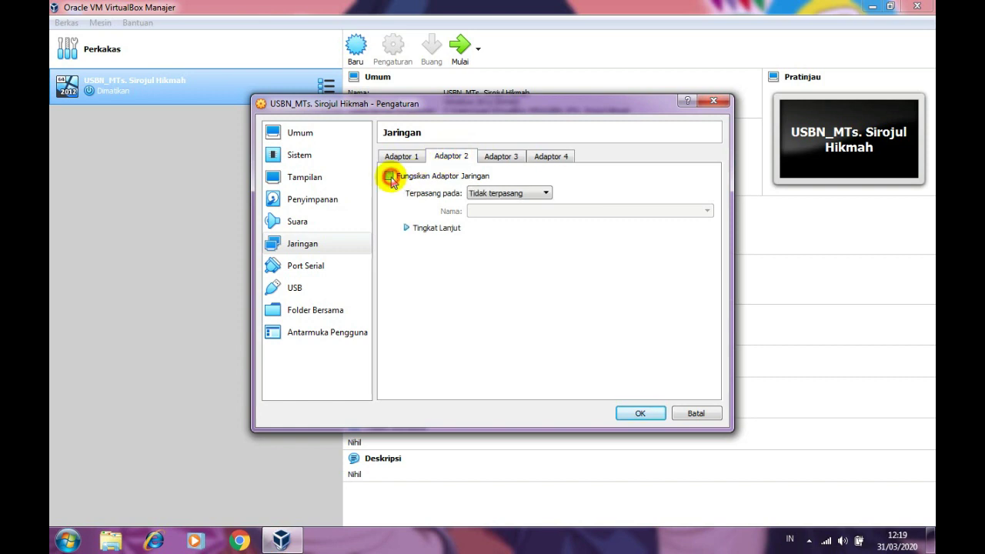
left_click(513, 197)
left_click(516, 204)
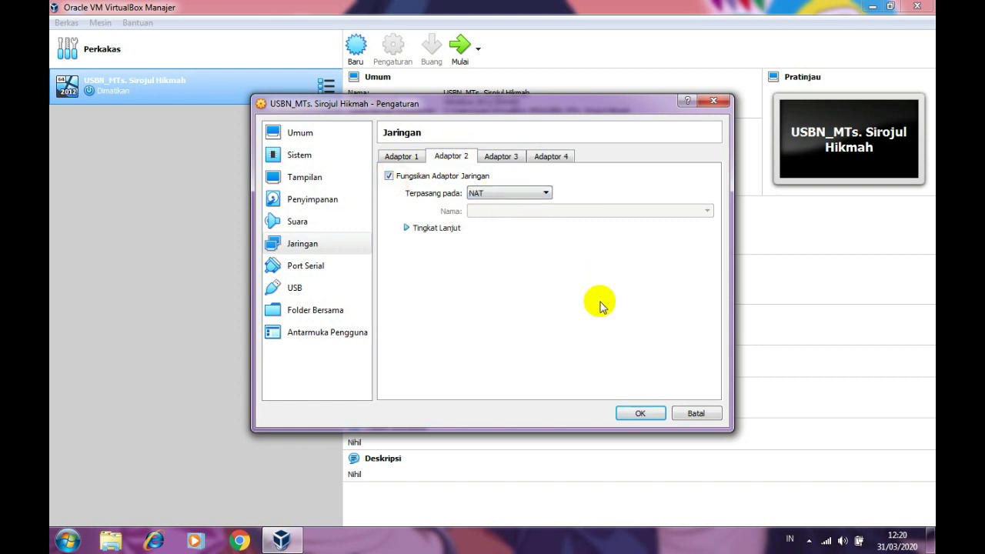
left_click(639, 413)
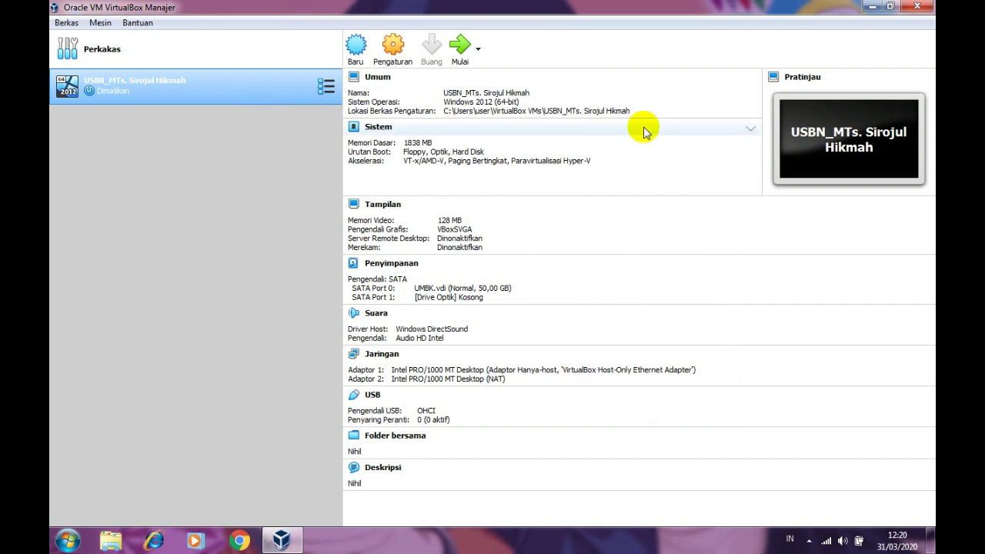
- In the Windows network connections, check the IPv4 address in the connection details of the VirtualBox Host-Only Network
left_click_drag(822, 9, 618, 6)
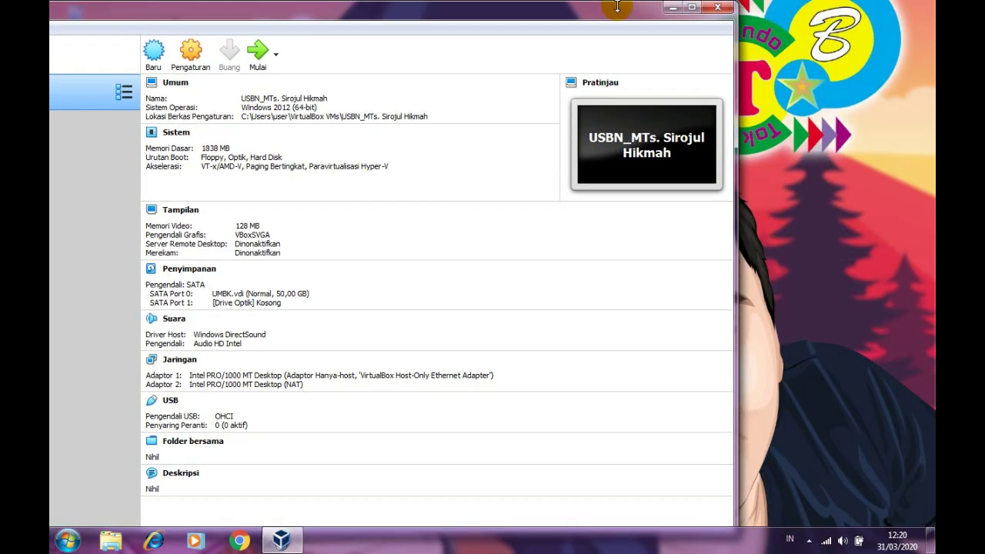
left_click(826, 541)
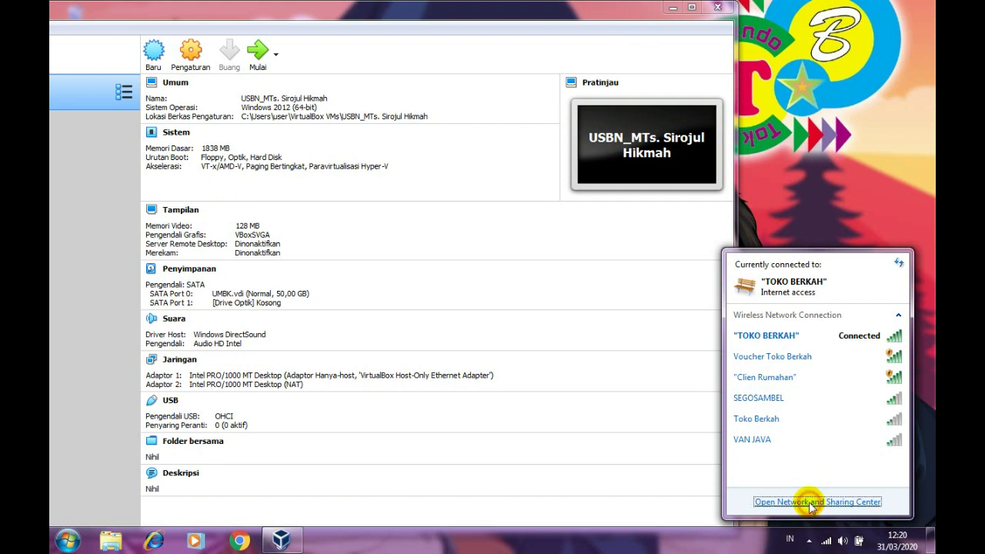
left_click(811, 504)
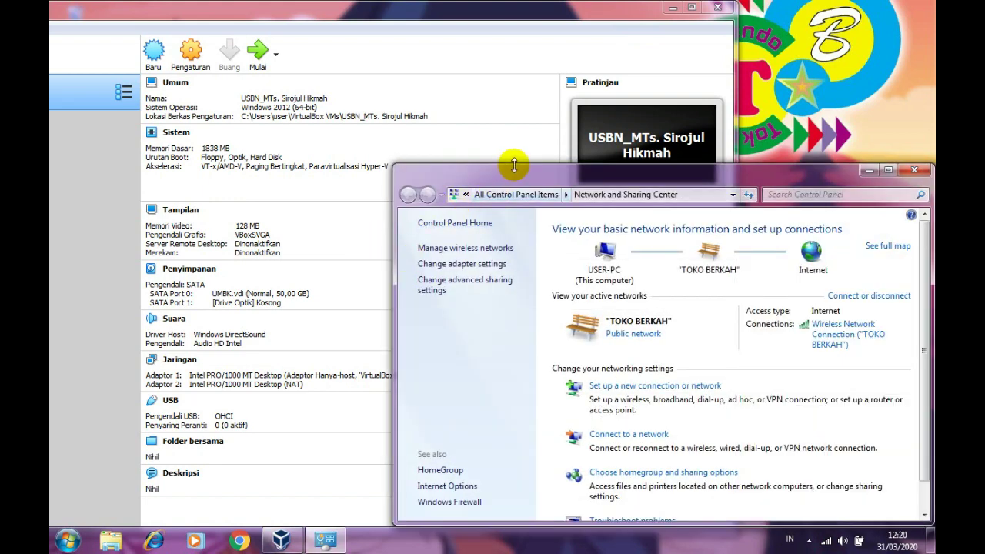
left_click_drag(515, 170, 443, 54)
left_click(398, 154)
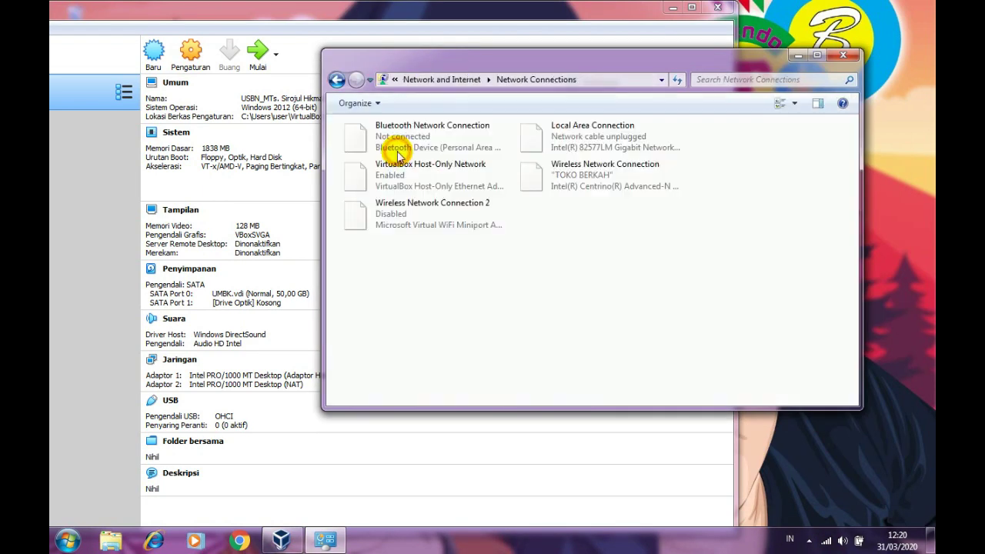
double_click(452, 175)
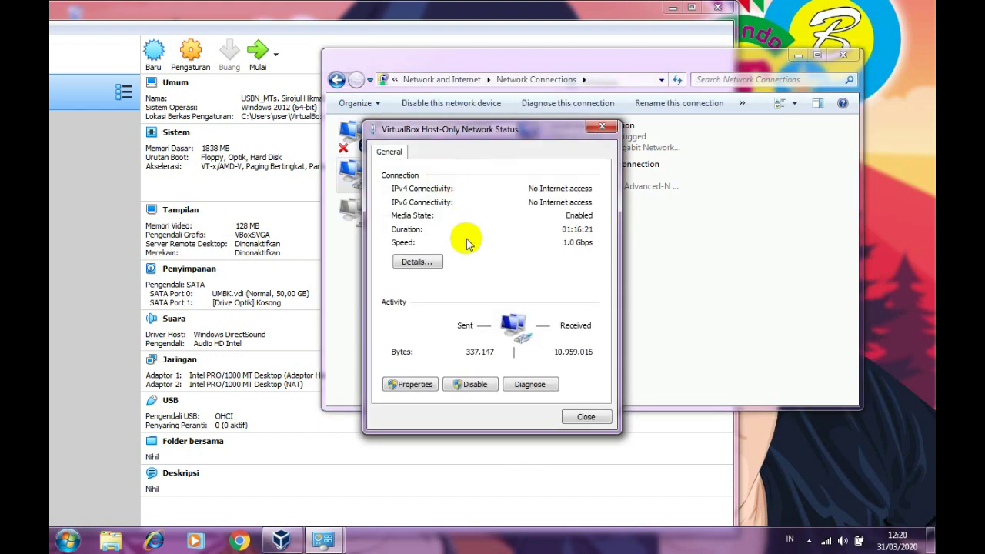
left_click(431, 263)
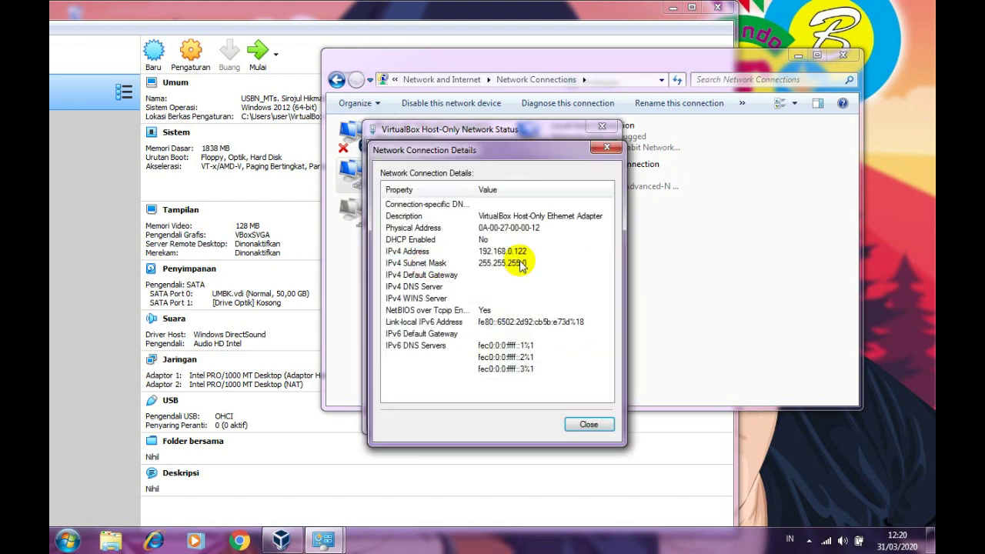
left_click(498, 253)
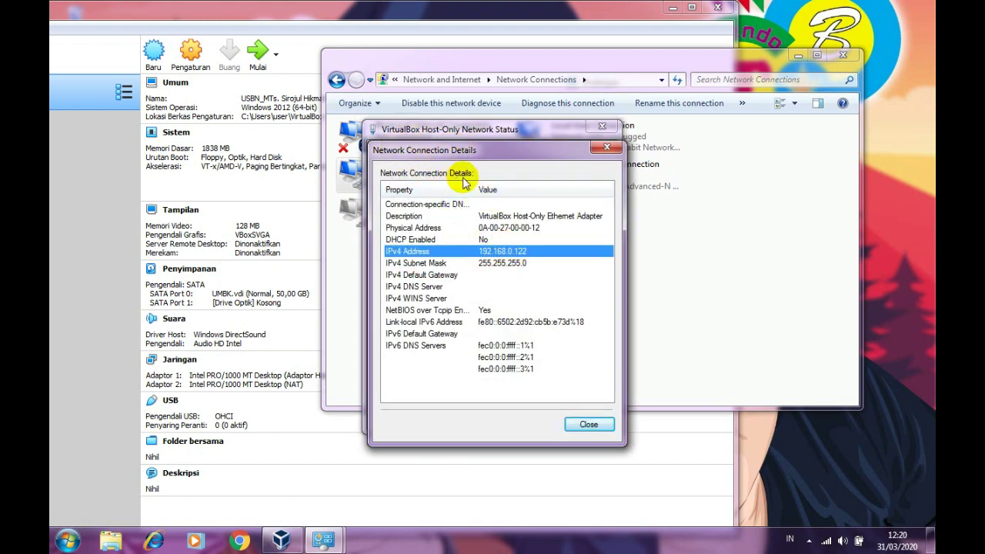
left_click(616, 152)
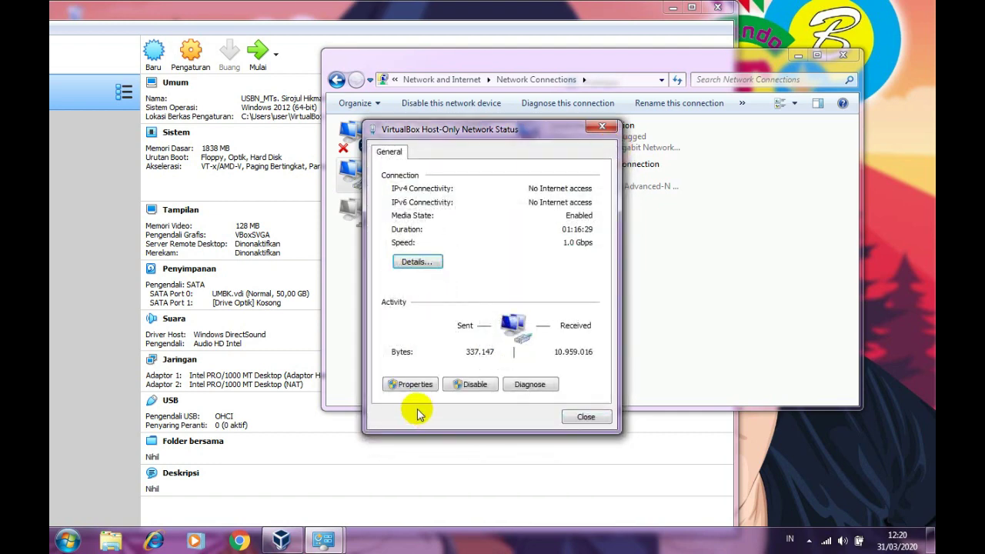
- Review the static IP address and subnet mask in the host-only network's IPv4 properties, and close the network windows
left_click(414, 386)
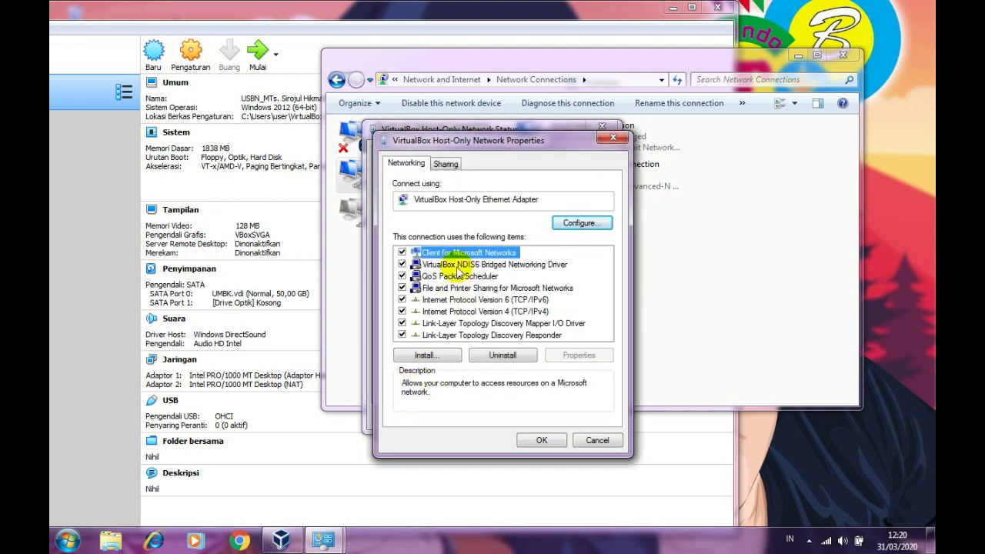
double_click(485, 312)
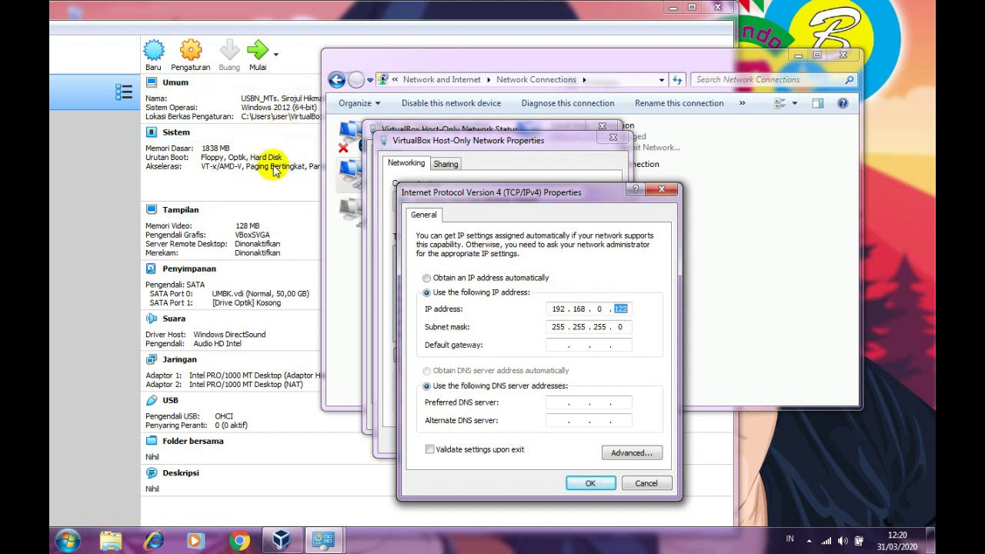
left_click_drag(481, 196, 473, 185)
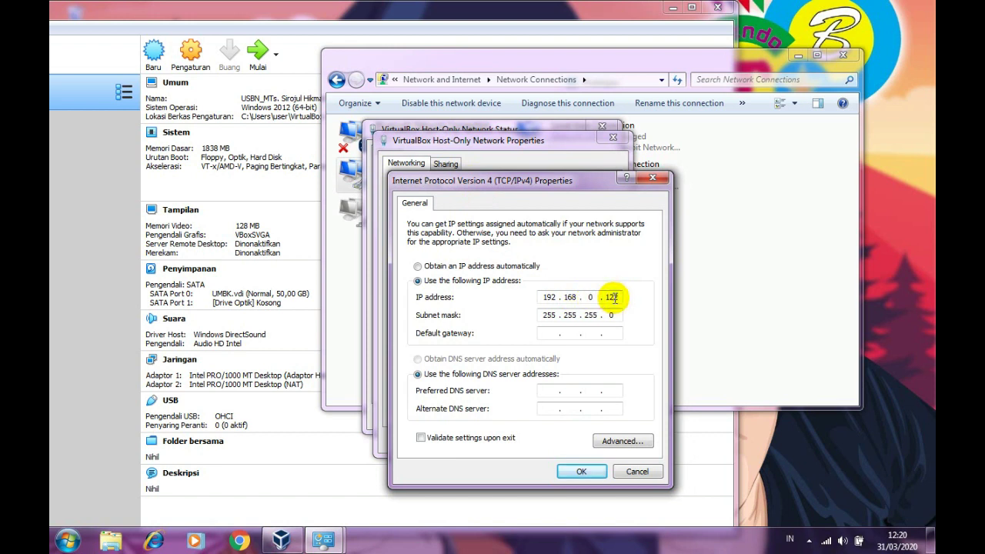
key("Tab")
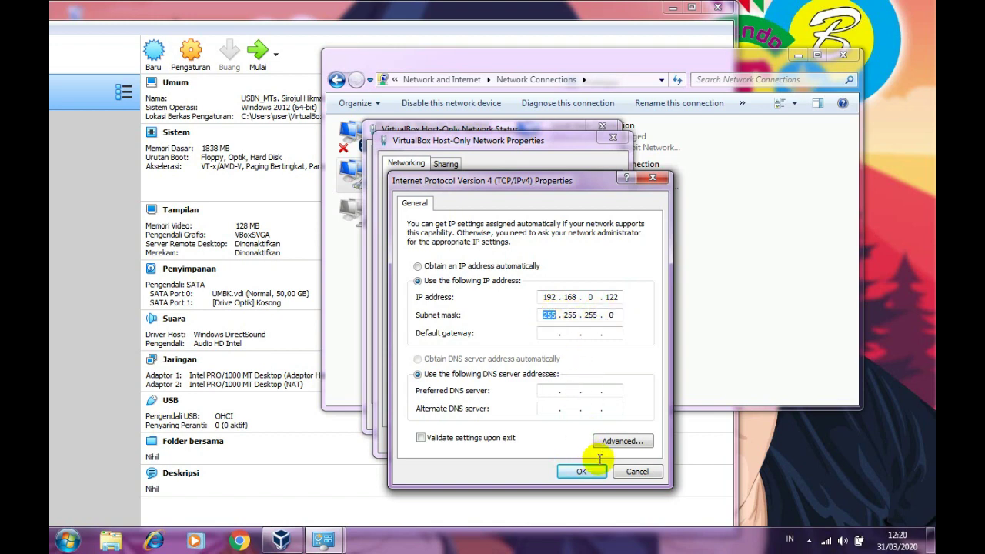
left_click(582, 472)
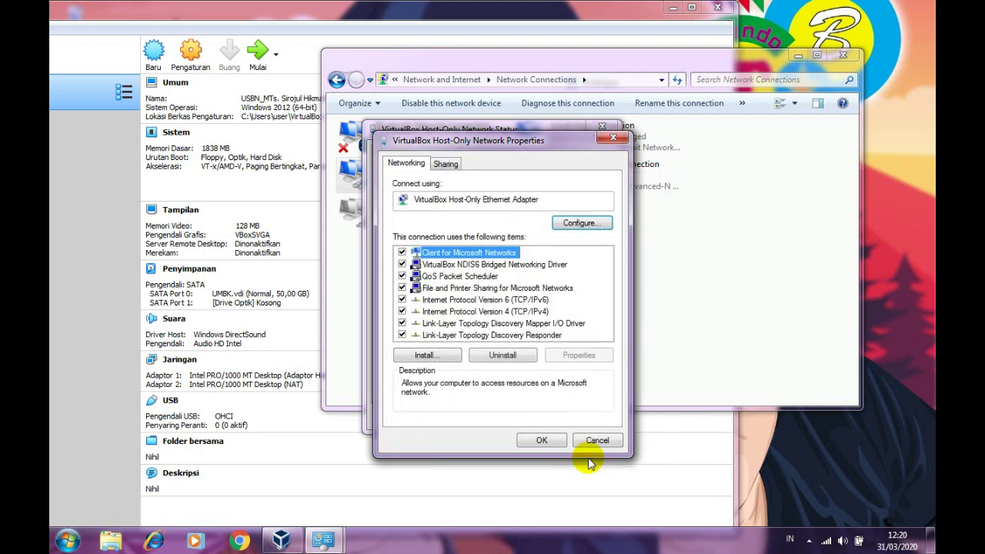
left_click(540, 441)
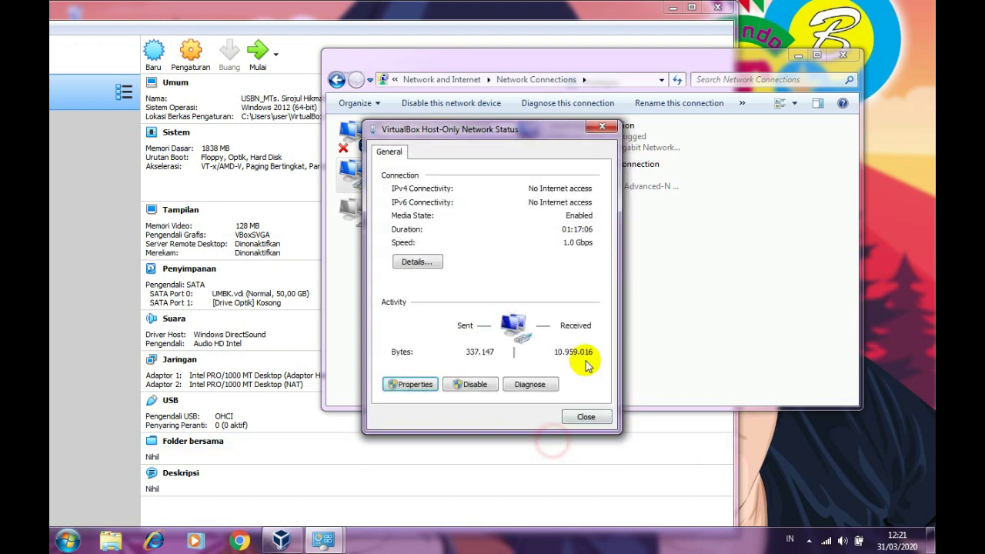
left_click(587, 417)
left_click(841, 56)
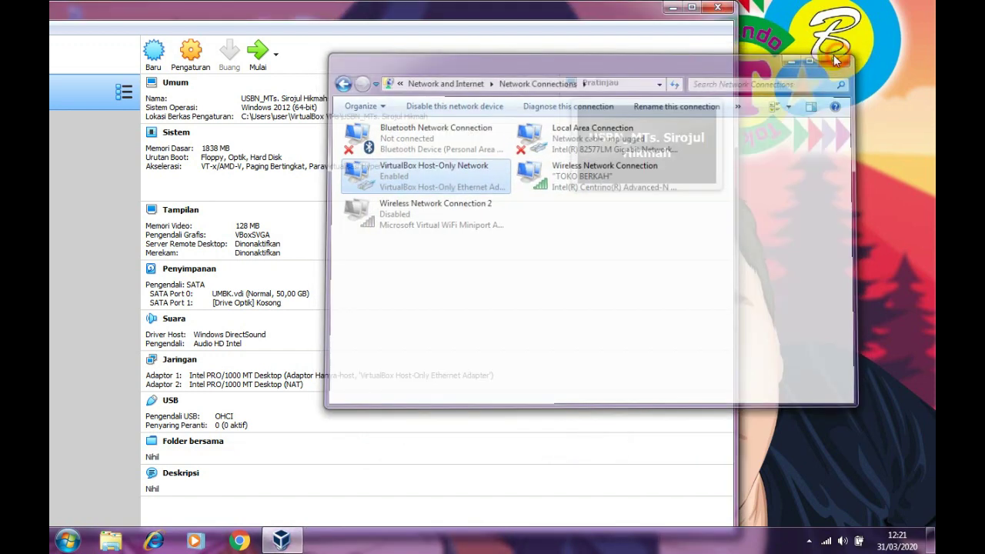
- Start the USBN_MTs. Sirojul Hikmah virtual machine, close the VirtualBox manager and dismiss the keyboard and mouse notices in the machine's window
left_click(258, 52)
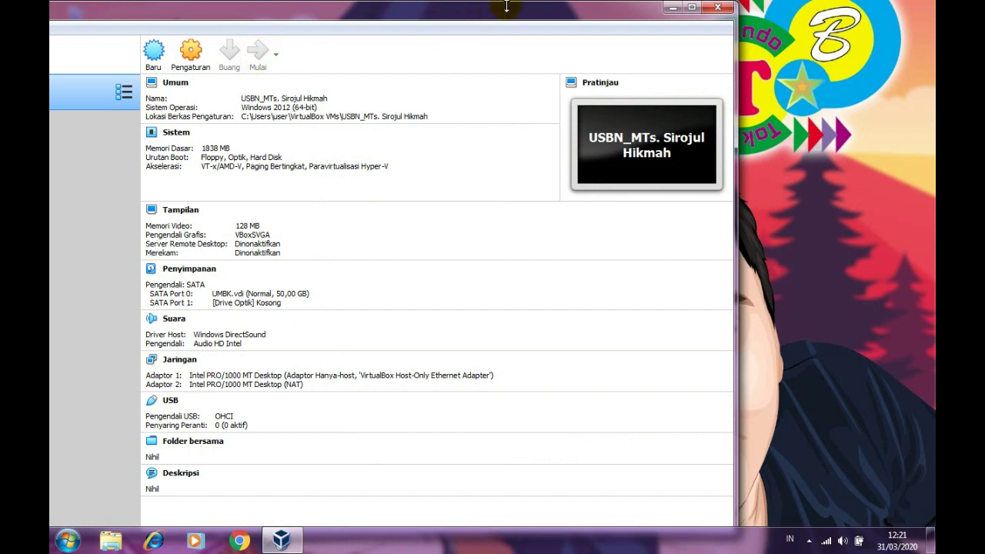
left_click_drag(520, 11, 696, 20)
left_click(847, 14)
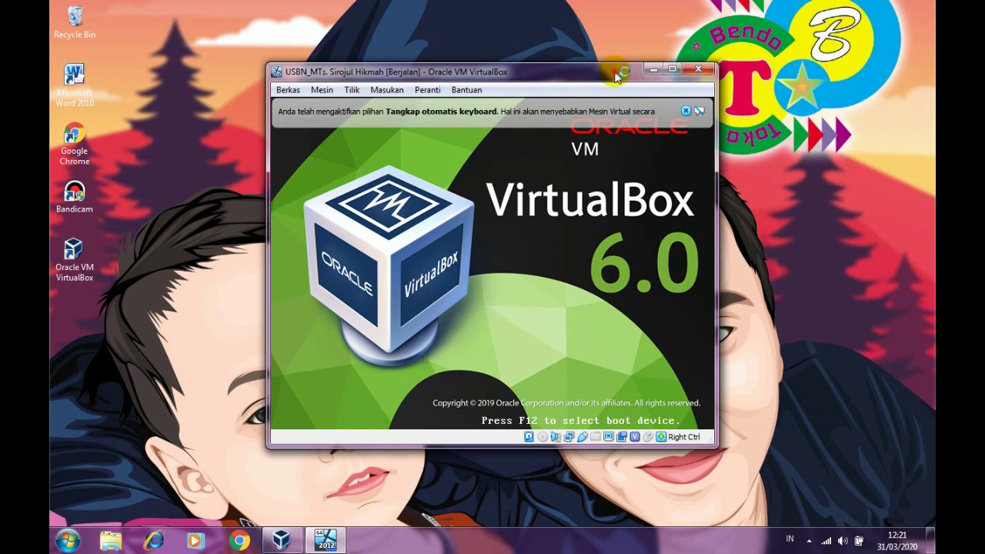
left_click_drag(615, 74, 711, 44)
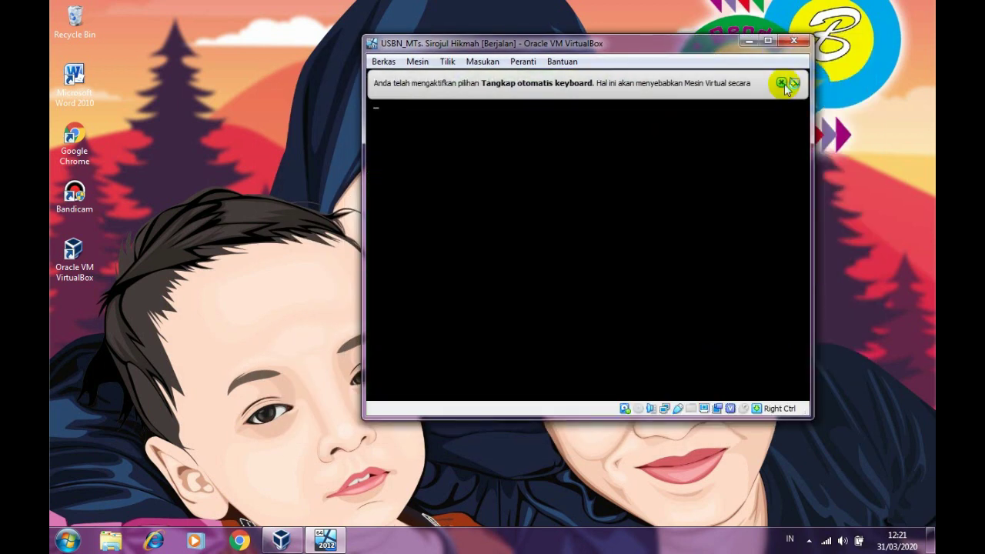
left_click(838, 82)
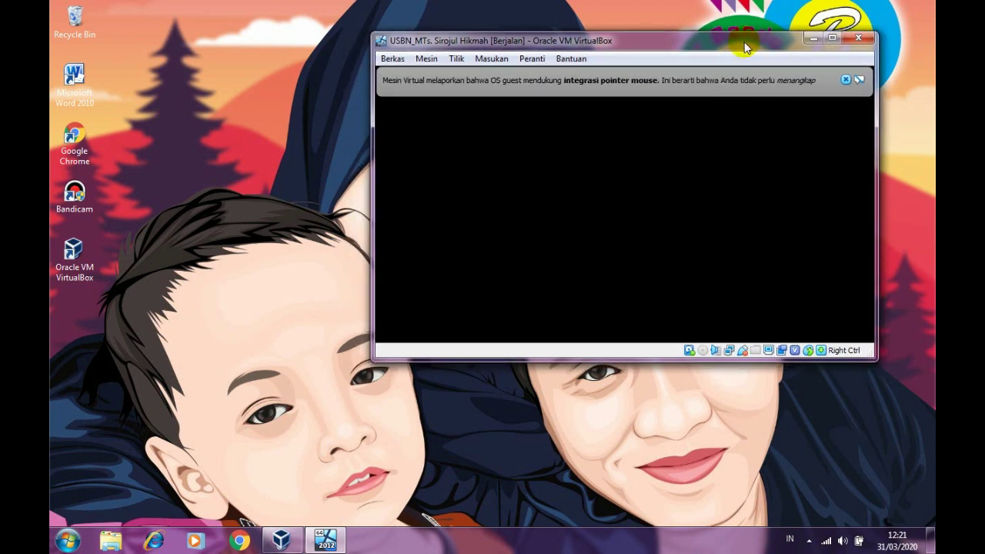
left_click(847, 79)
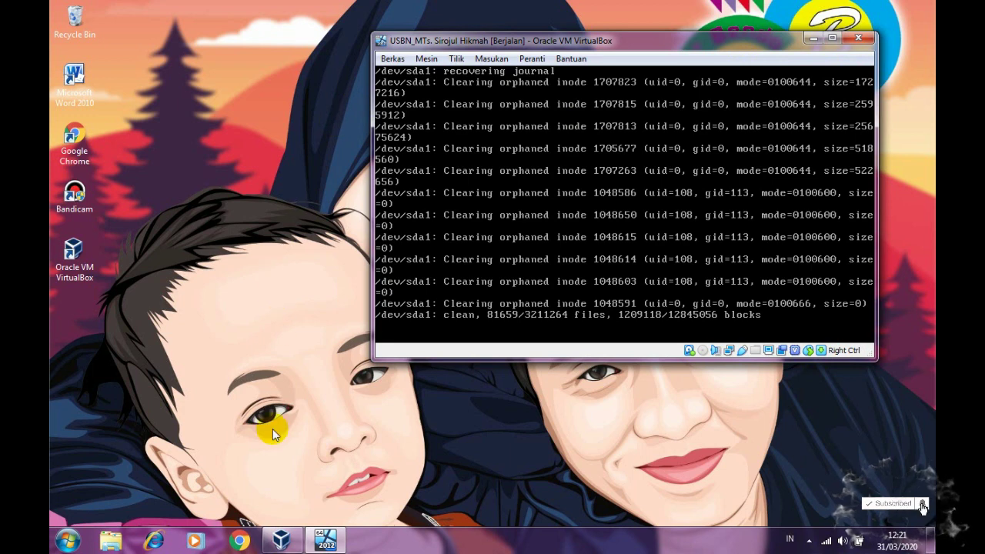
- Open Google Chrome and arrange it side by side with the virtual machine window, Chrome on the left half of the desktop
left_click(239, 541)
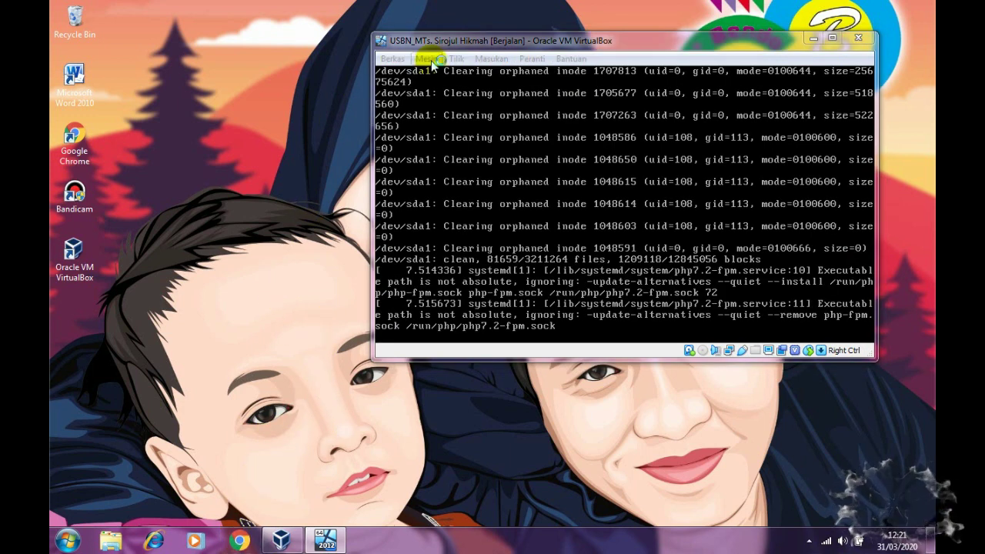
left_click_drag(528, 43, 923, 92)
left_click(412, 11)
left_click_drag(413, 11, 50, 192)
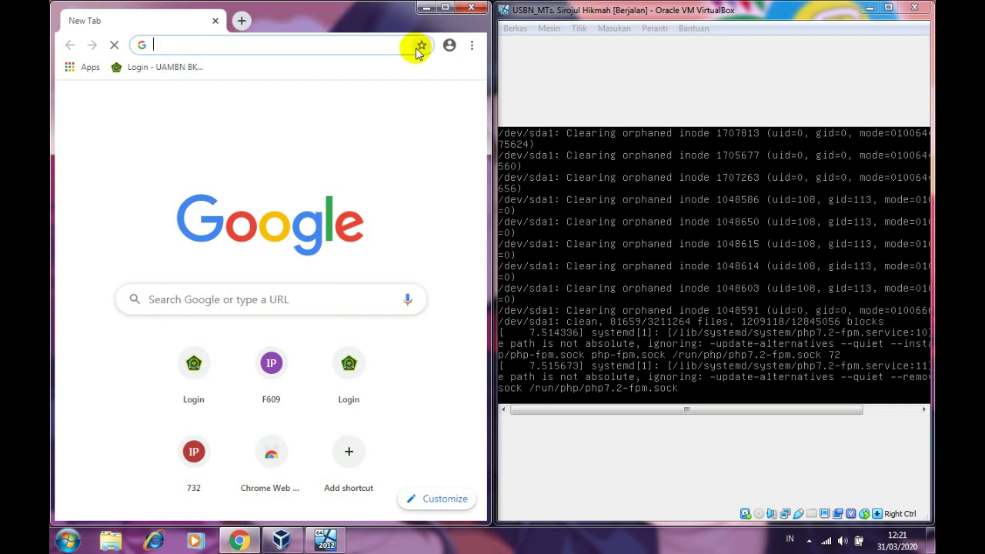
- Open a new incognito window in Chrome and maximize it
left_click(471, 46)
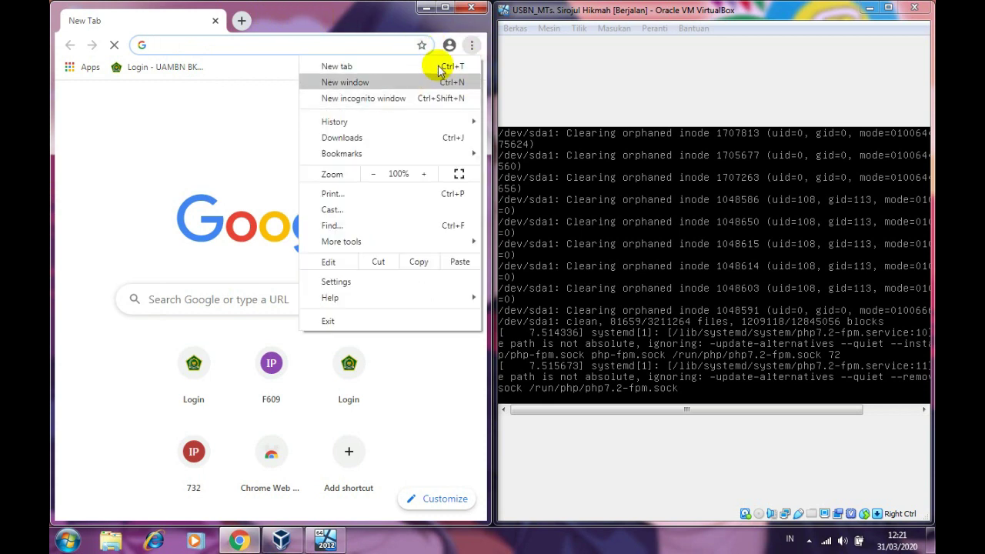
left_click(387, 21)
left_click(388, 46)
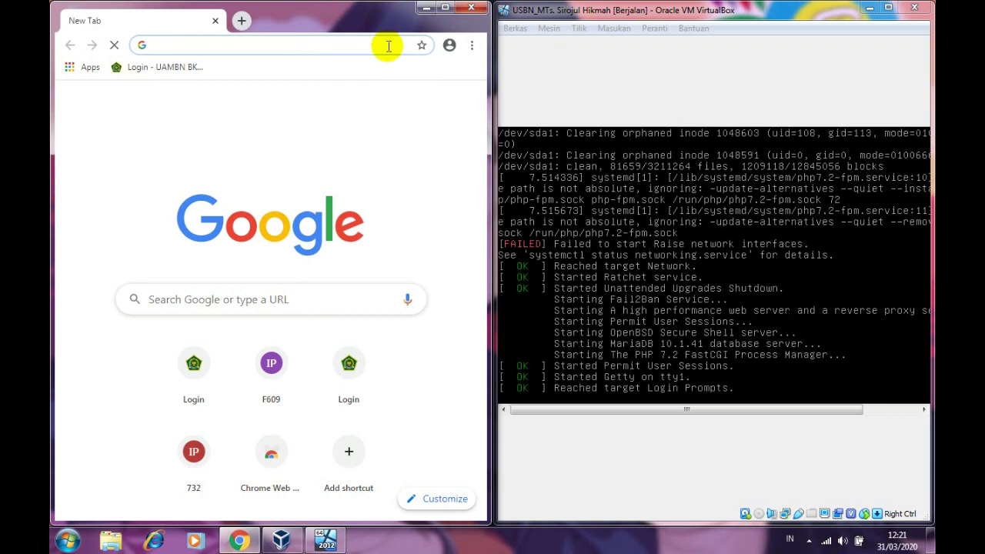
key("ctrl+shift+n")
left_click(341, 25)
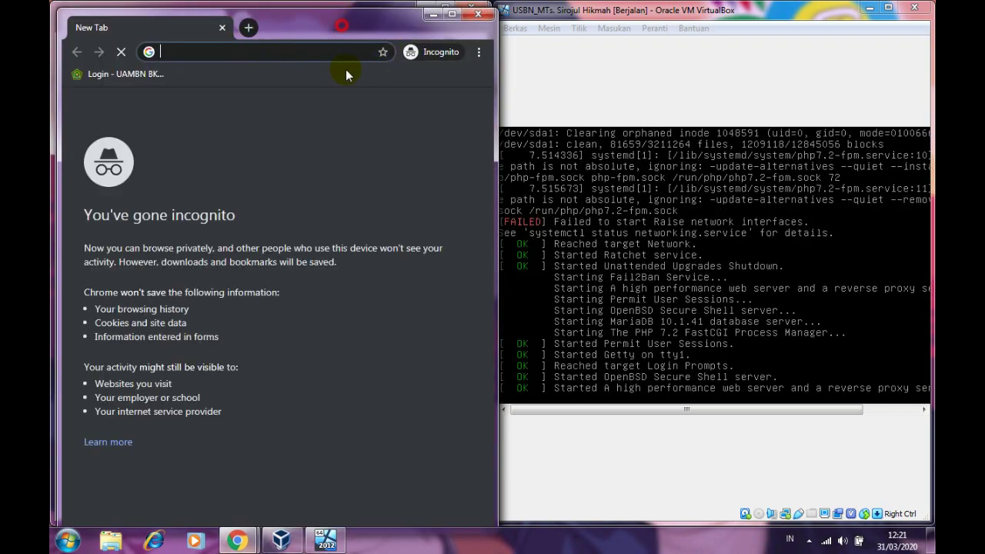
left_click_drag(347, 75, 331, 1)
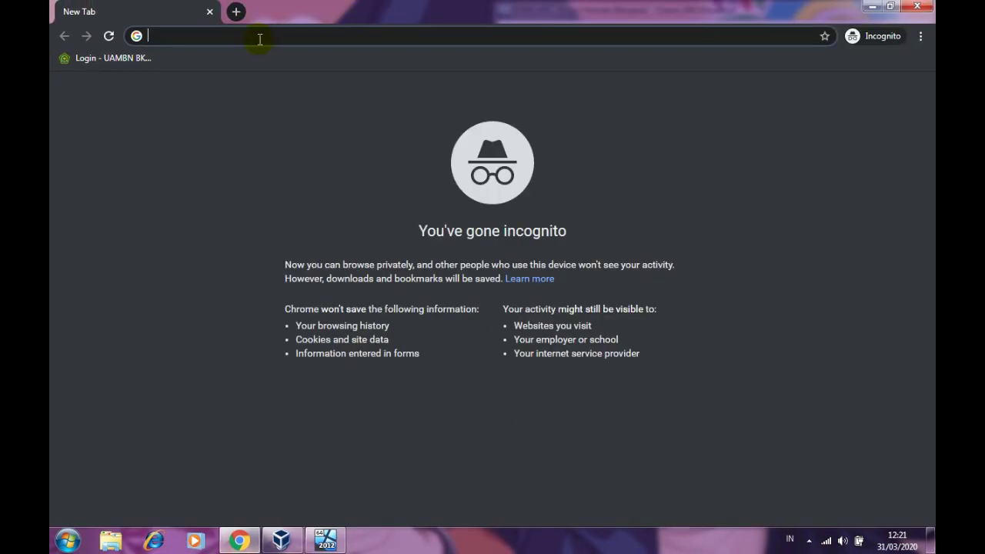
- Read the UMBK URL on the virtual machine's console and load 192.168.0.101 in the maximized incognito window
left_click_drag(422, 9, 220, 110)
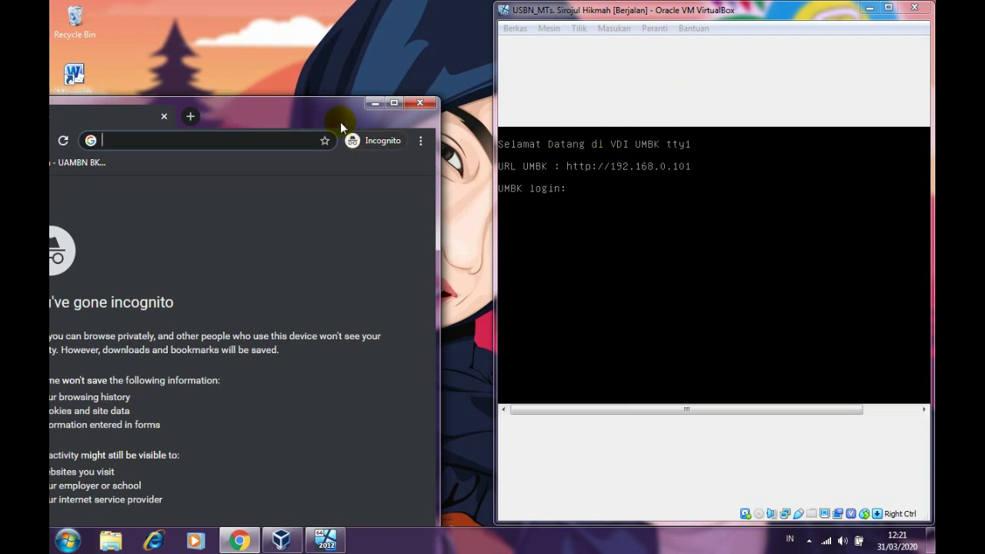
left_click_drag(339, 111, 585, 3)
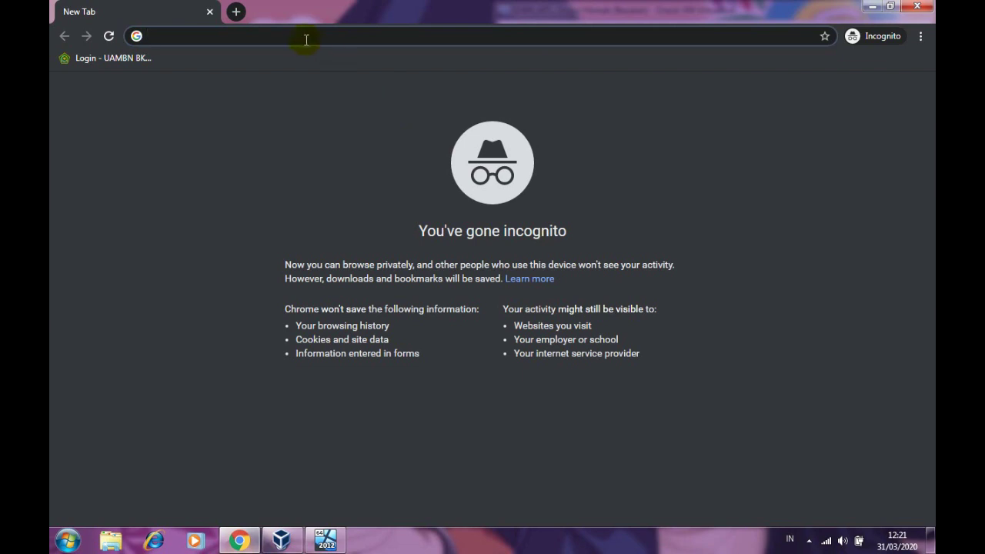
type("192.168.0.101")
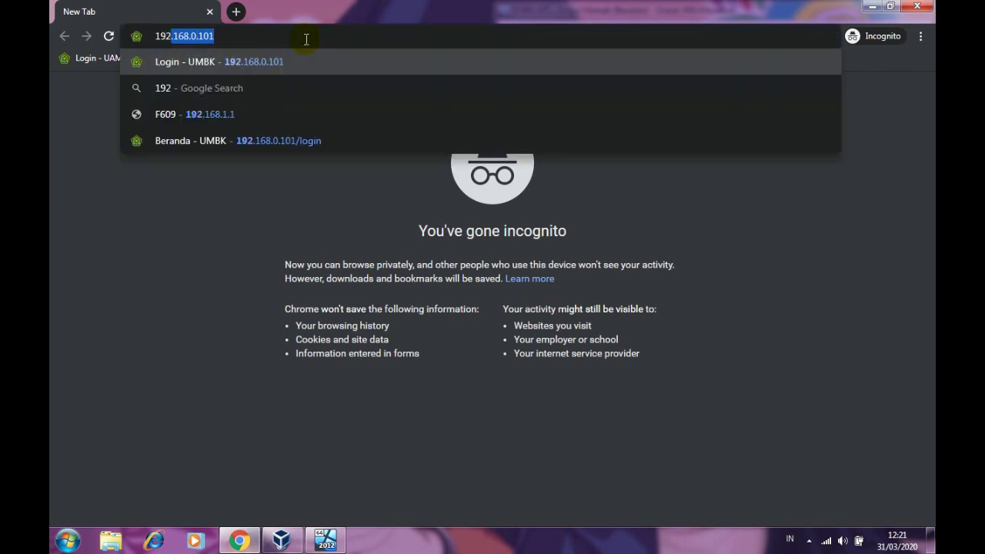
key("Right")
key("Return")
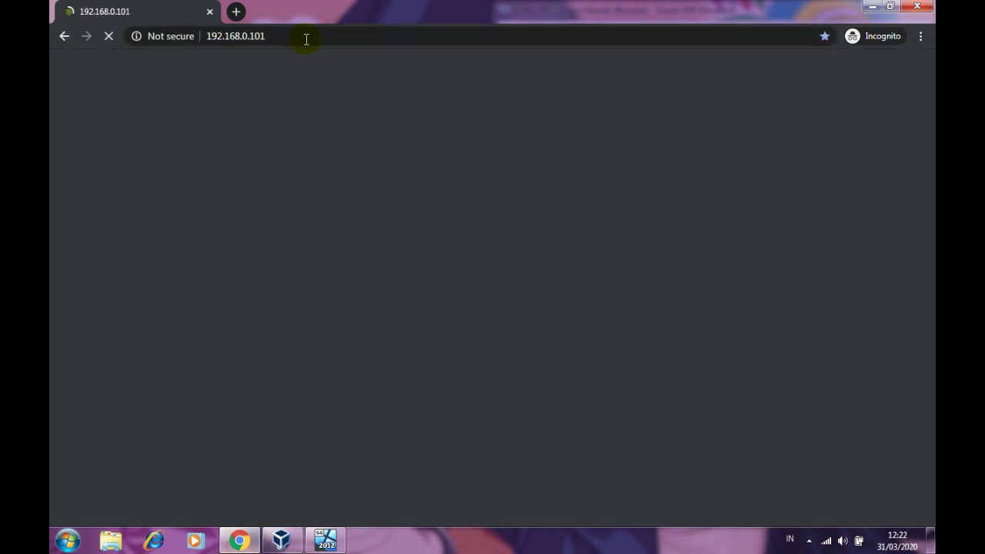
left_click(289, 39)
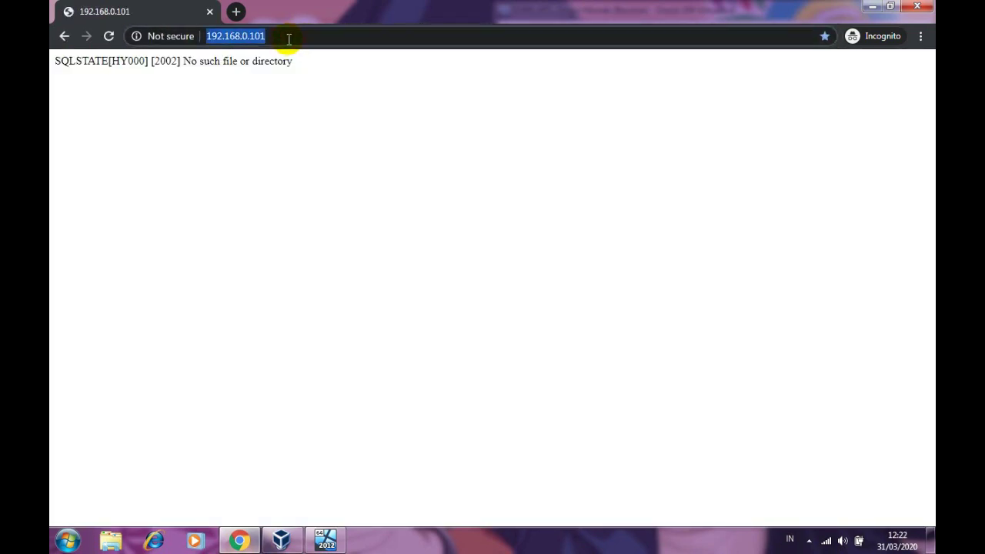
- Reload 192.168.0.101, dismiss the translation offer and log in to UMBK with the saved PDUM username and password
key("Return")
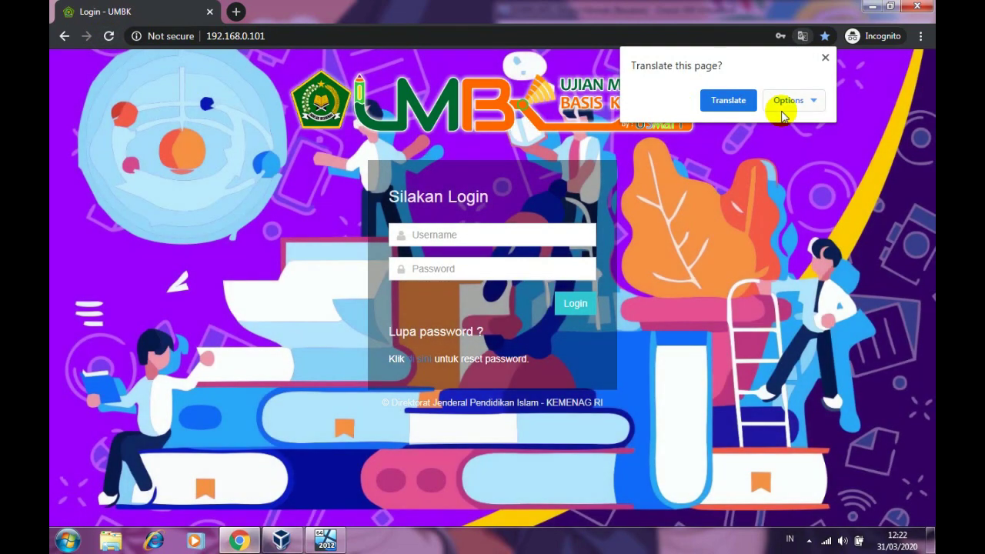
left_click(825, 58)
left_click(510, 237)
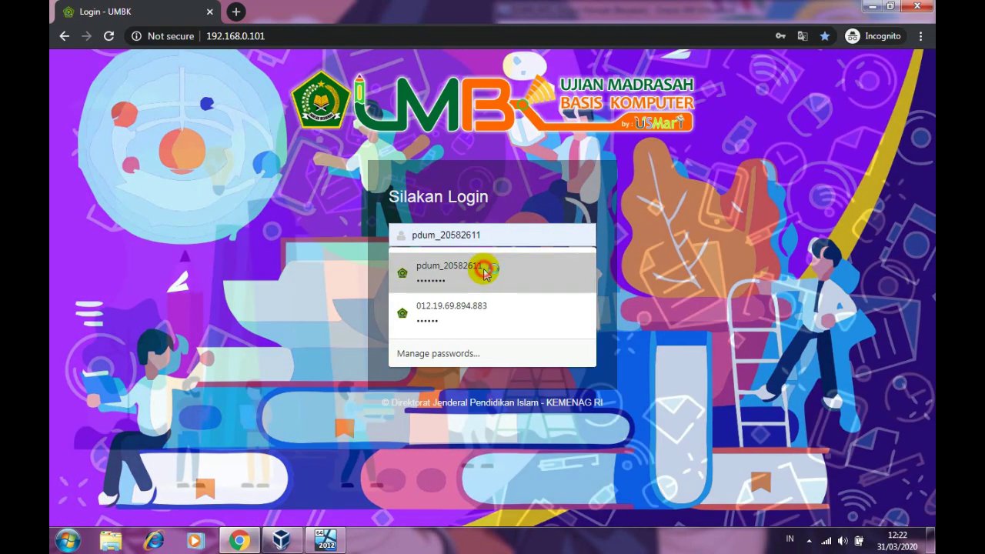
left_click(485, 273)
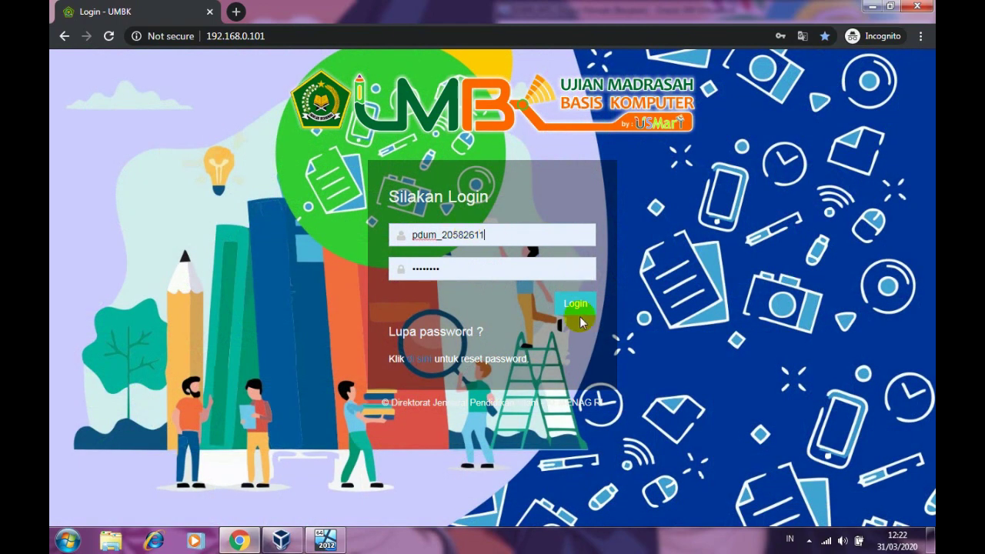
left_click(578, 307)
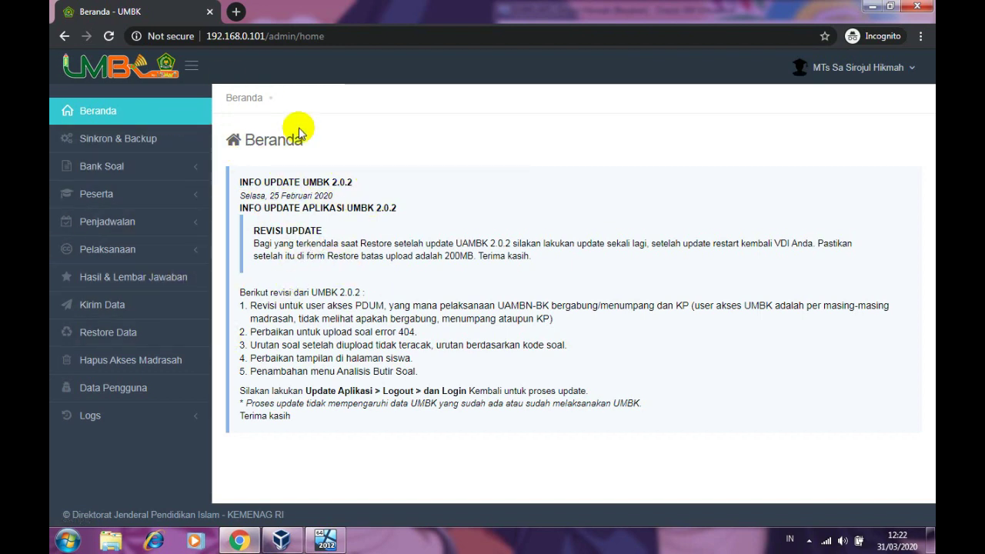
- Log out of the UMBK admin account, dismiss the translation offer and close the incognito window
left_click(896, 67)
left_click(863, 124)
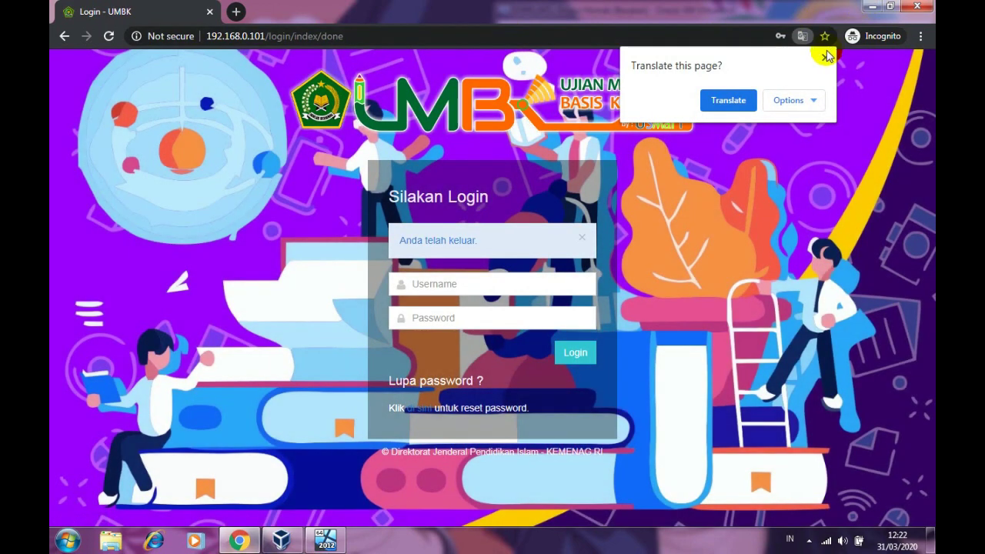
left_click(825, 57)
left_click(915, 7)
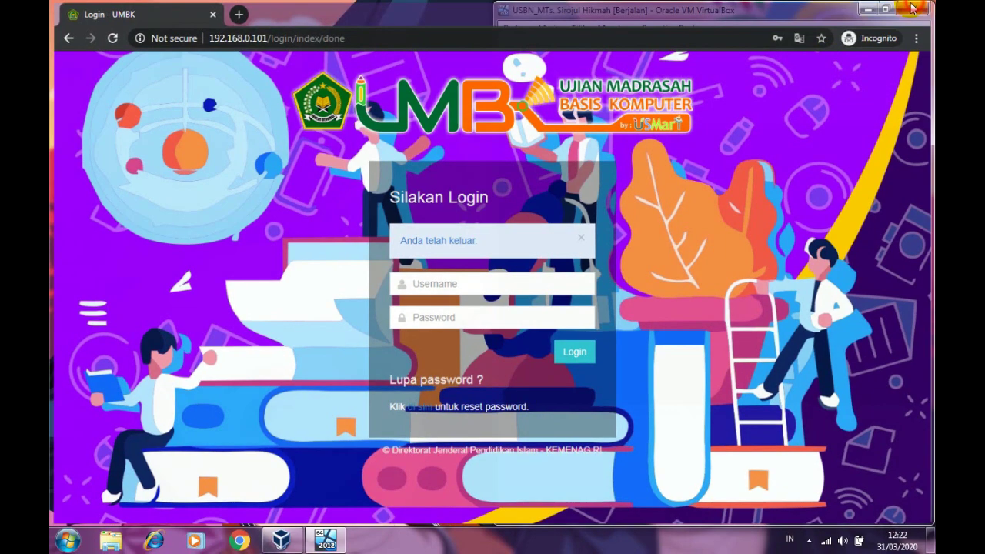
- Move the virtual machine window toward the middle of the desktop and power the machine off with Matikan mesin
left_click_drag(712, 13, 511, 68)
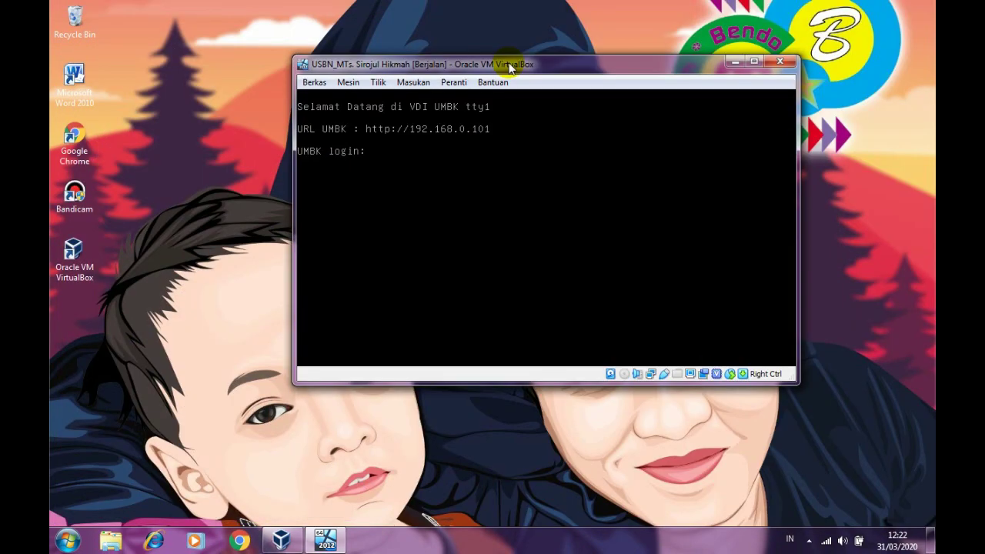
left_click(780, 61)
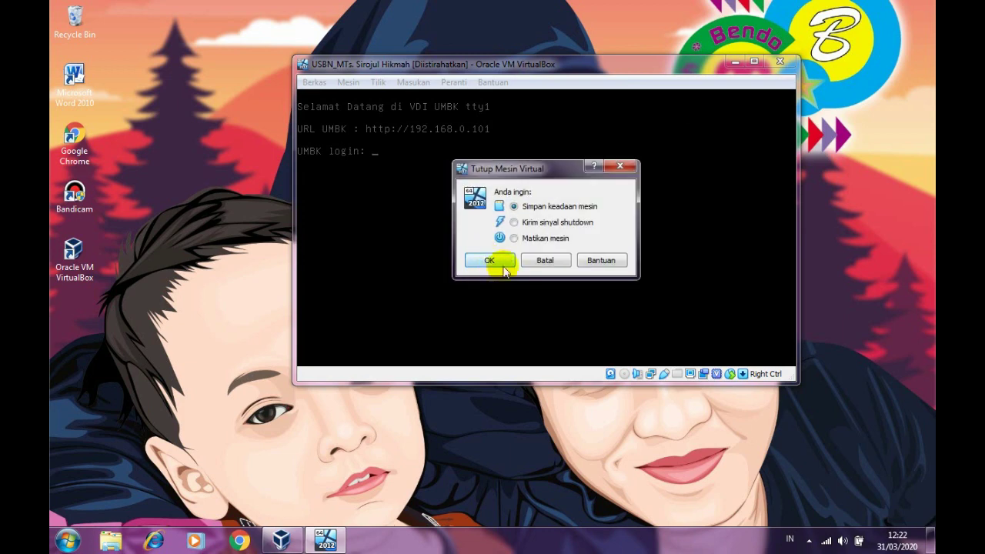
left_click(528, 239)
left_click(493, 259)
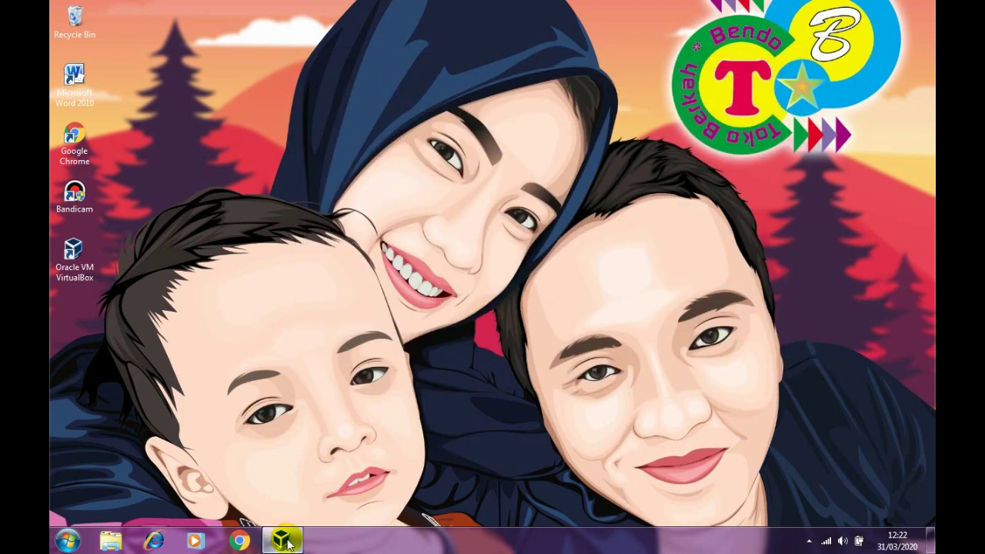
- In the maximized VirtualBox manager, set Mode Promiscuous of the virtual machine's network Adaptor 1 to Ijinkan Semua
left_click(283, 541)
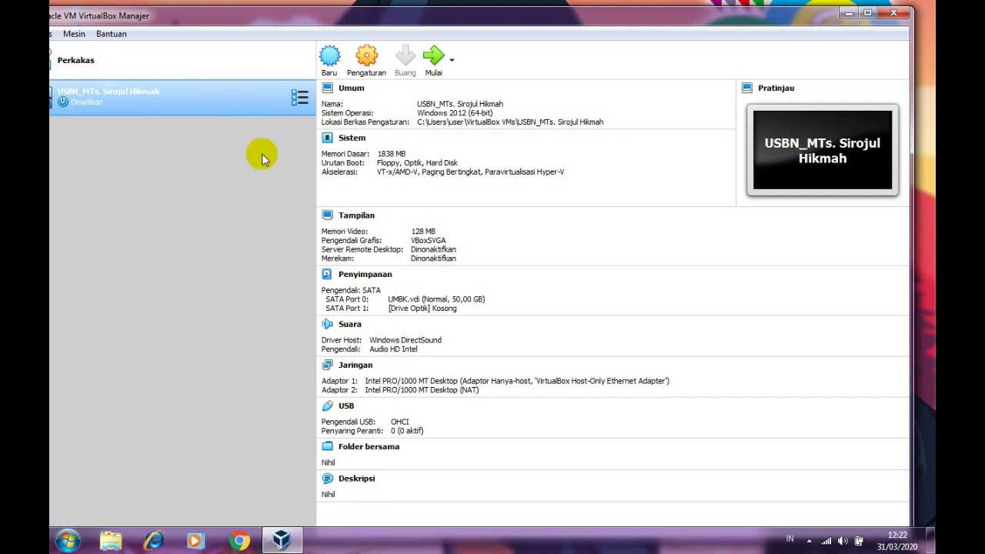
double_click(325, 16)
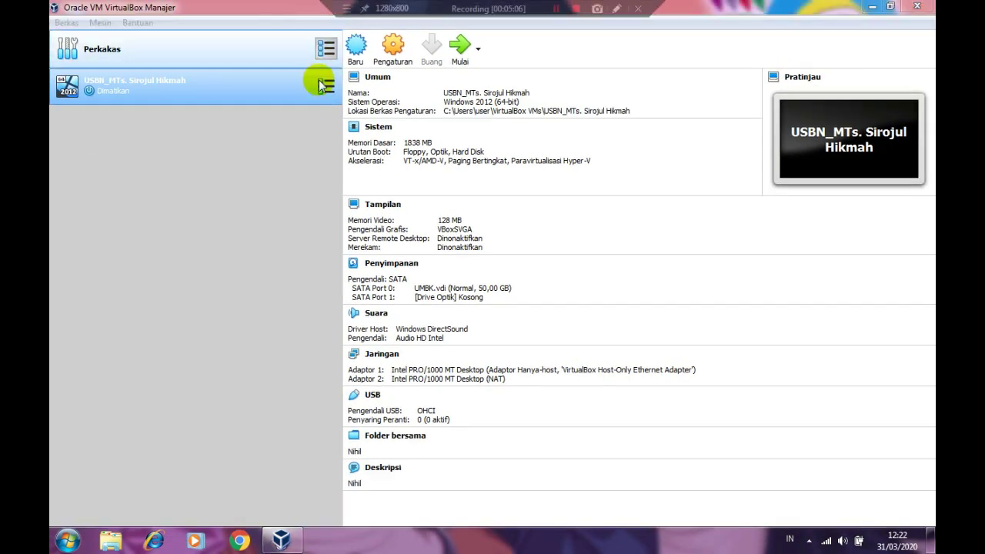
left_click(393, 48)
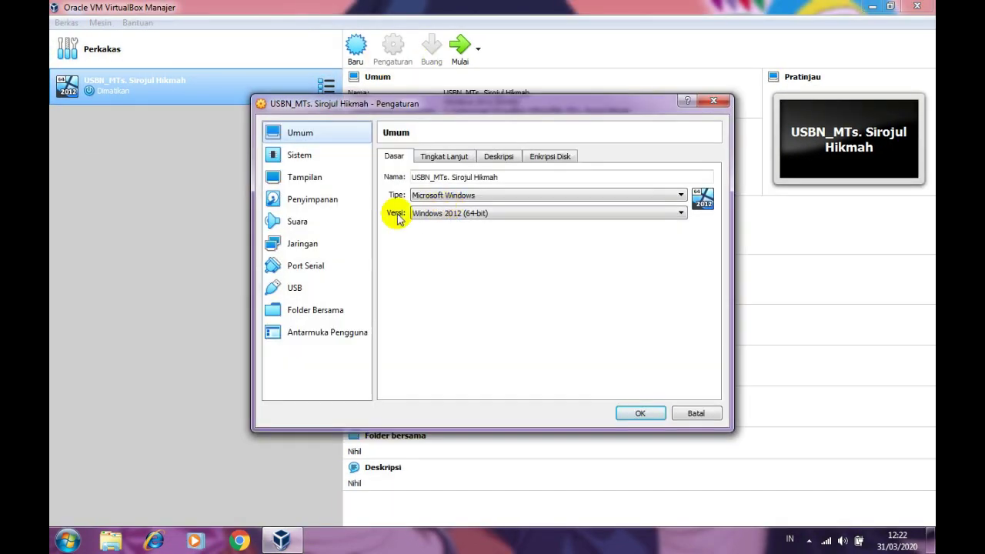
left_click(308, 244)
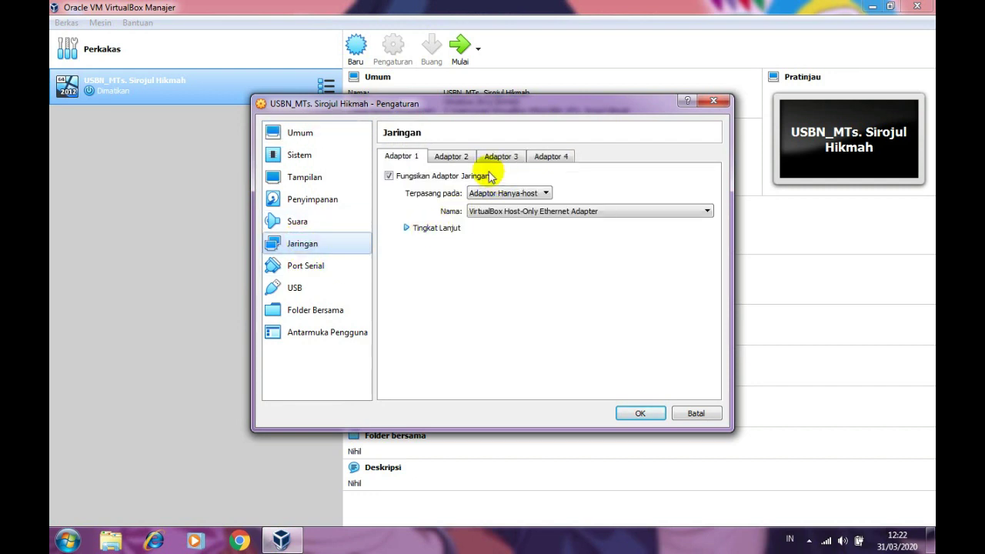
left_click(446, 229)
left_click(497, 263)
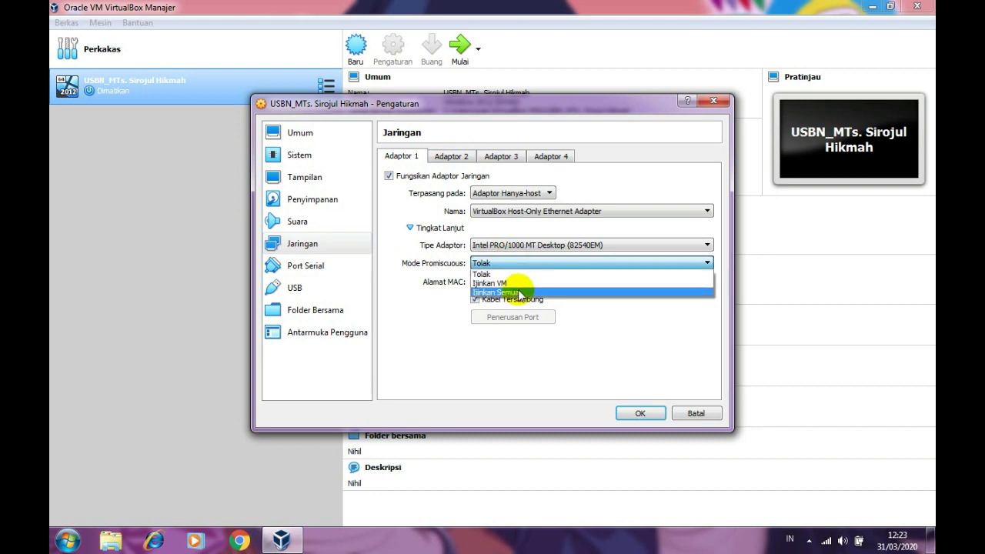
left_click(519, 296)
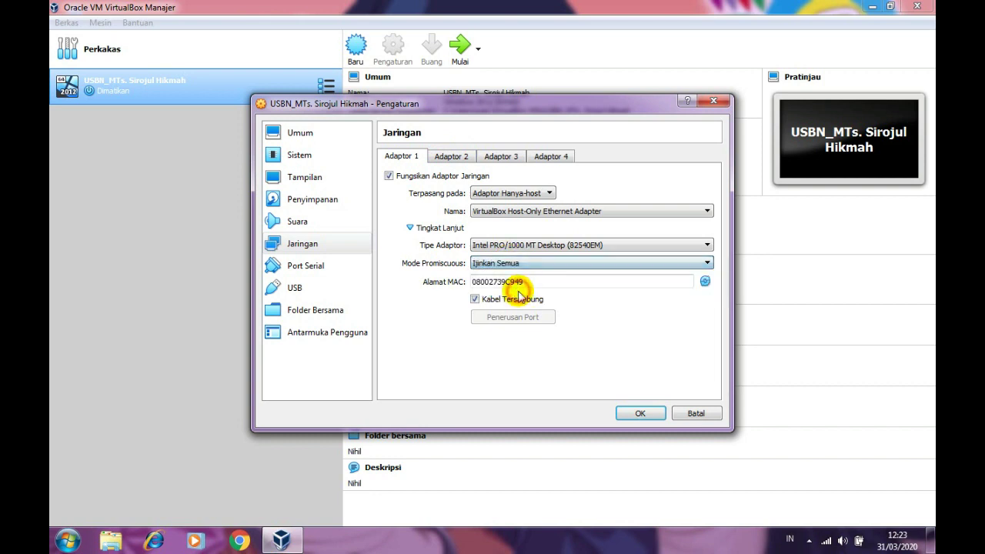
- Add a named TCP port forwarding rule to Adaptor 2 with host port 80 and guest port 80
left_click(461, 158)
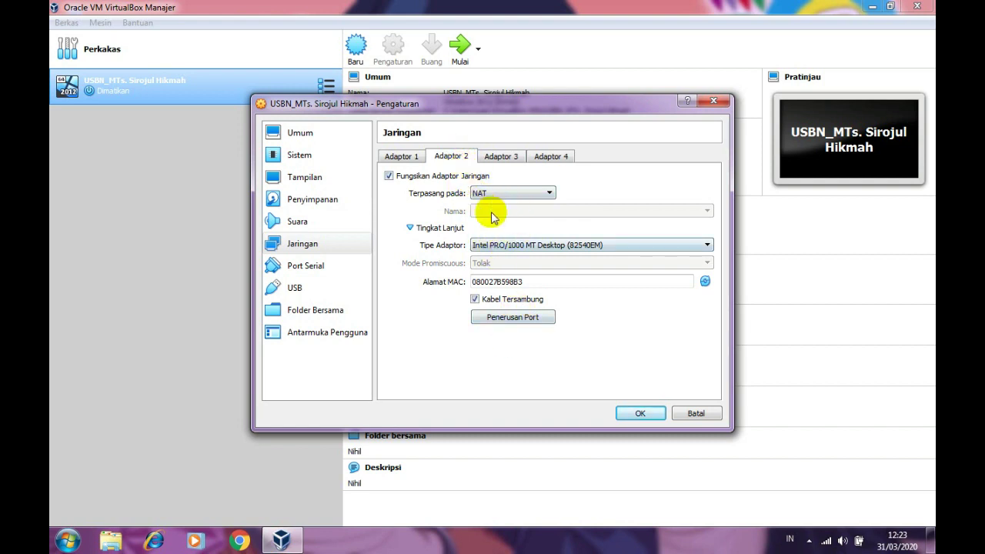
left_click(529, 322)
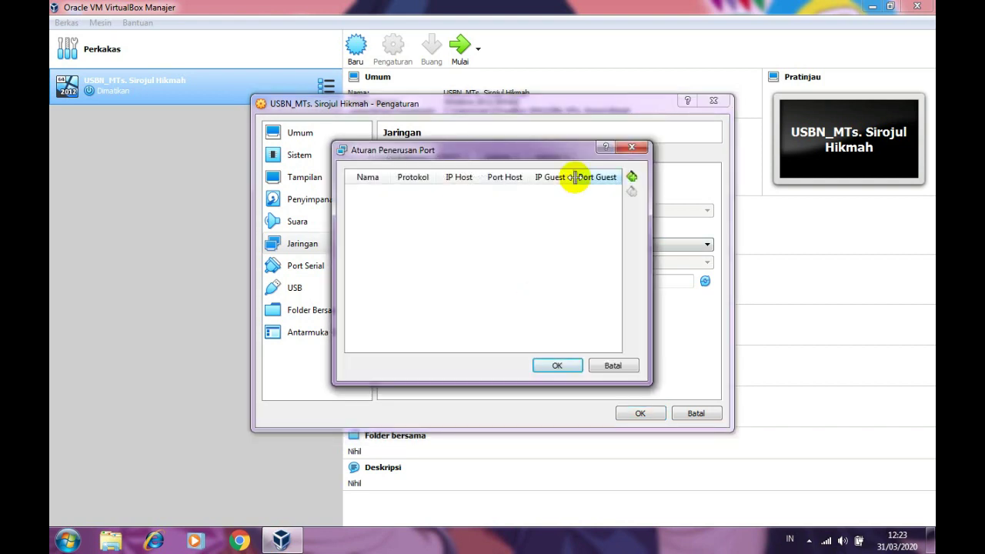
left_click(630, 181)
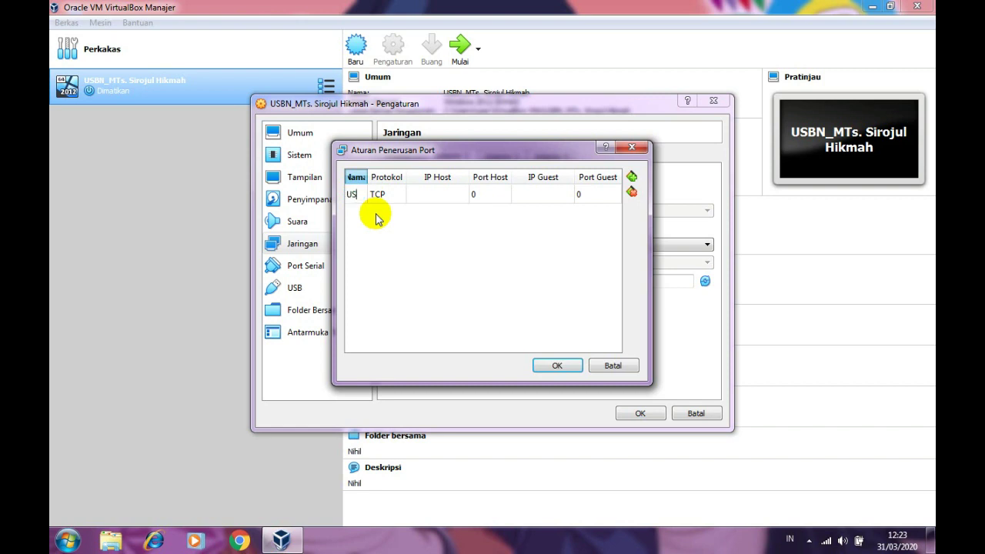
left_click(493, 196)
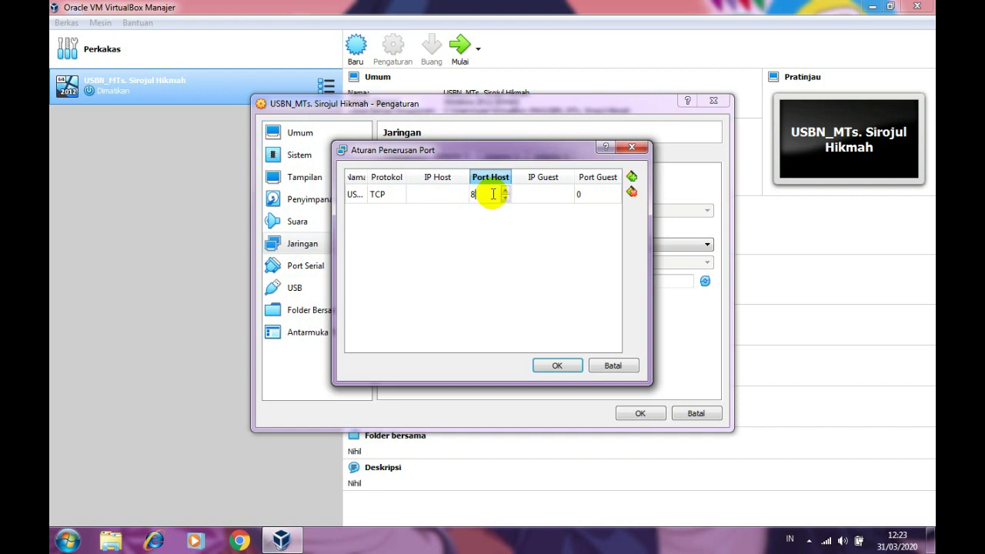
type("80")
left_click(588, 198)
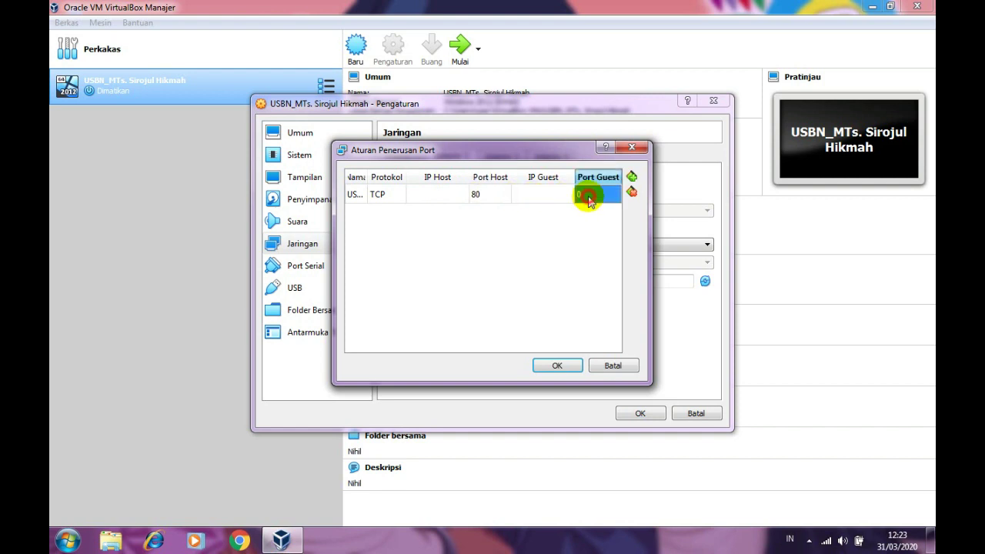
type("80")
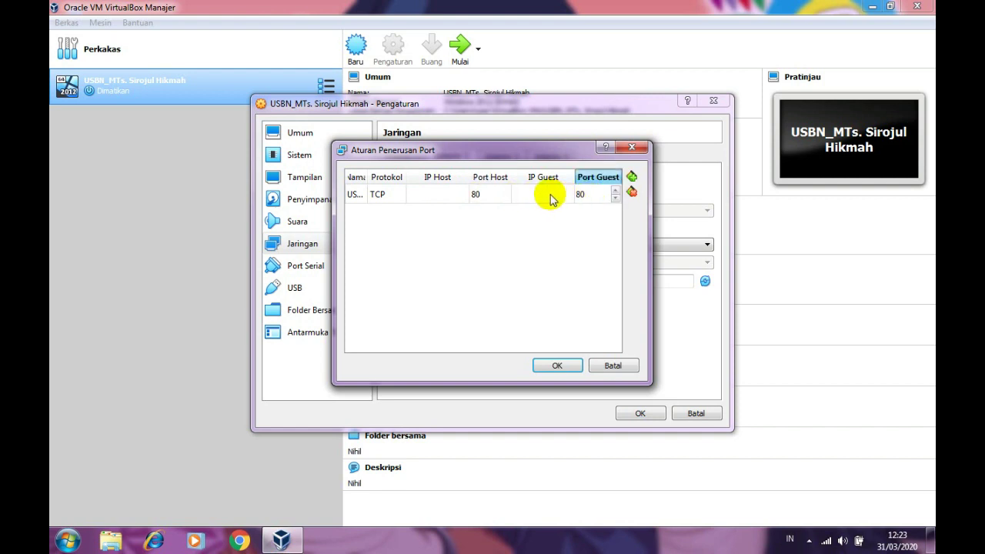
- Set the forwarding rule's guest IP to 192.168.0.101 and accept the rule and the virtual machine settings
left_click(551, 197)
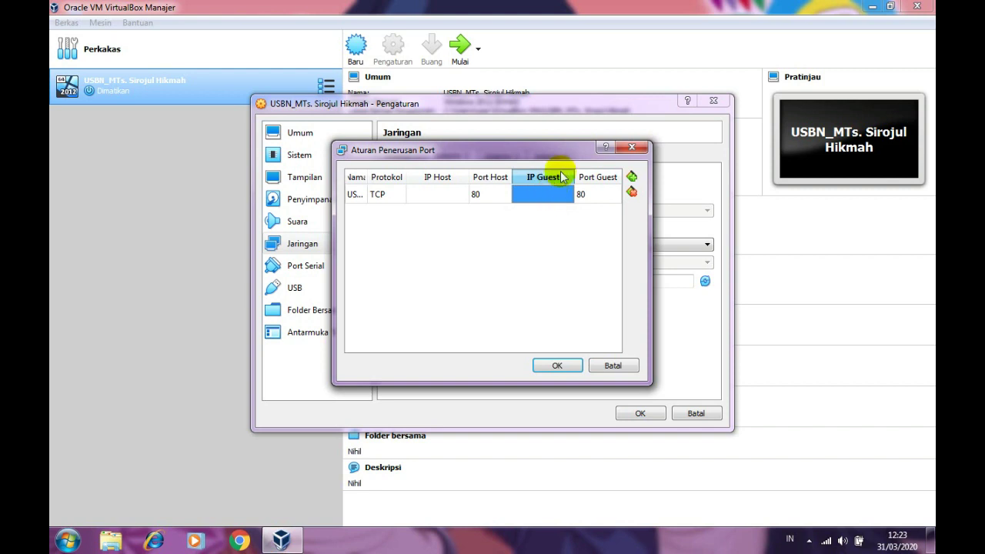
left_click_drag(566, 154, 577, 157)
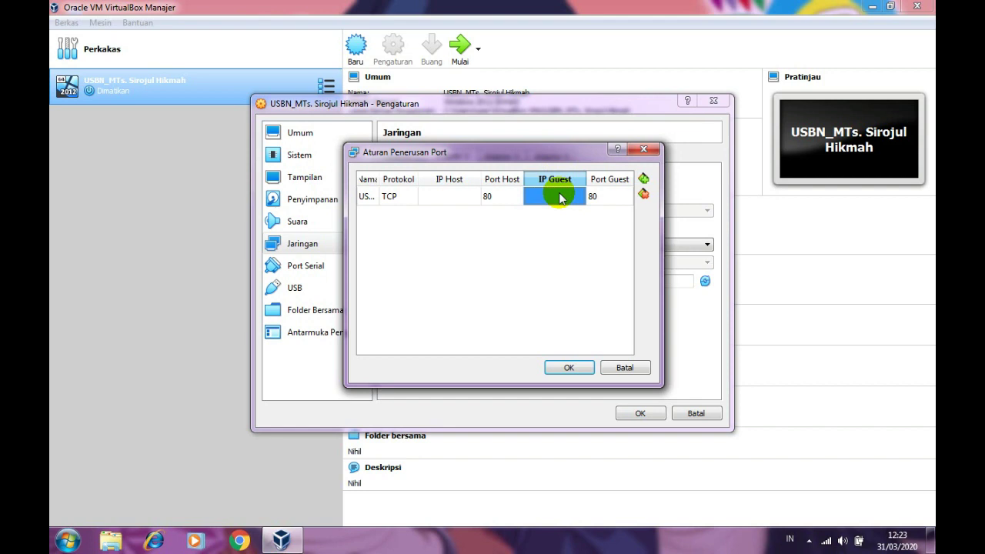
type("192.168.0.101")
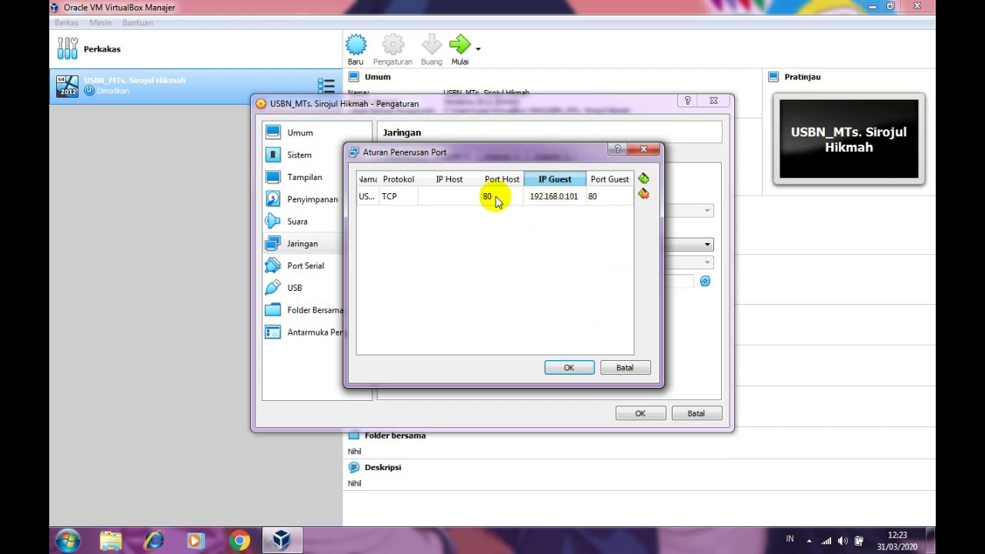
left_click(573, 369)
left_click(643, 414)
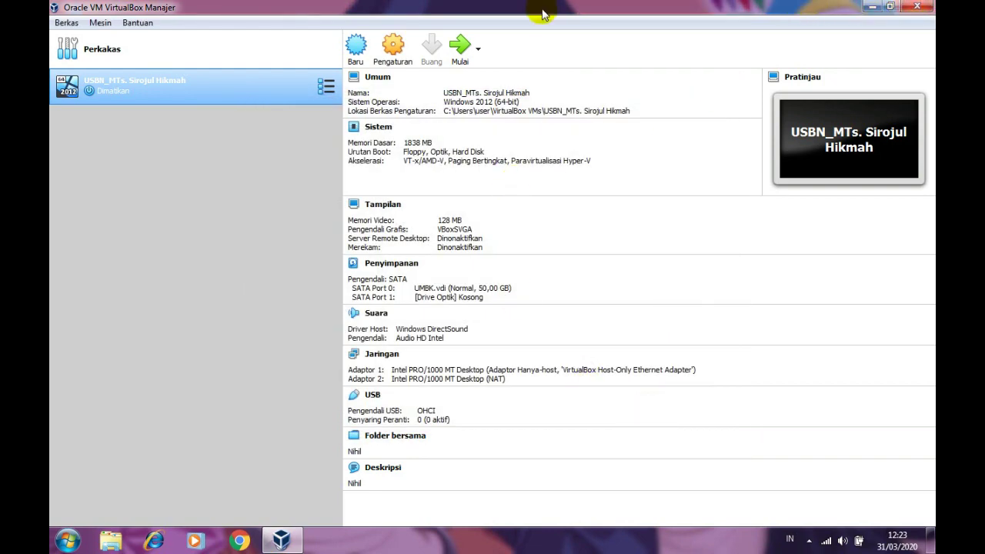
- Start the virtual machine, minimize the manager and arrange Chrome on the left half of the desktop beside the machine's window
left_click(459, 46)
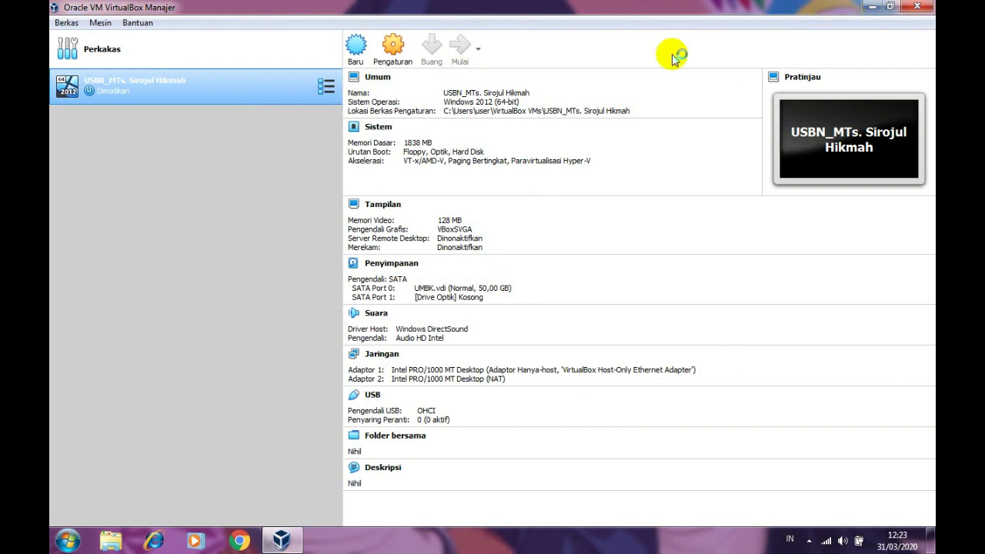
left_click(870, 7)
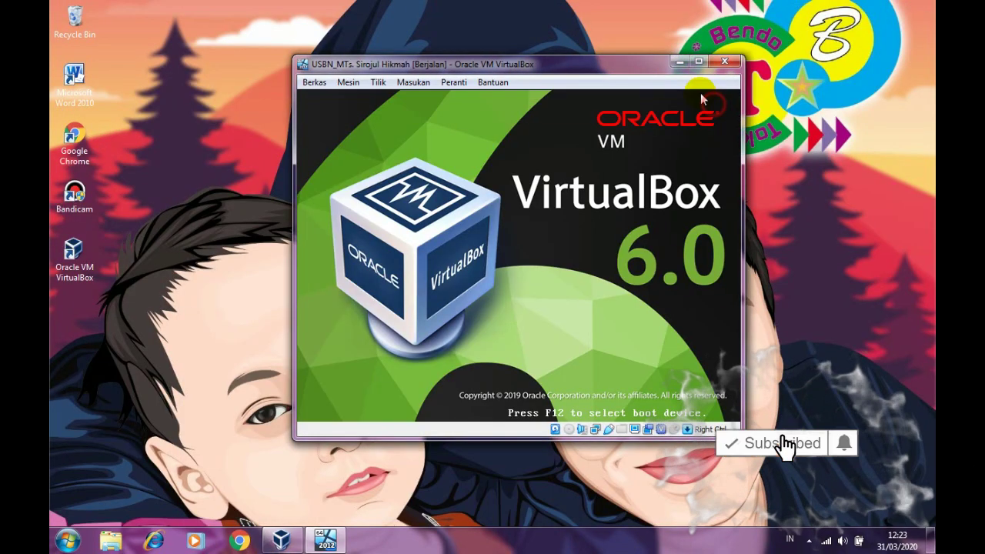
left_click_drag(648, 67, 846, 13)
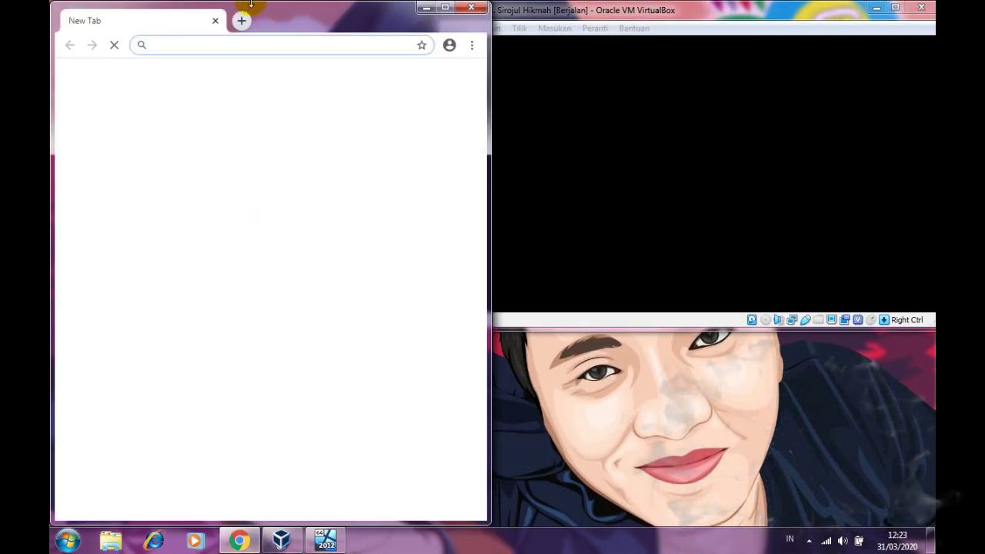
left_click_drag(279, 10, 51, 48)
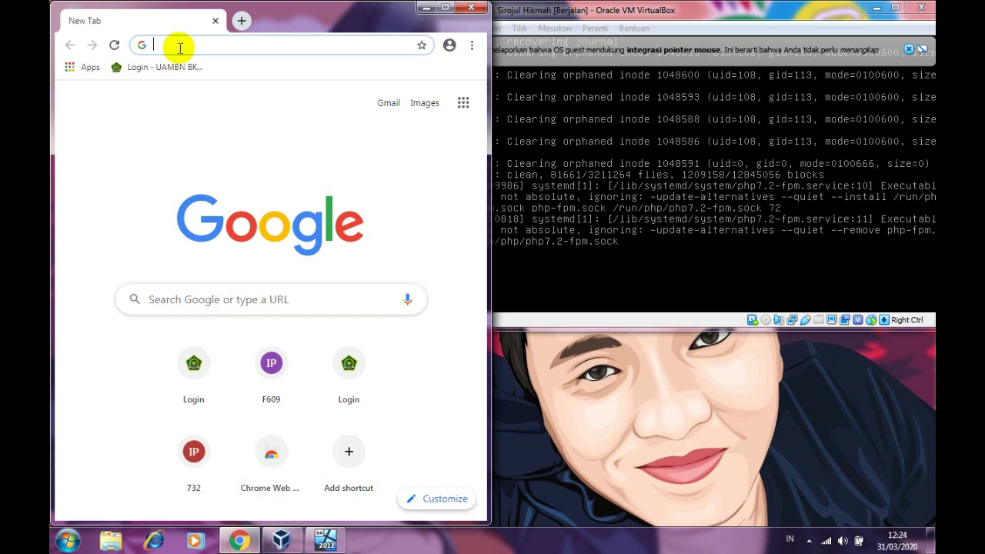
- Load 192.168.1.1 in Chrome and log in to the ZTE router as user with the account password
type("192")
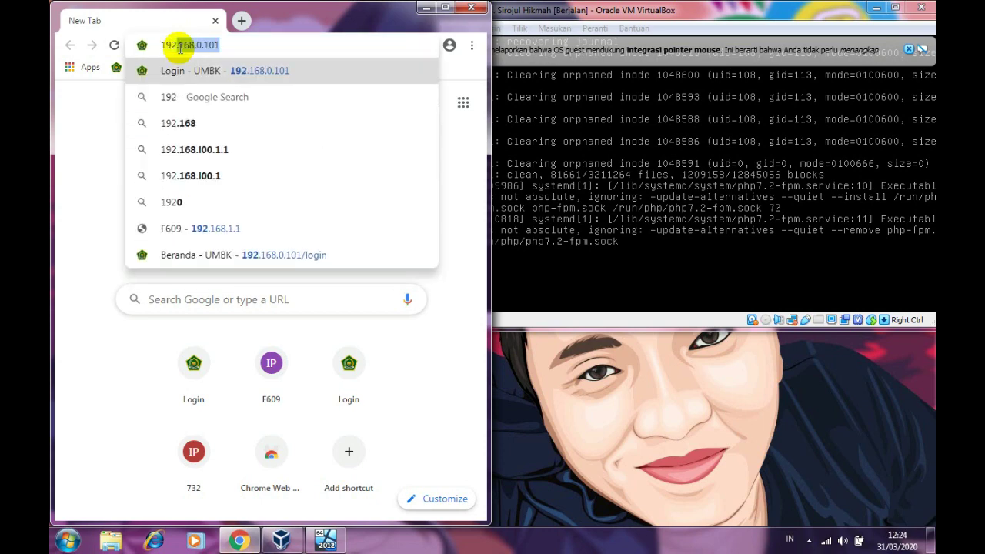
type(".168")
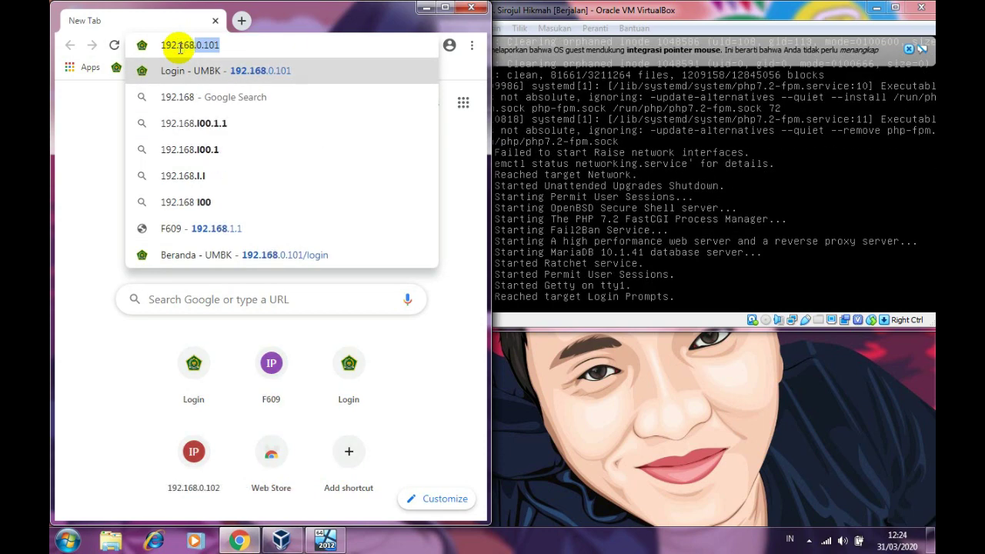
type(".1.1")
key("Return")
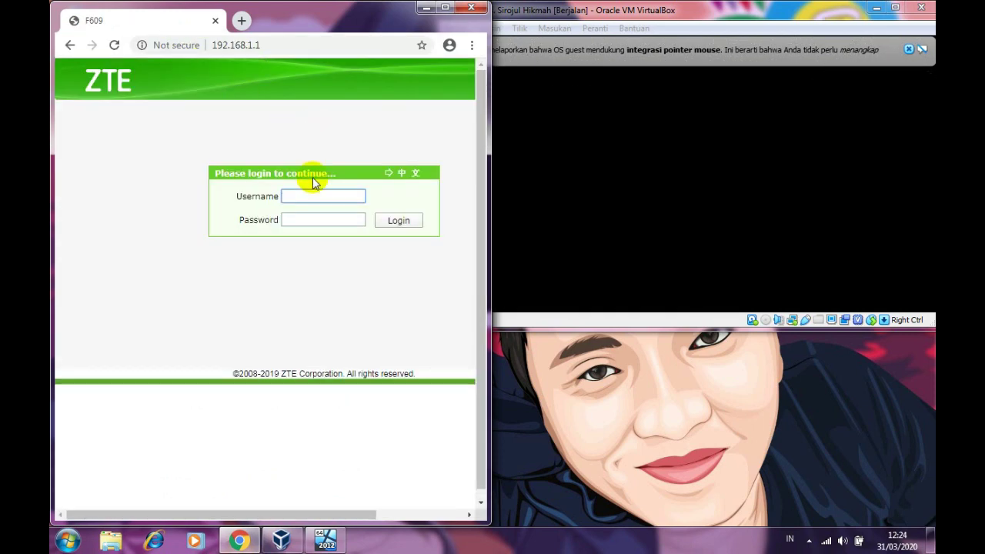
left_click(313, 196)
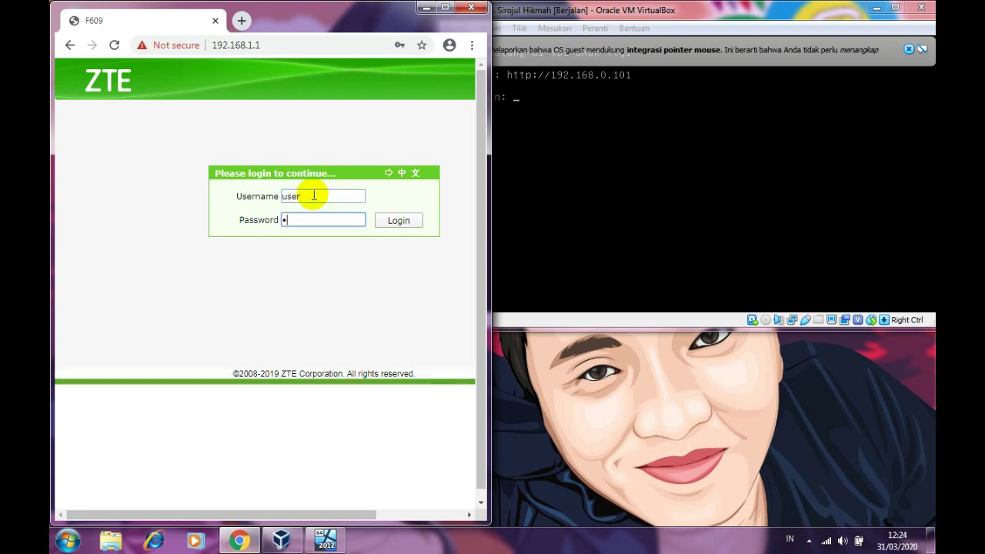
key("Return")
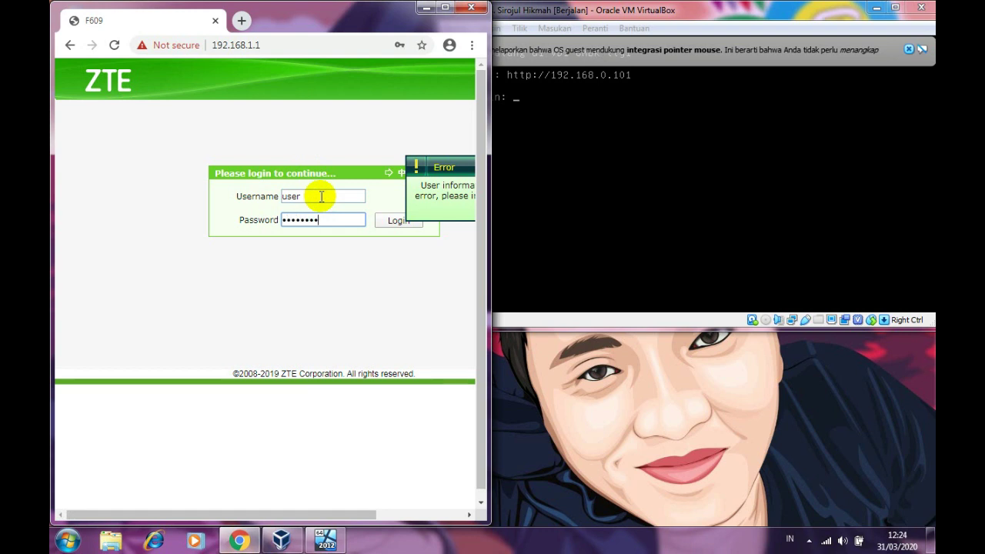
key("Return")
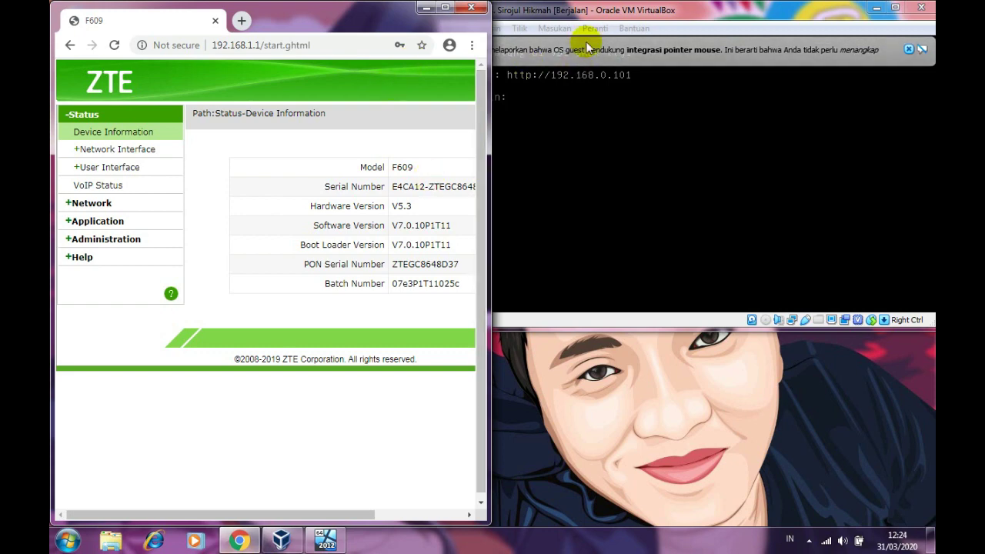
- Dismiss the virtual machine's pointer integration message, minimize its window and maximize the Chrome window with the router page
left_click(909, 49)
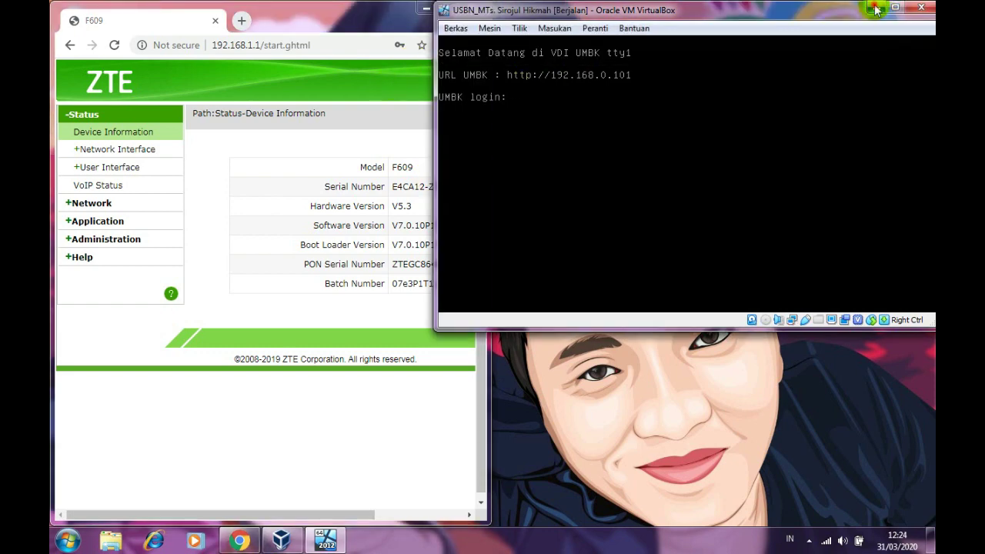
left_click(876, 8)
left_click(365, 44)
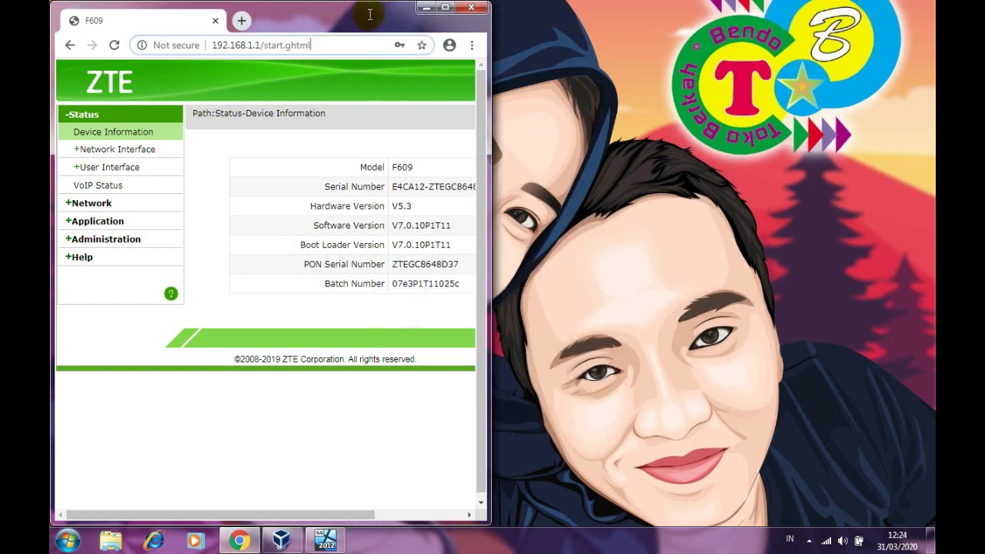
double_click(389, 19)
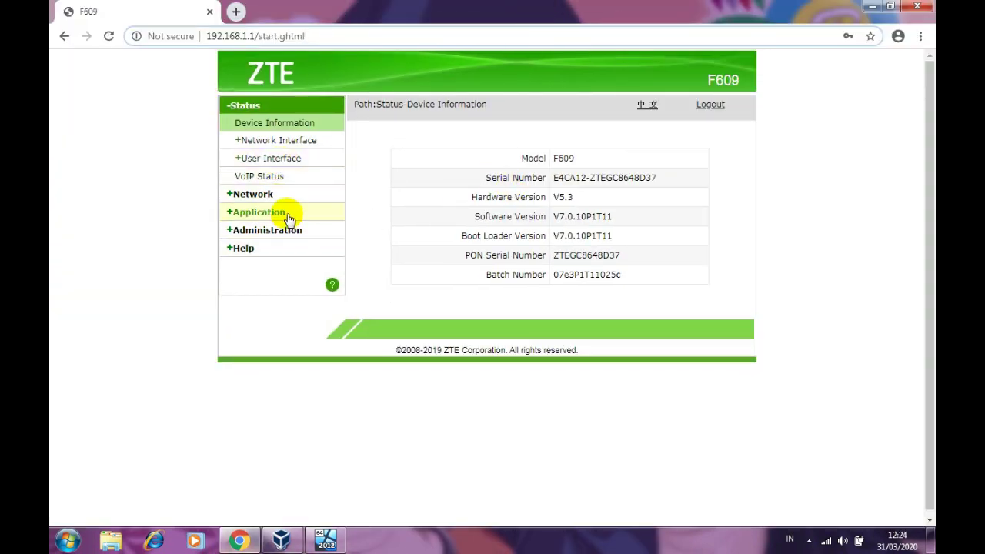
- Start a new application in the router's Application List and name it USBN
left_click(290, 219)
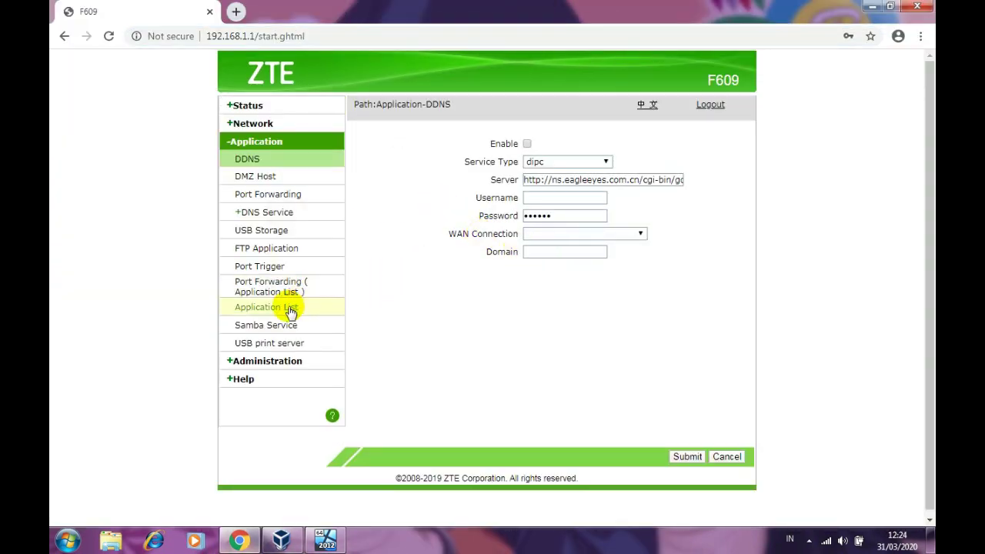
left_click(286, 308)
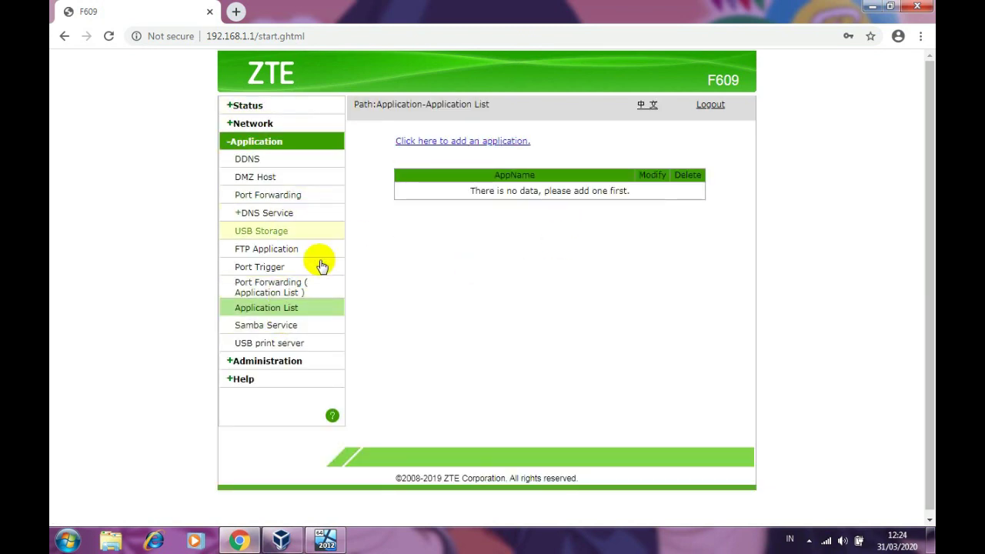
left_click(466, 142)
left_click(595, 144)
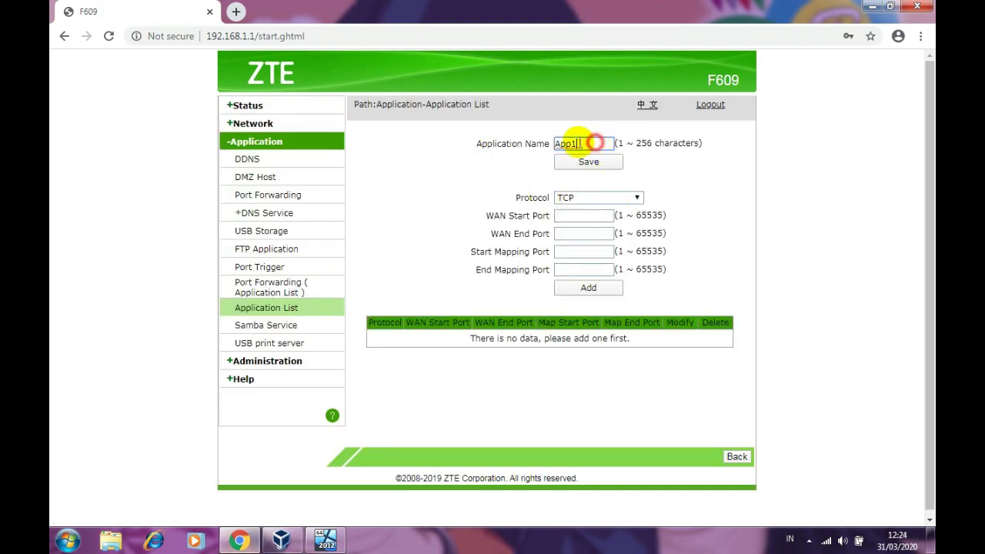
double_click(595, 143)
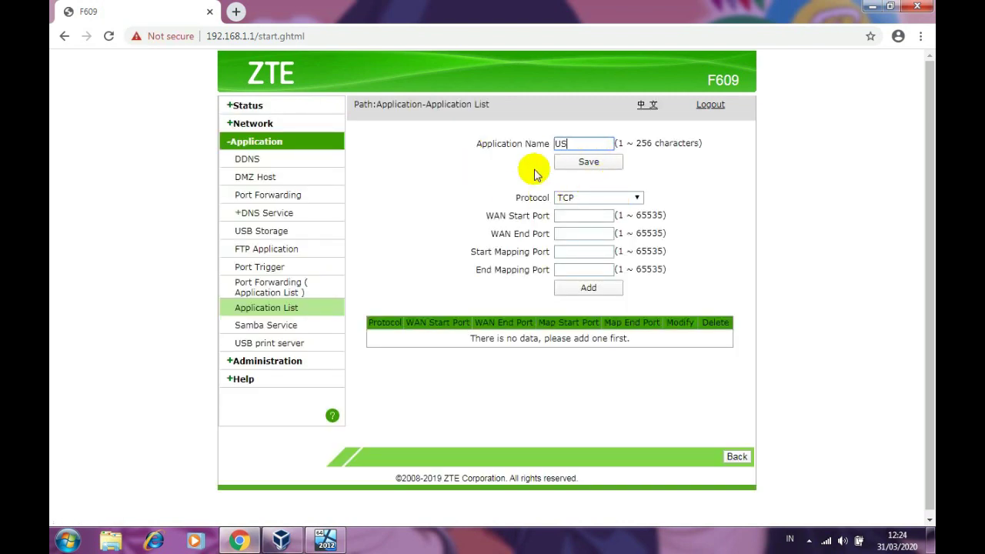
- Add a TCP entry to the USBN application with WAN start, WAN end, start mapping and end mapping ports all 80
left_click(622, 200)
left_click(622, 198)
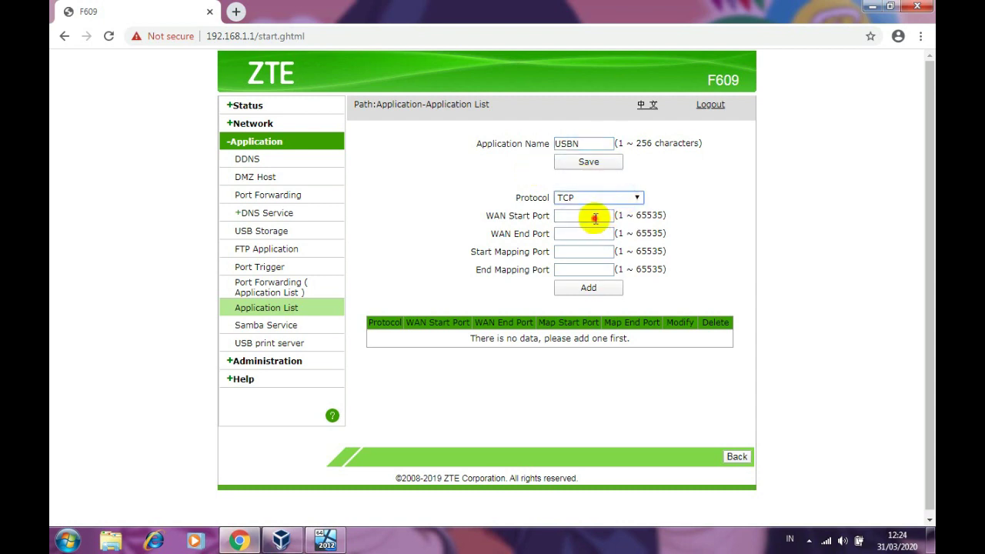
left_click(595, 218)
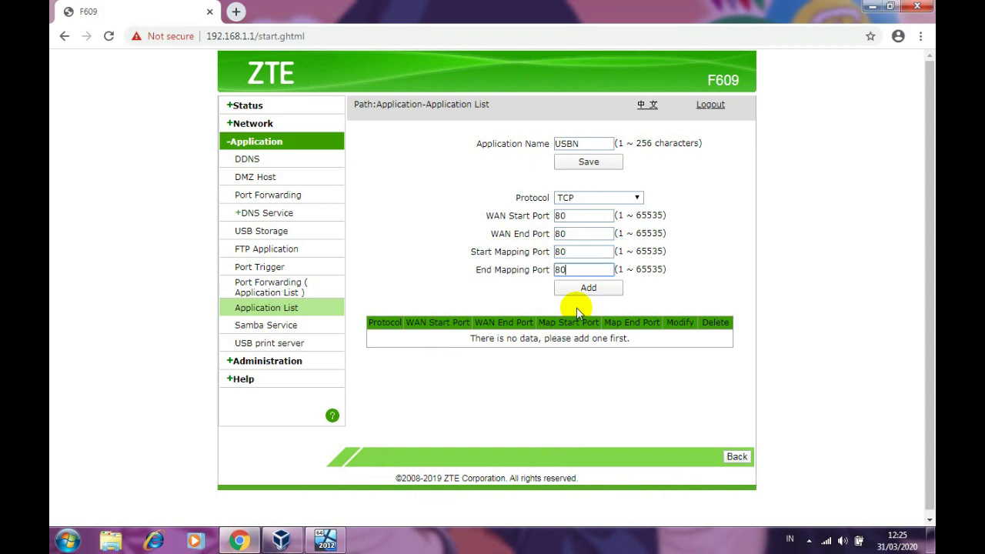
left_click(589, 286)
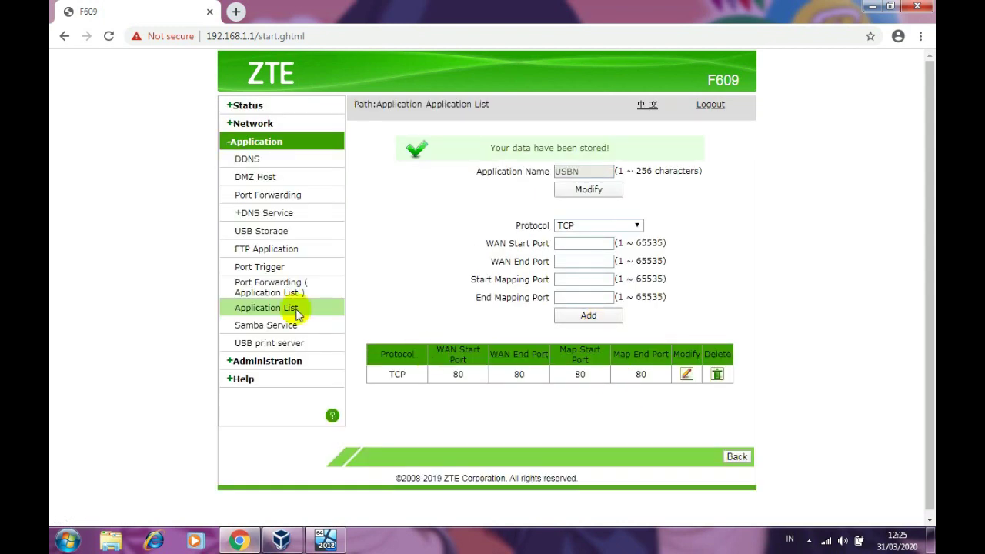
- On the Port Forwarding (Application List) page, choose WAN connection omci_ipv4_pppoe_1 and application USBN for the new entry
left_click(266, 288)
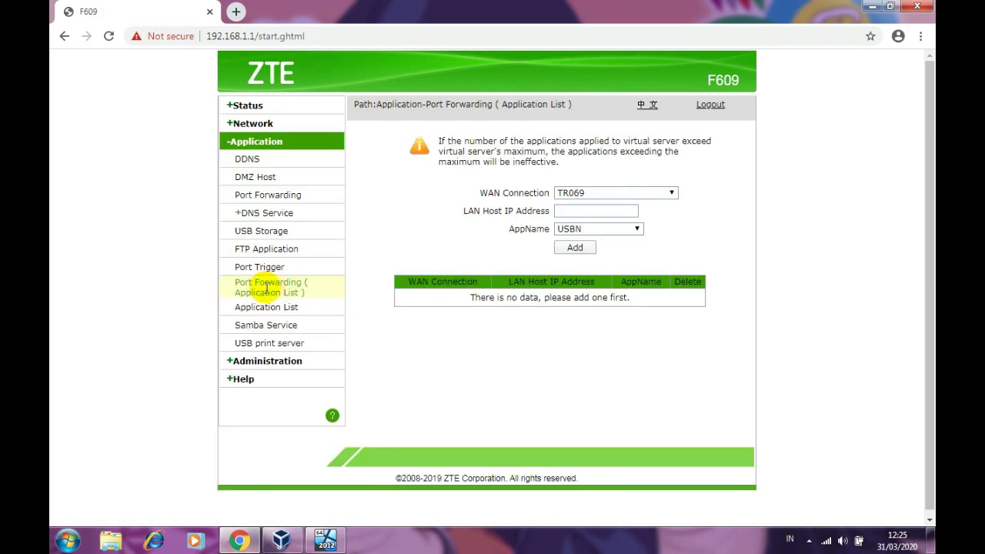
left_click(596, 194)
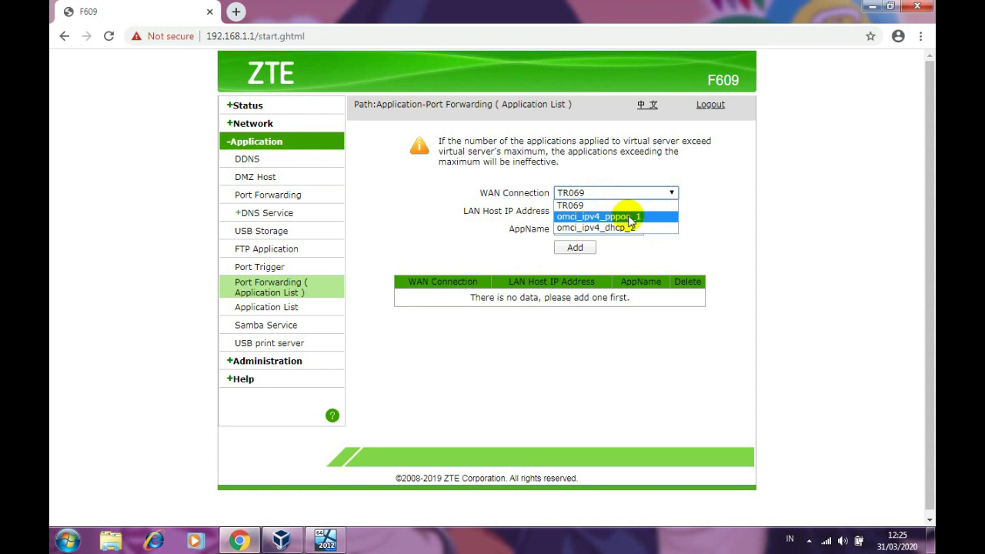
left_click(643, 218)
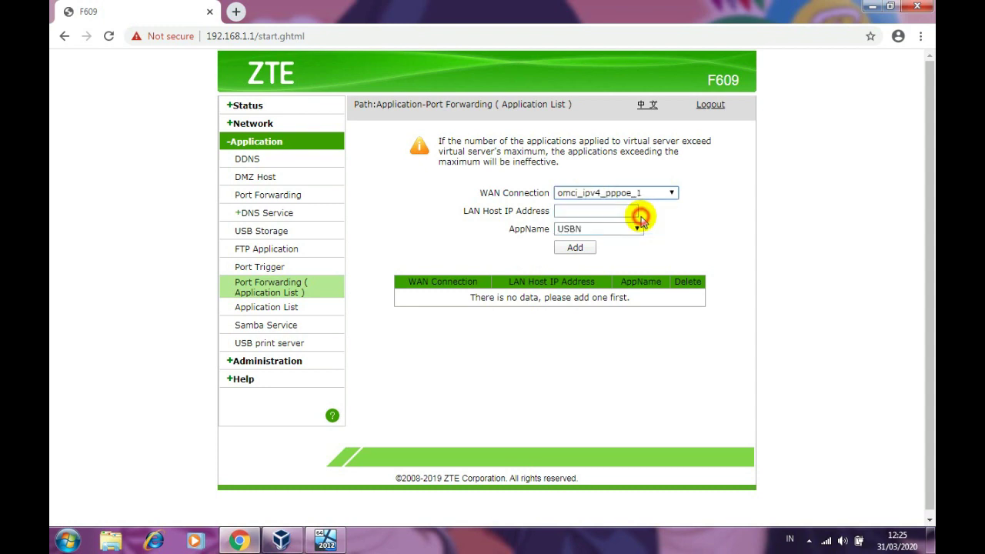
left_click(620, 235)
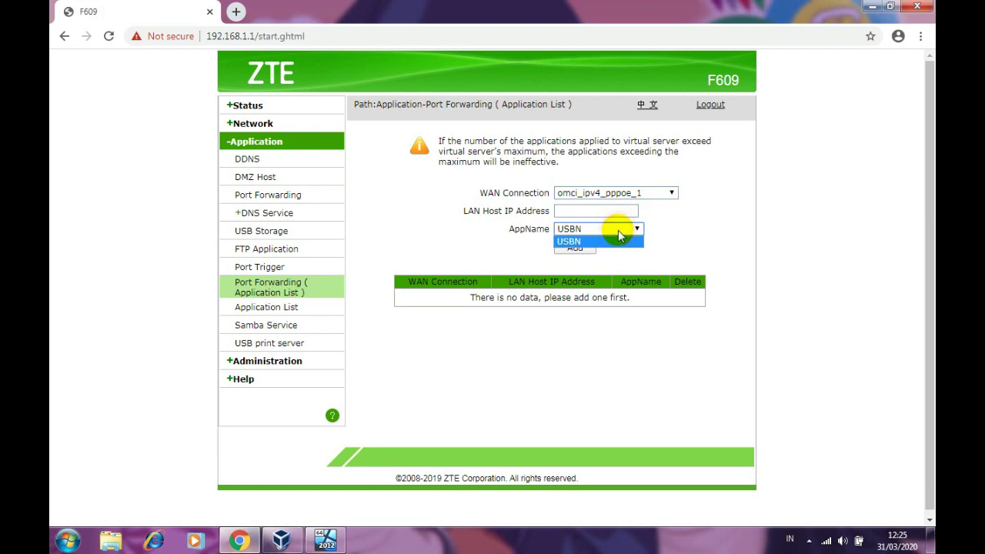
left_click(620, 239)
left_click(590, 207)
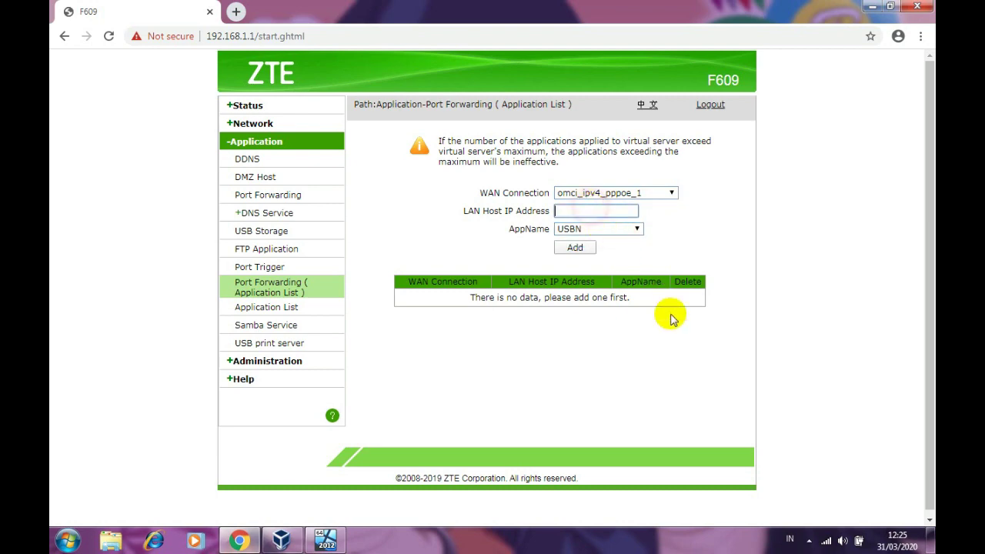
- Look up the computer's IPv4 address in the Windows connection details of the Wireless Network Connection
left_click(827, 542)
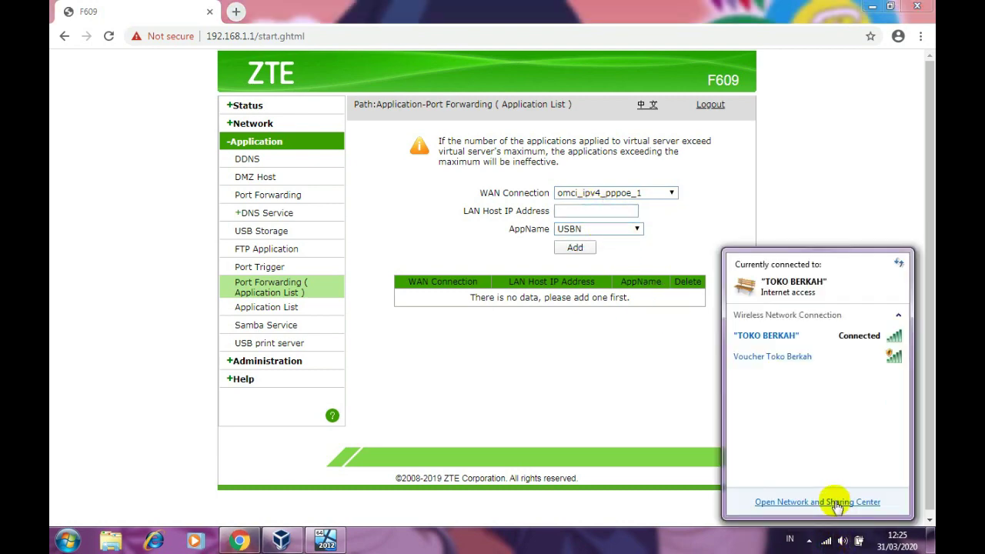
left_click(833, 501)
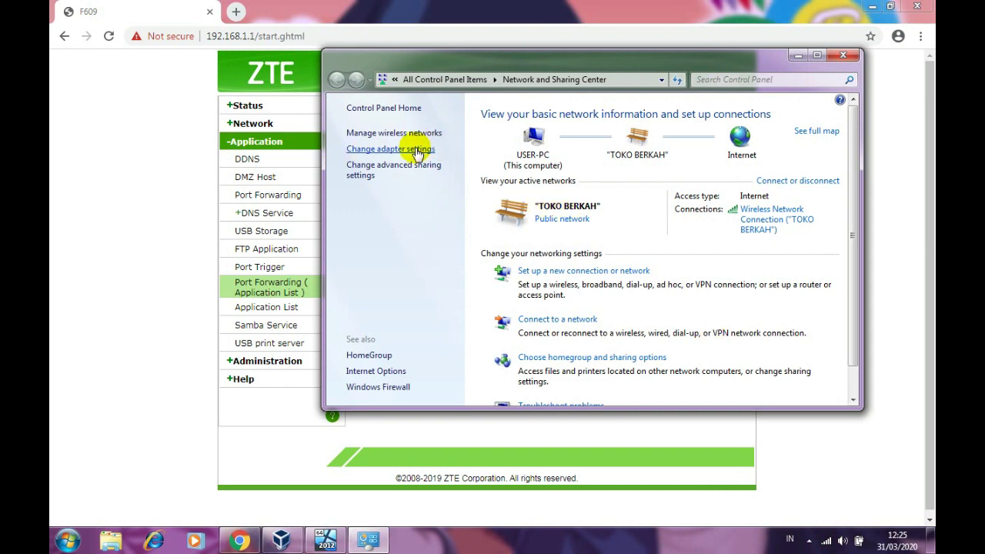
left_click(416, 154)
left_click_drag(501, 66, 589, 119)
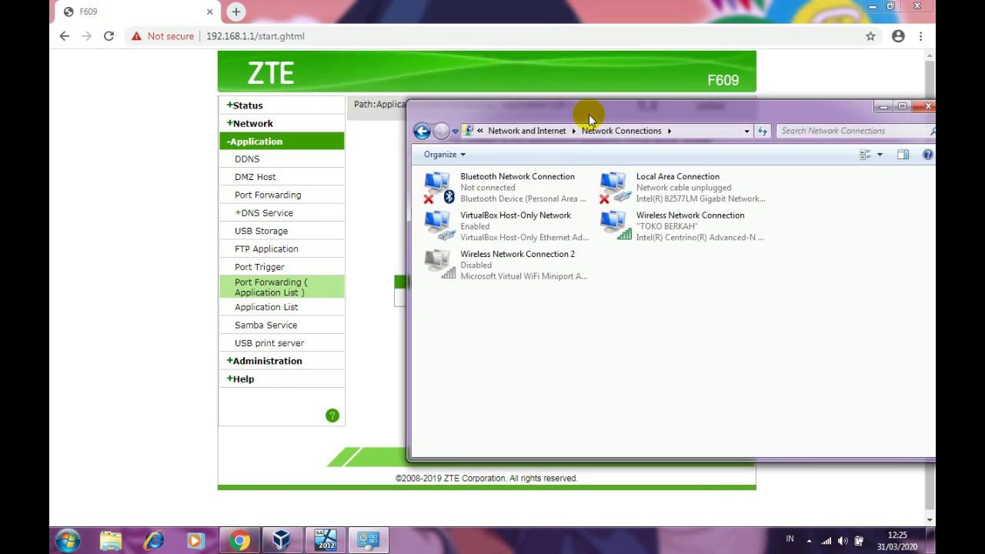
double_click(684, 229)
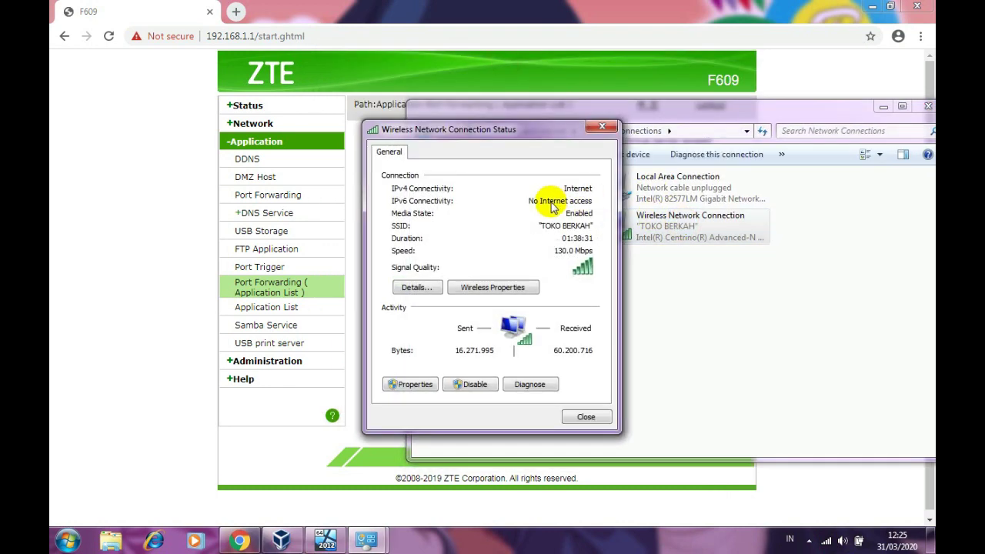
left_click(412, 286)
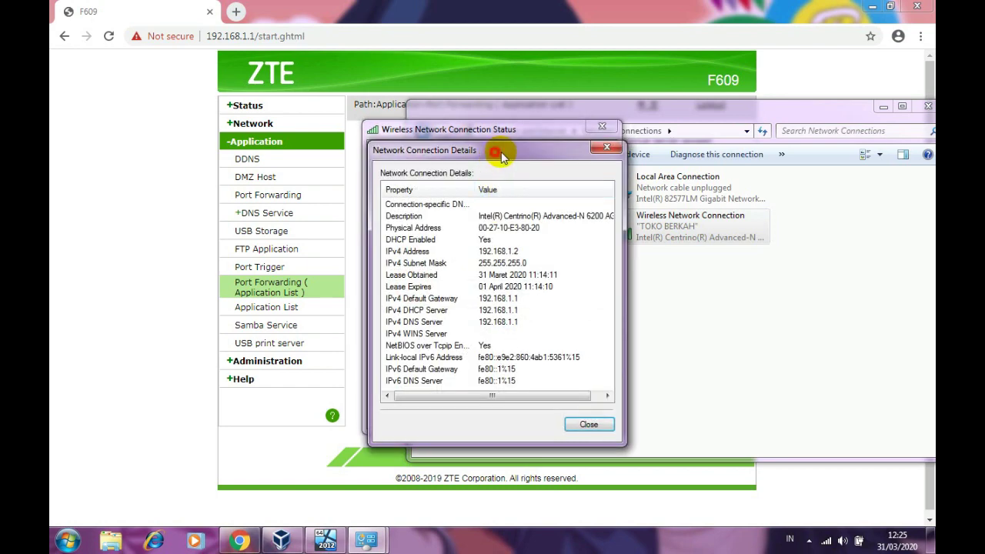
left_click_drag(501, 156, 566, 147)
left_click(555, 245)
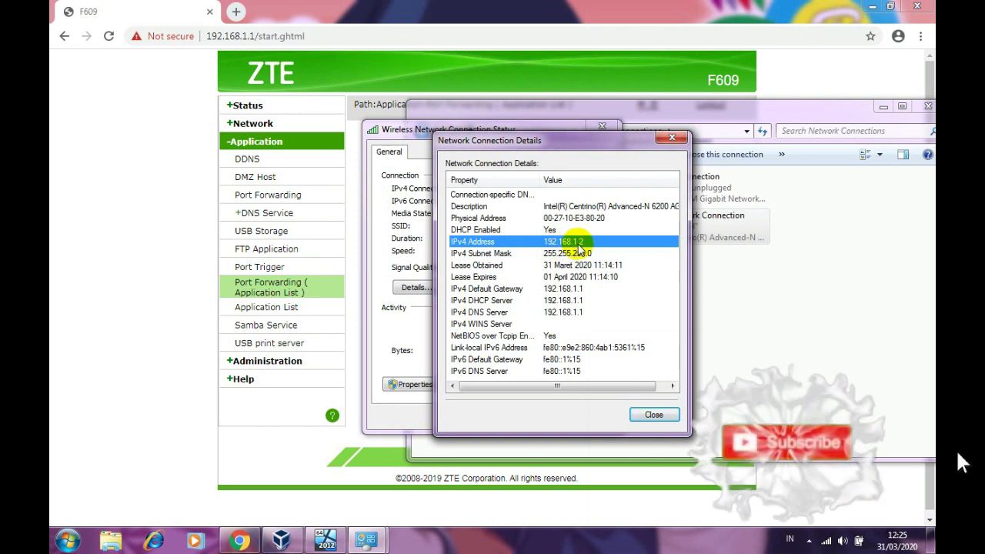
left_click(654, 414)
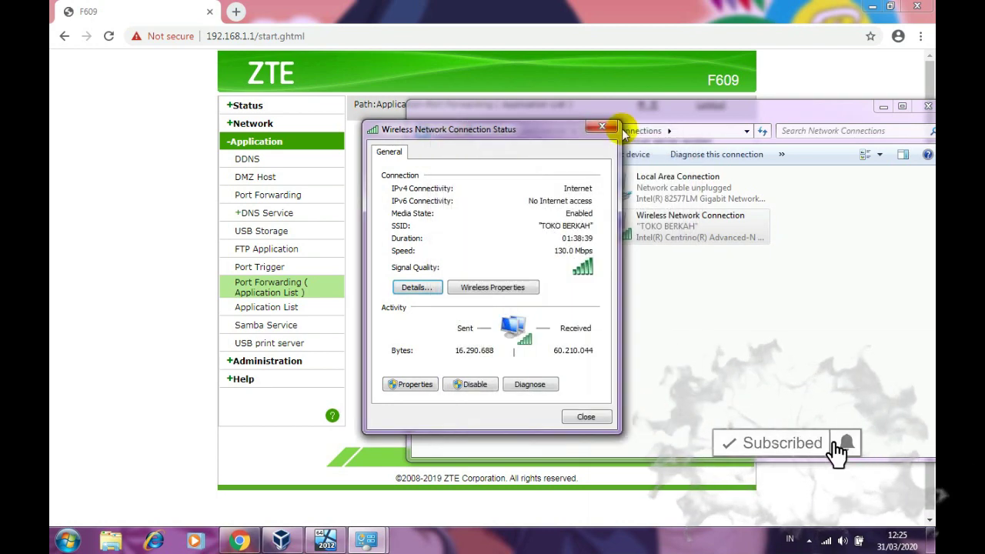
left_click(601, 126)
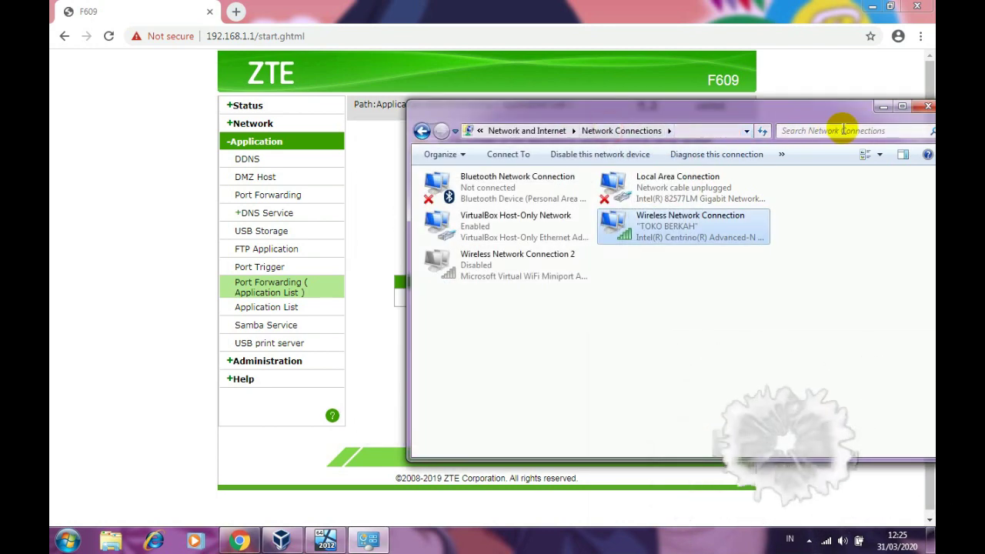
- Arrange Network Connections on the right half of the desktop and Chrome on the left half
left_click_drag(832, 117, 935, 281)
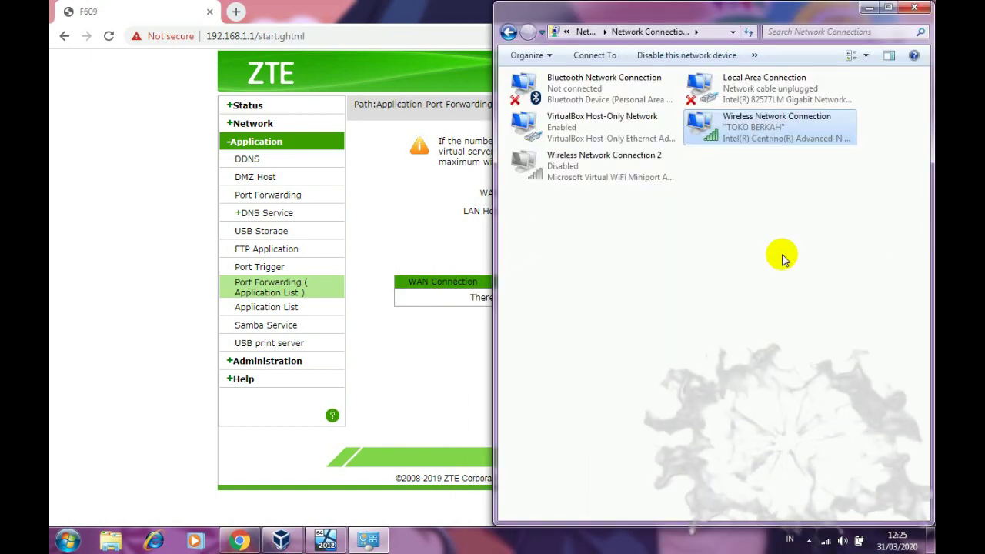
left_click(407, 67)
key("super+Left")
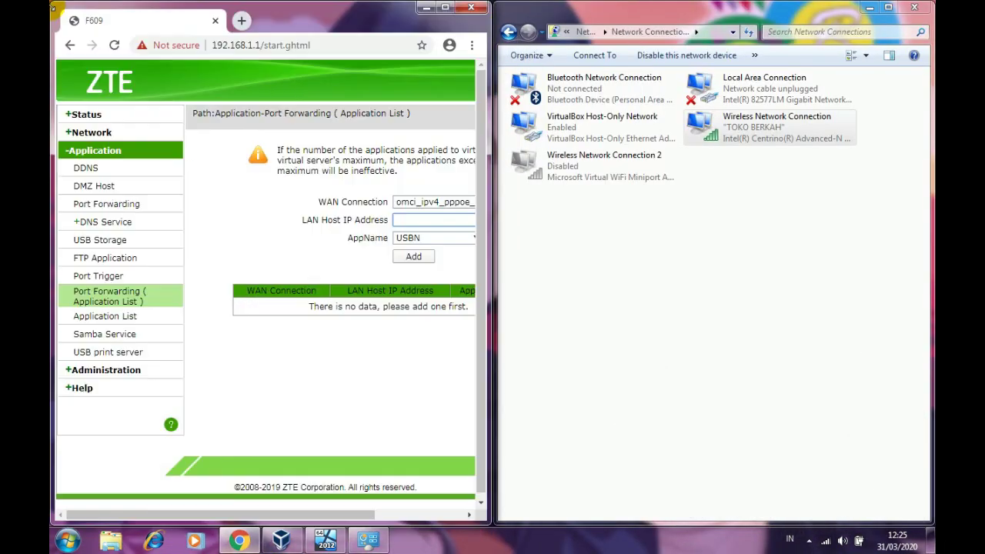
- Set the LAN host IP address to 192.168.1.2, widen the Chrome window and add the USBN forwarding entry
left_click(423, 221)
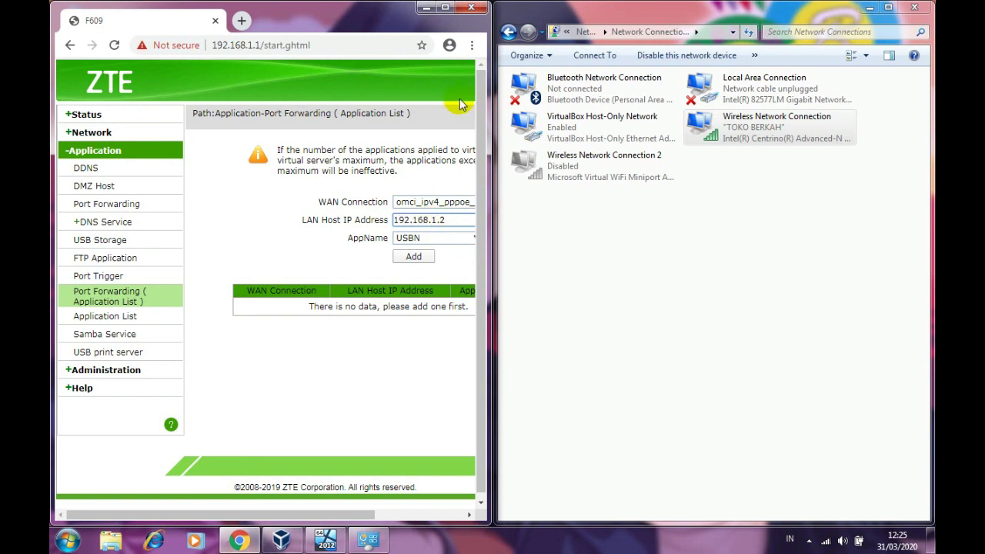
left_click_drag(491, 148, 631, 231)
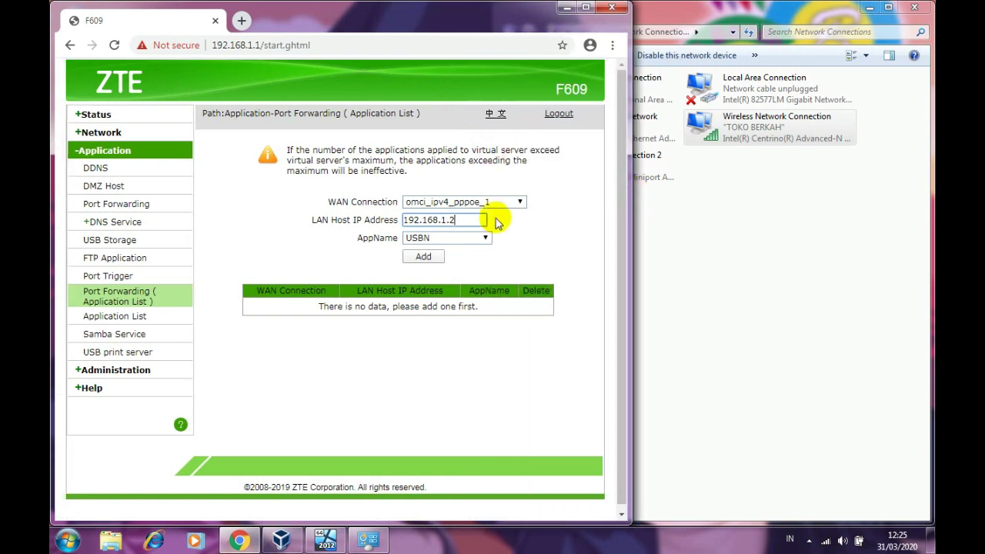
left_click(426, 257)
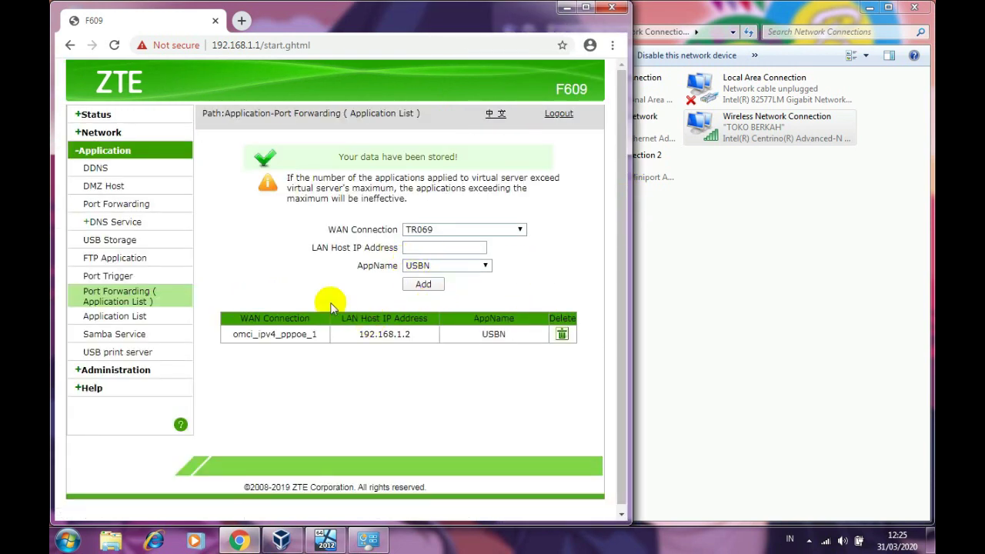
- Open the router's Port Forwarding page and load the pm_1 rule for editing to review its settings
left_click(137, 206)
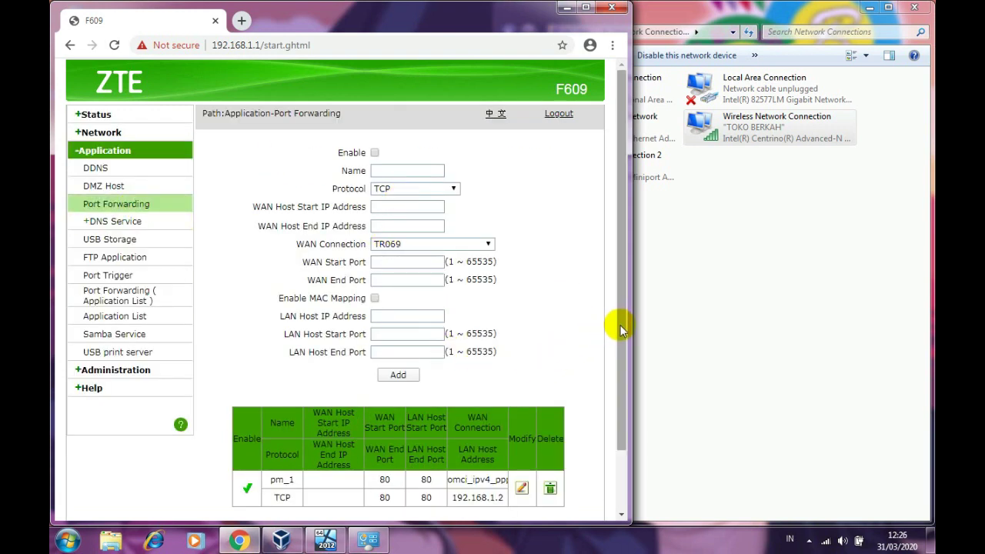
left_click_drag(622, 329, 627, 398)
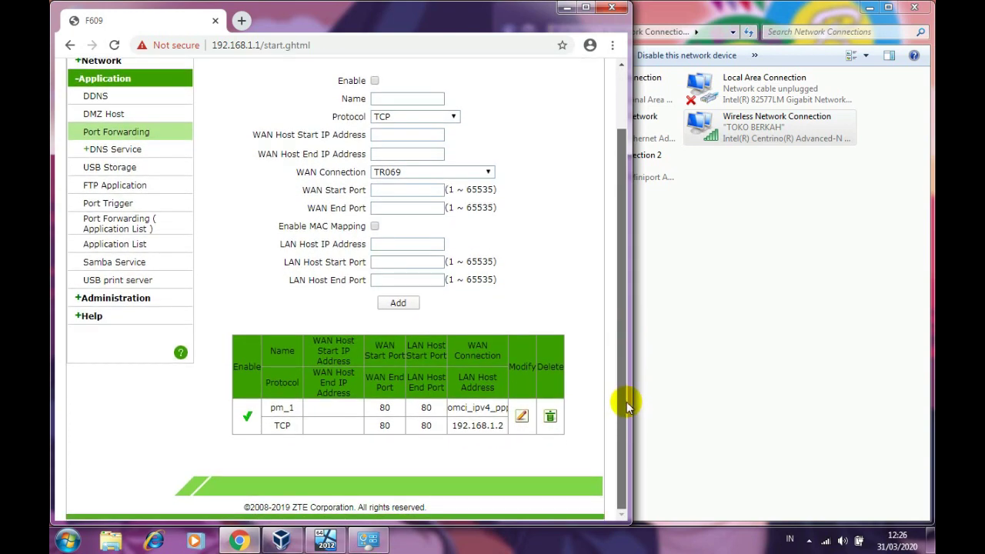
left_click(522, 416)
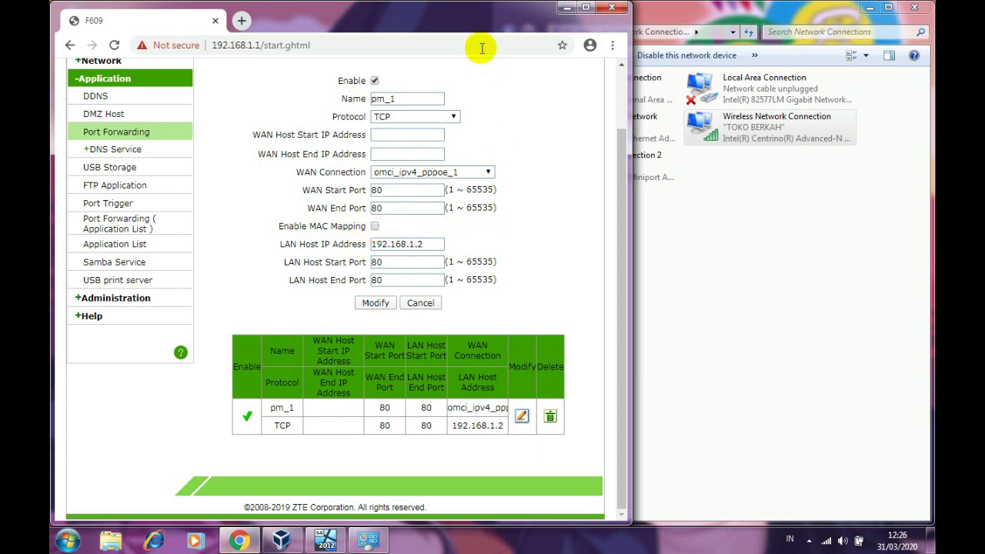
- Place Chrome and Network Connections side by side and check the Wireless Network Connection's IP details against the pm_1 rule
left_click_drag(483, 17, 432, 17)
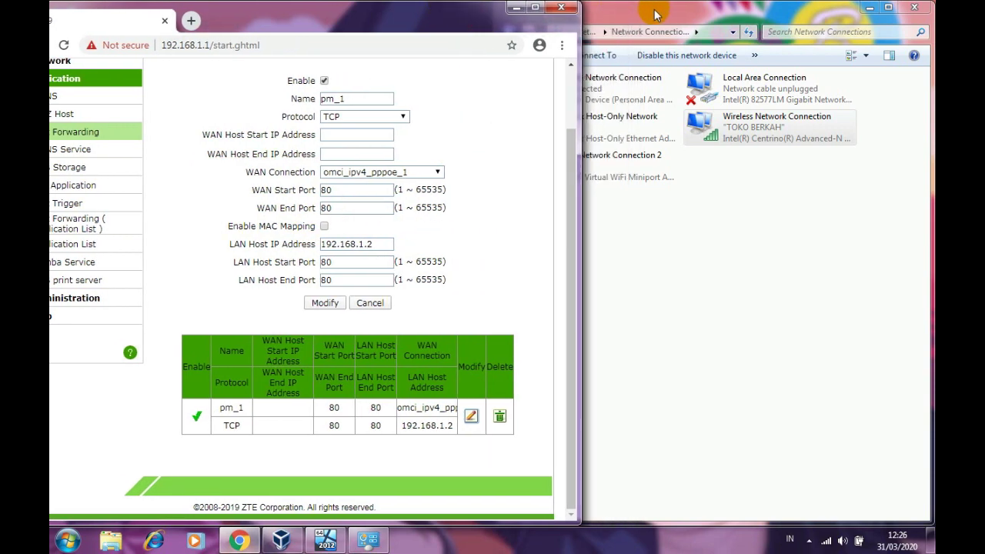
left_click_drag(655, 16, 930, 68)
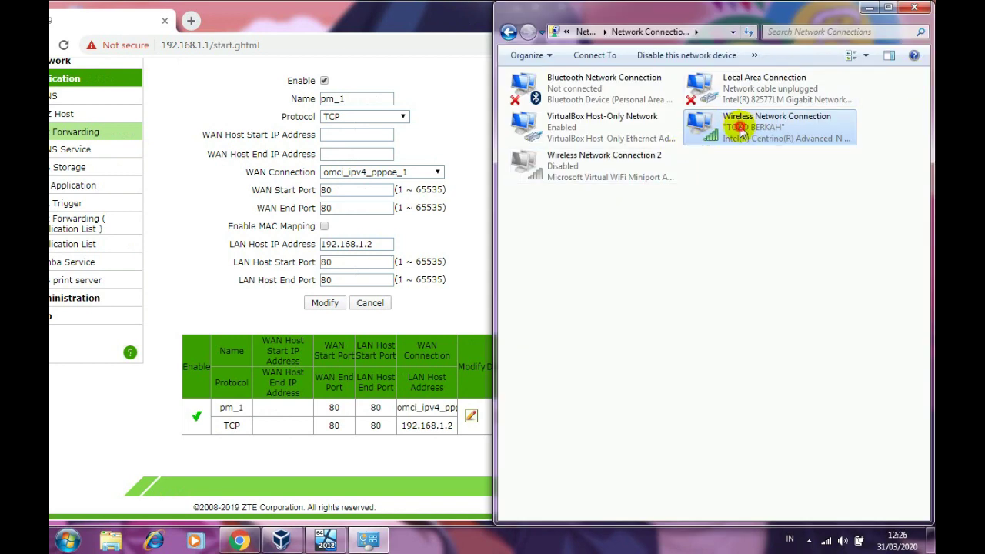
double_click(742, 133)
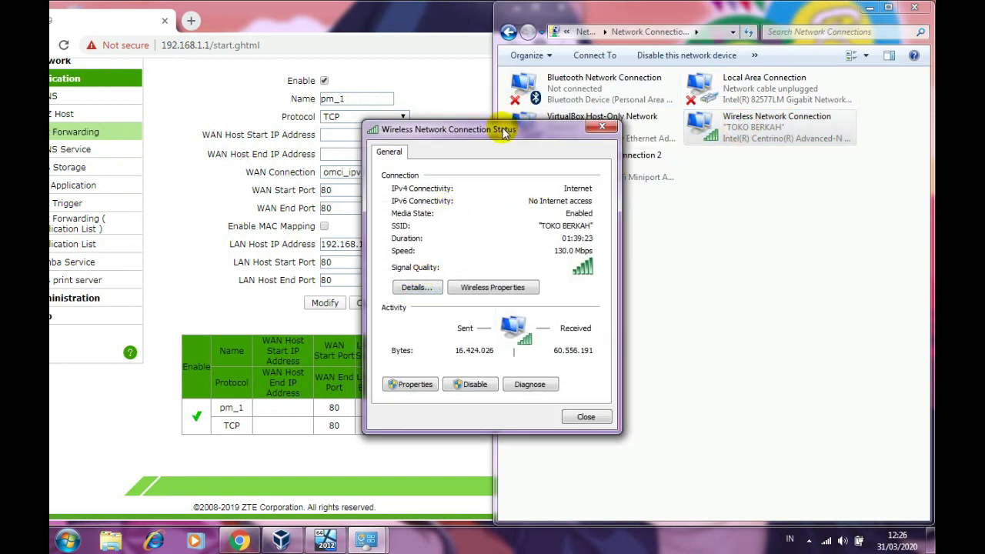
left_click_drag(504, 132, 753, 128)
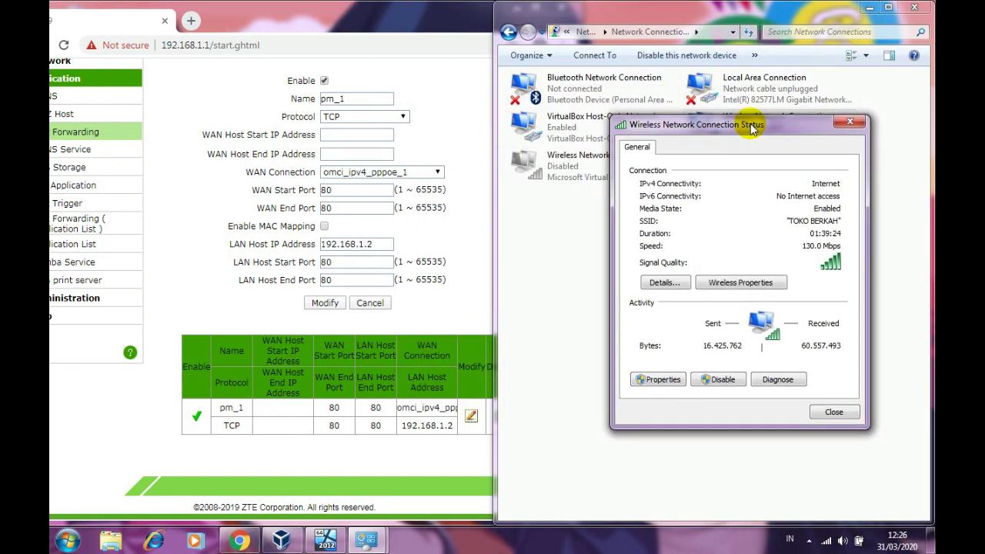
left_click(666, 282)
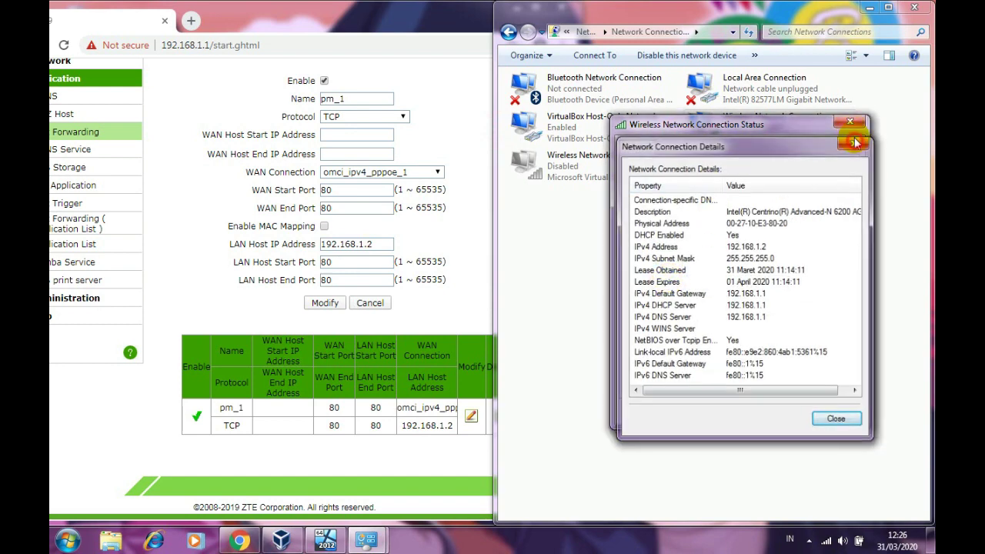
left_click(856, 142)
left_click(851, 121)
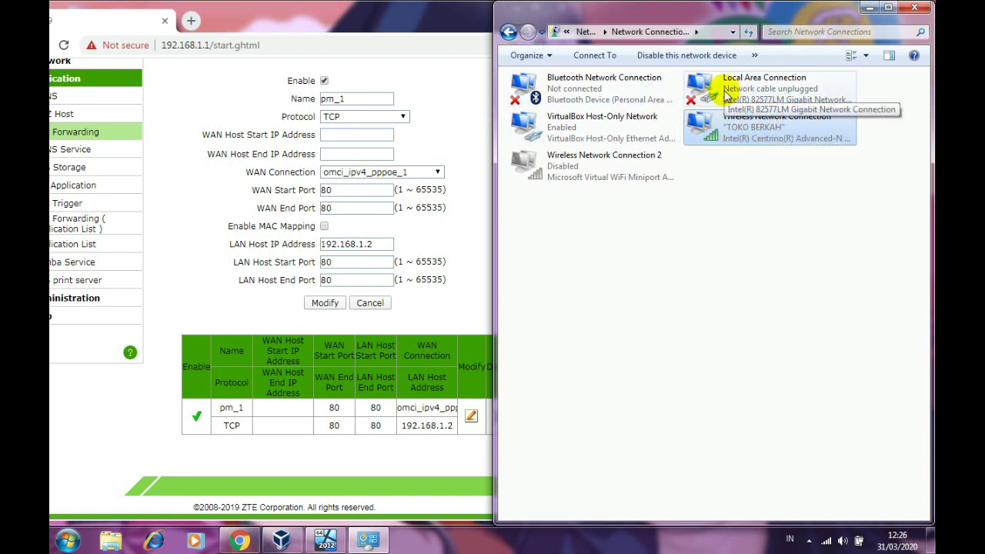
- Look up the Physical Address in the Wireless Network Connection details, keeping the router form in view
double_click(737, 129)
left_click_drag(484, 125, 731, 89)
left_click(750, 267)
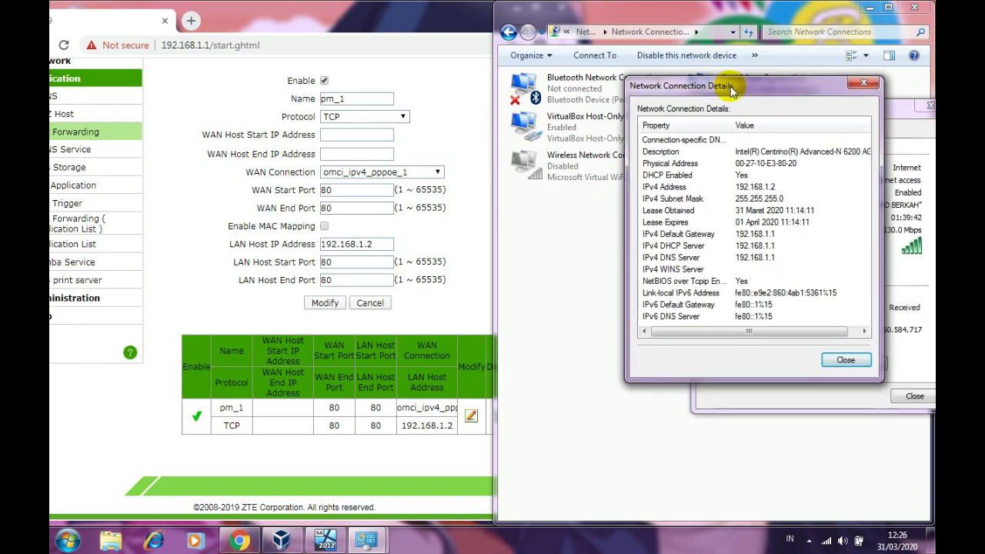
left_click(737, 164)
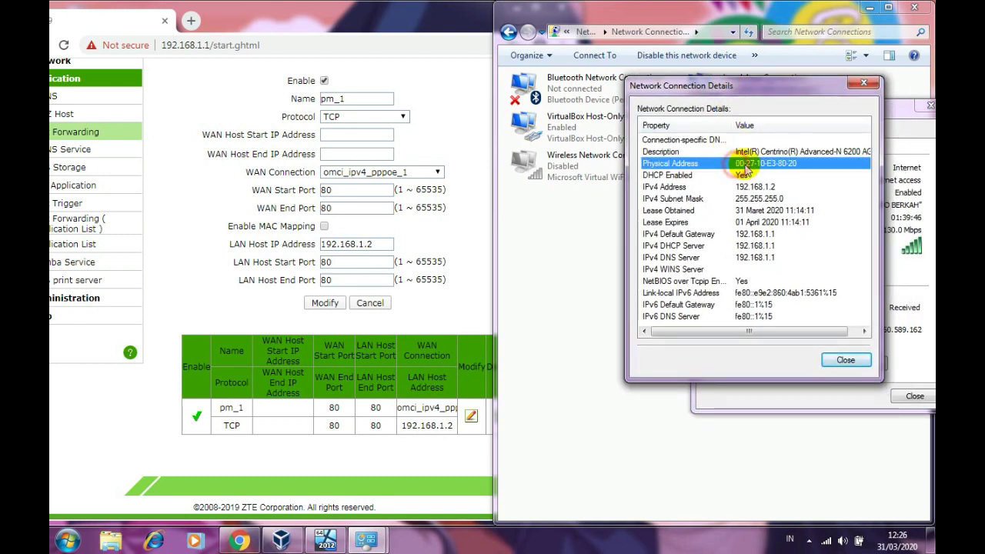
left_click(324, 226)
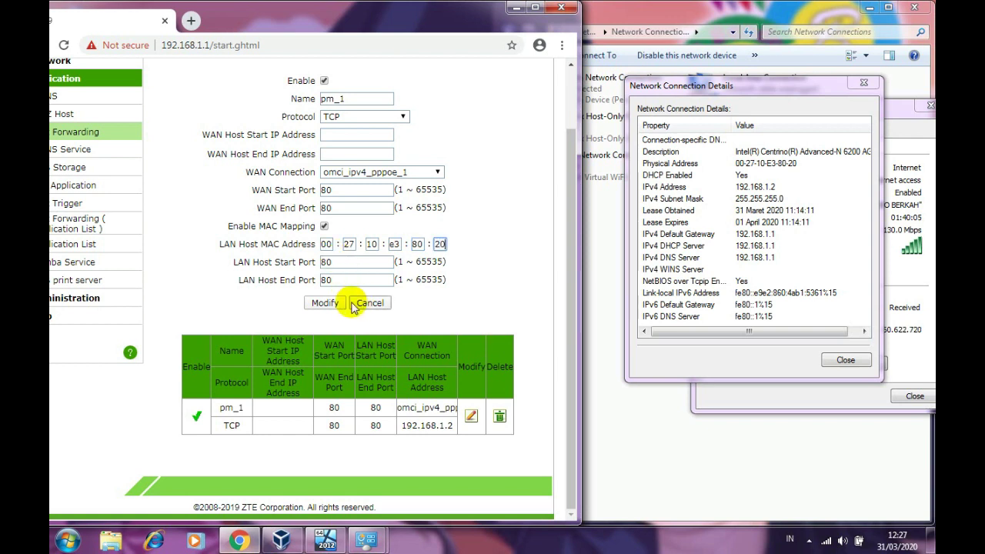
left_click(350, 244)
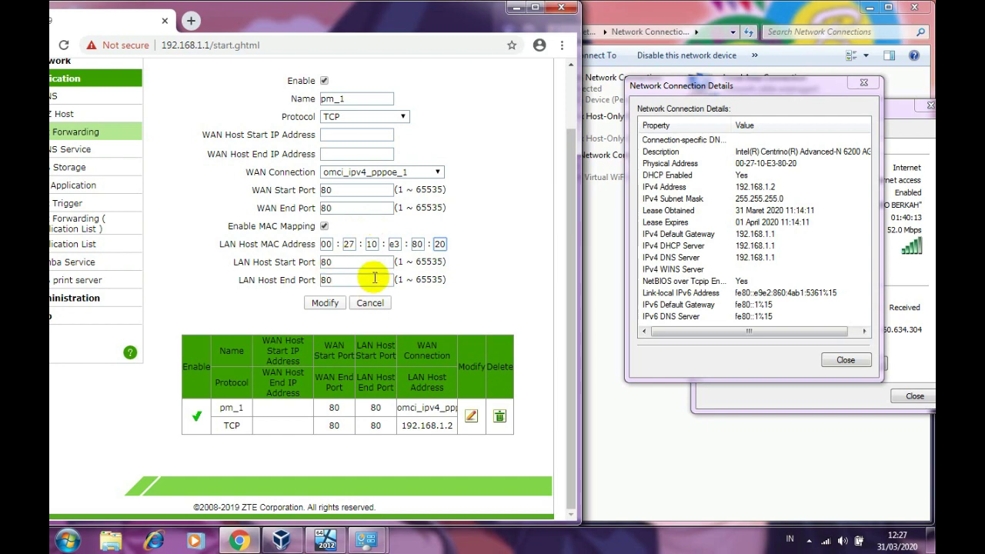
left_click(330, 305)
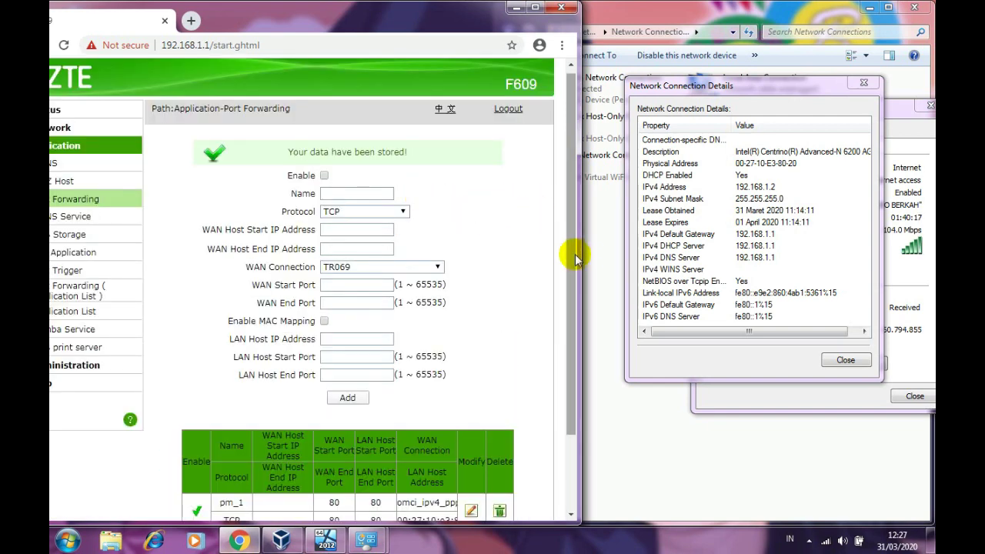
left_click_drag(575, 254, 561, 220)
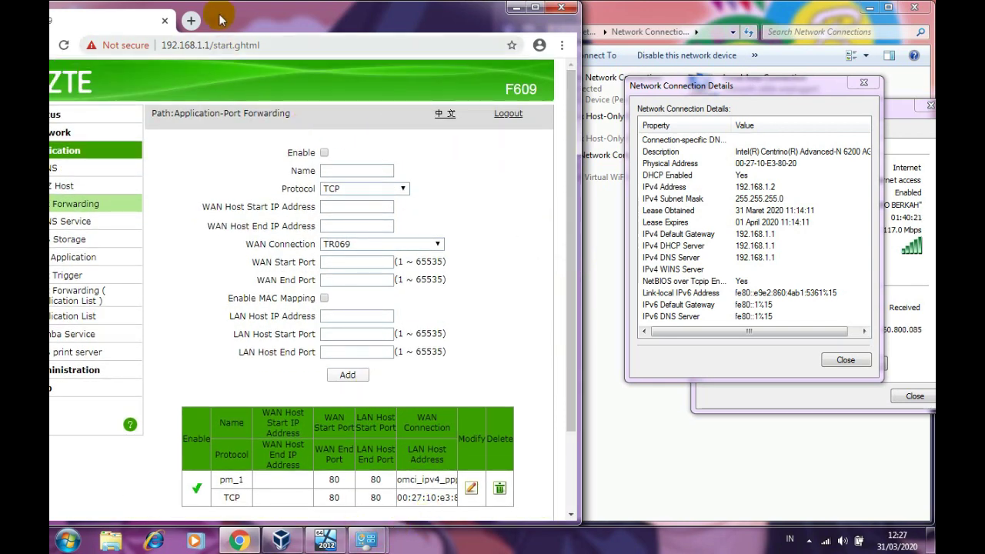
- Open a blank browser tab ahead of the router page, and arrange Chrome beside the wireless status window with the connection details closed
left_click(190, 21)
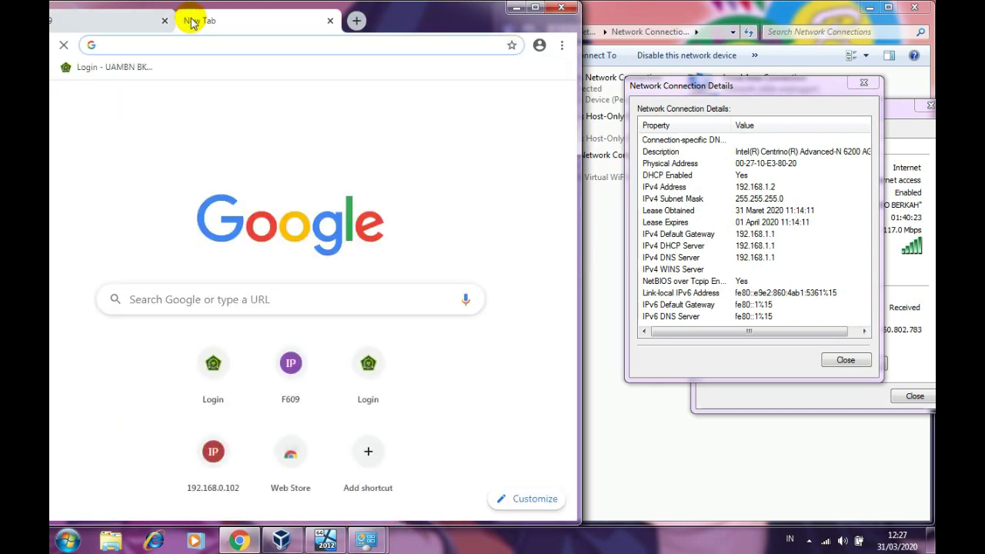
left_click(864, 83)
left_click(108, 20)
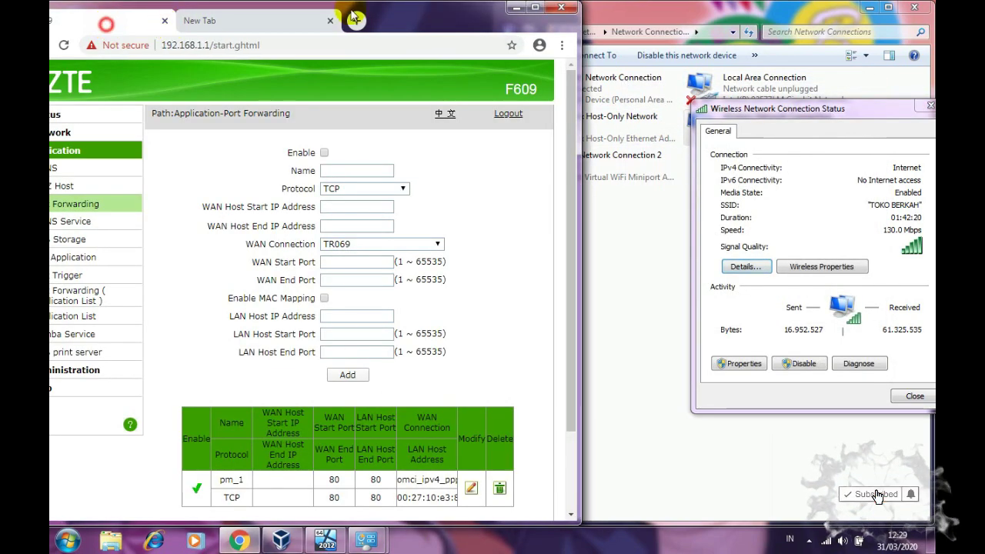
left_click_drag(231, 21, 408, 16)
left_click_drag(480, 27, 630, 25)
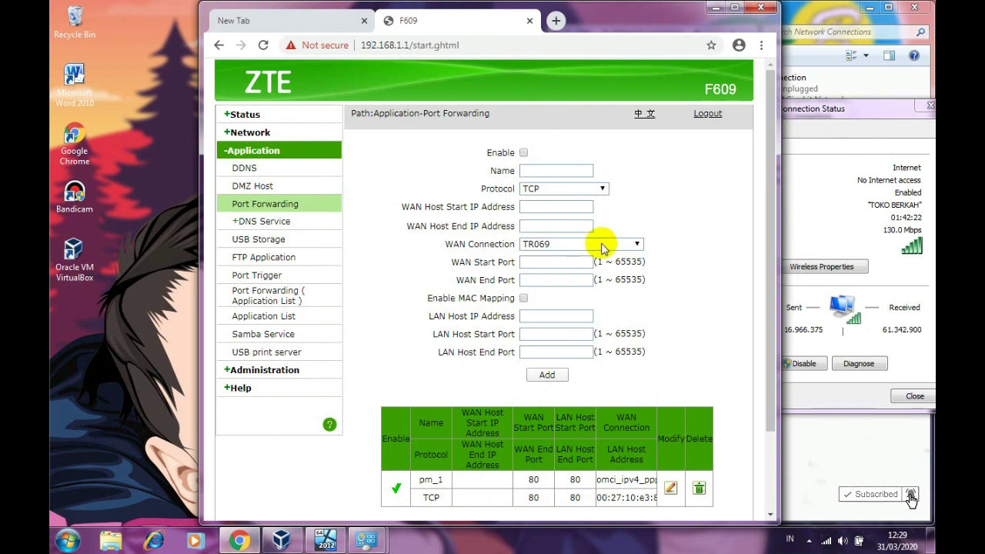
scroll(778, 323, "down", 3)
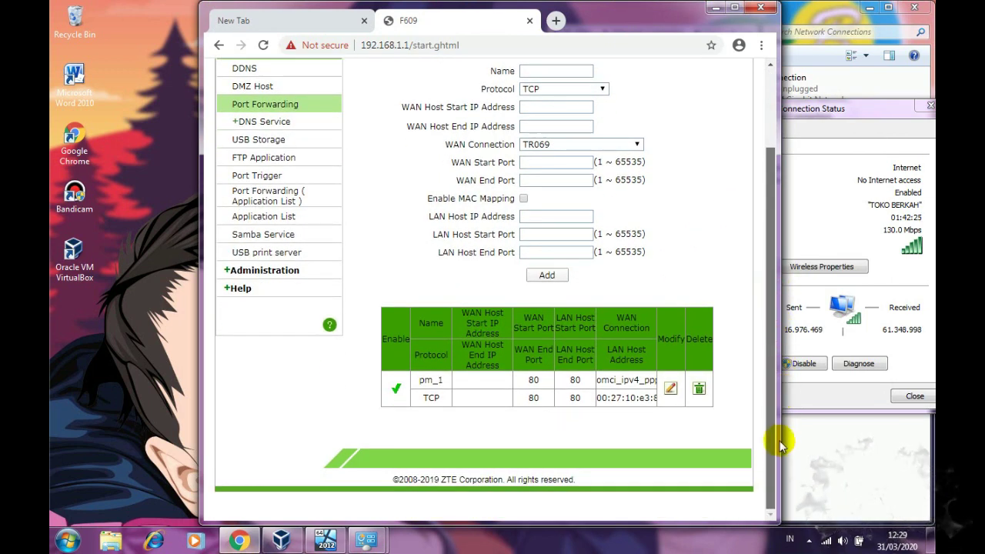
scroll(762, 308, "up", 3)
left_click_drag(660, 10, 569, 10)
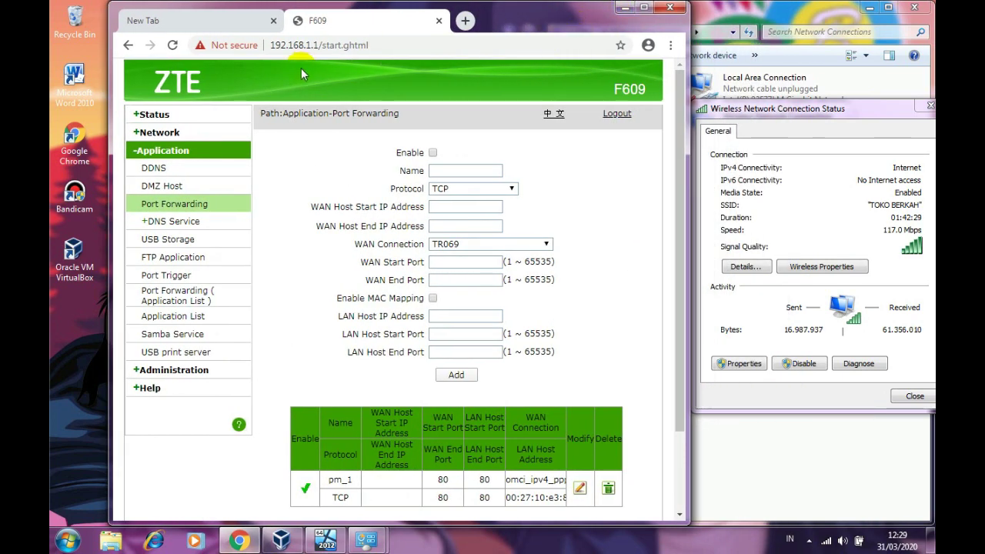
- Reboot the ZTE router from its System Management page and confirm the restart
left_click(218, 22)
left_click(312, 27)
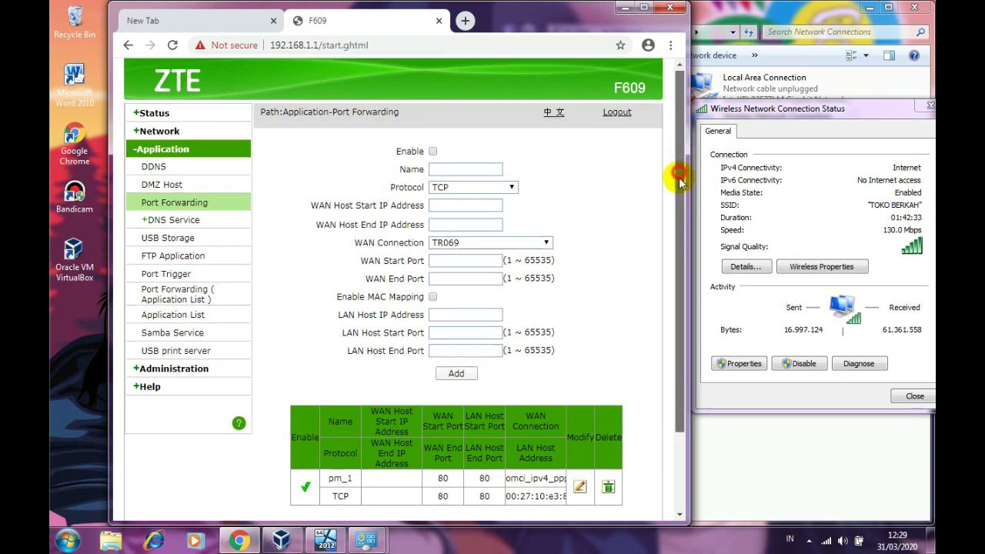
left_click_drag(681, 165, 689, 302)
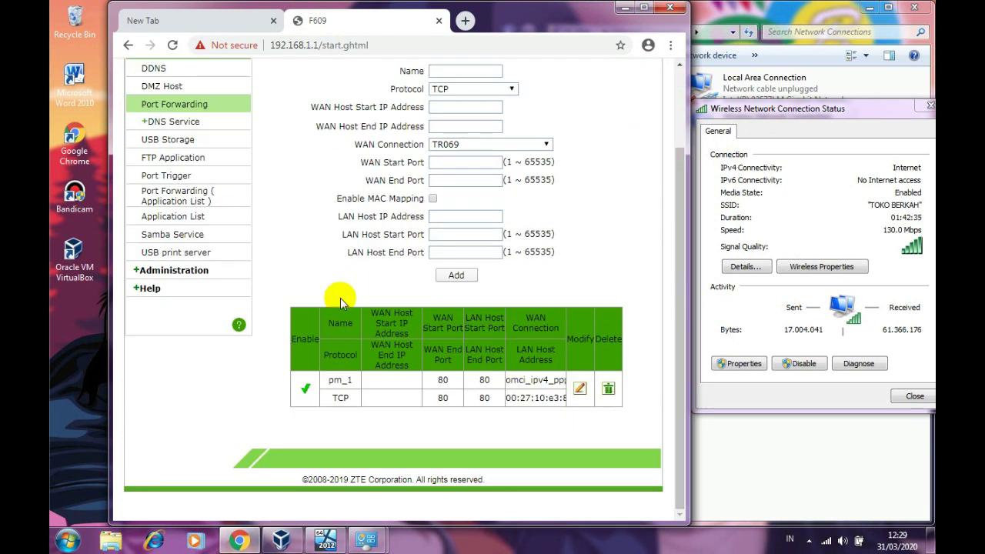
left_click(174, 270)
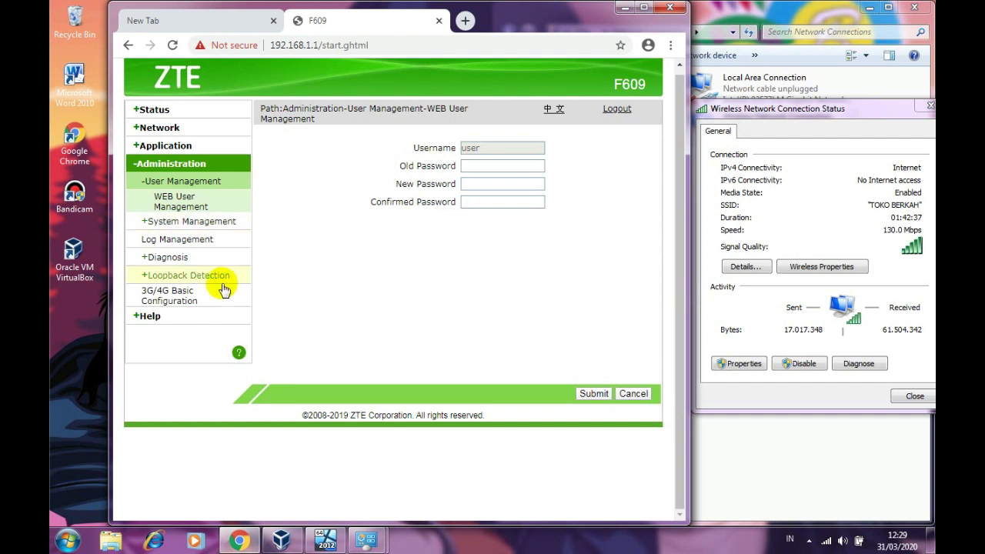
left_click(207, 224)
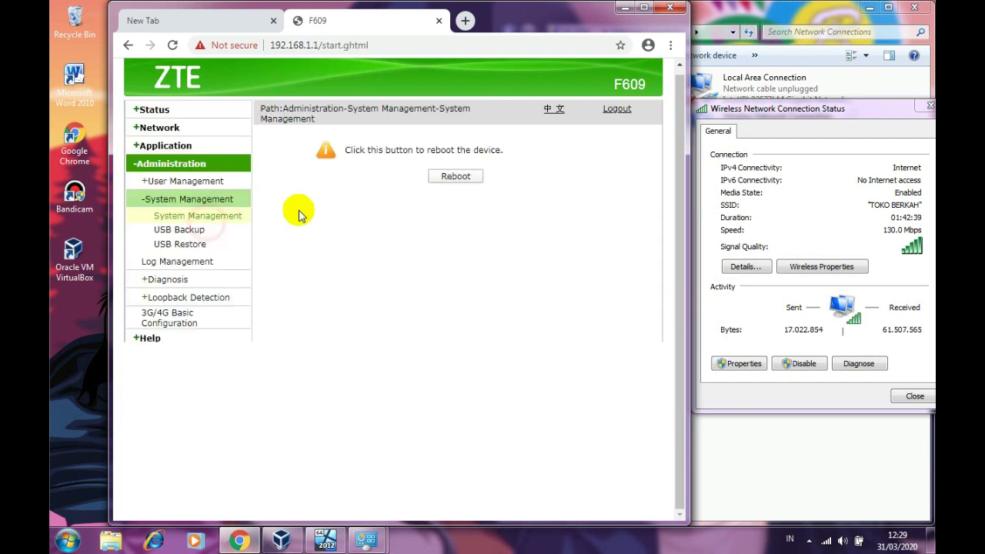
left_click(455, 177)
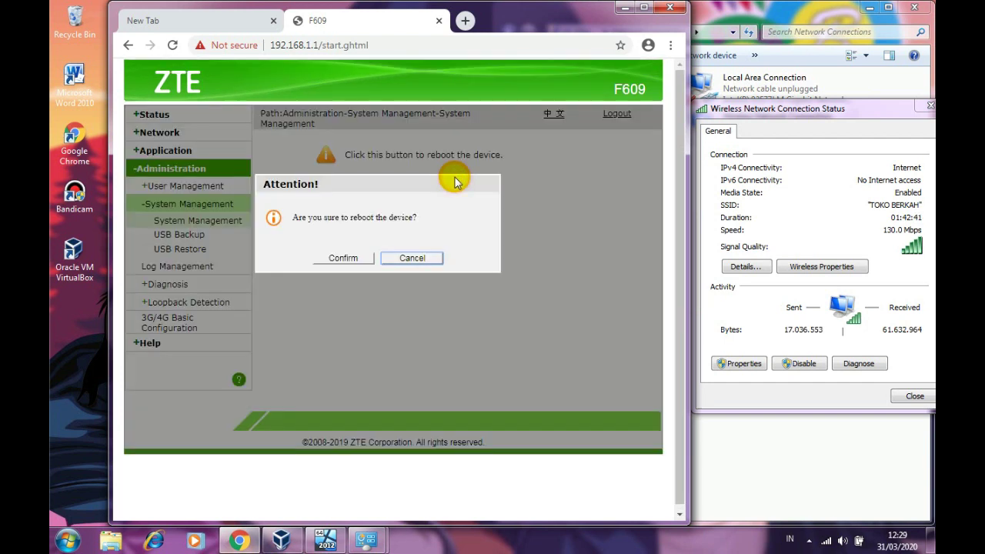
left_click(333, 262)
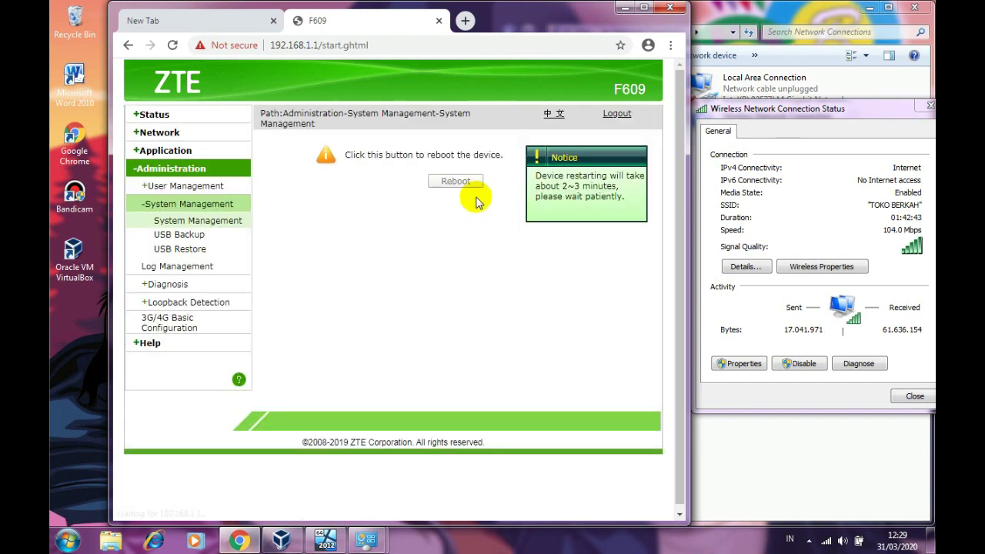
left_click(216, 21)
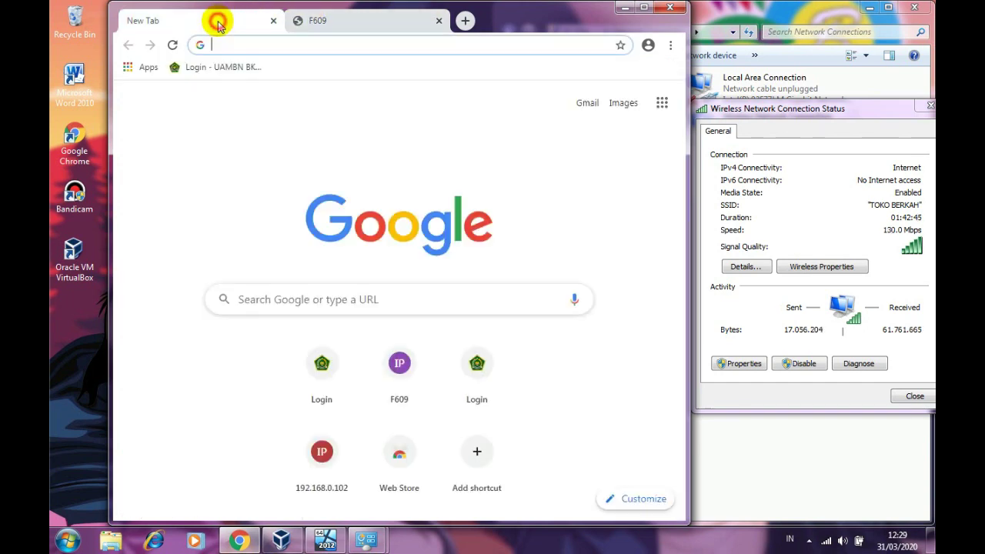
left_click(347, 20)
left_click(219, 26)
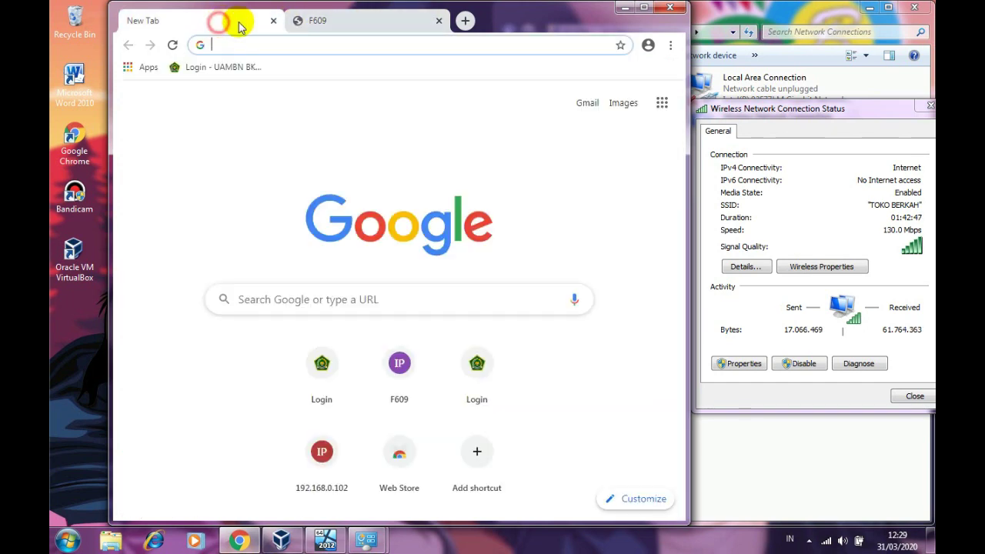
left_click(327, 19)
left_click(210, 28)
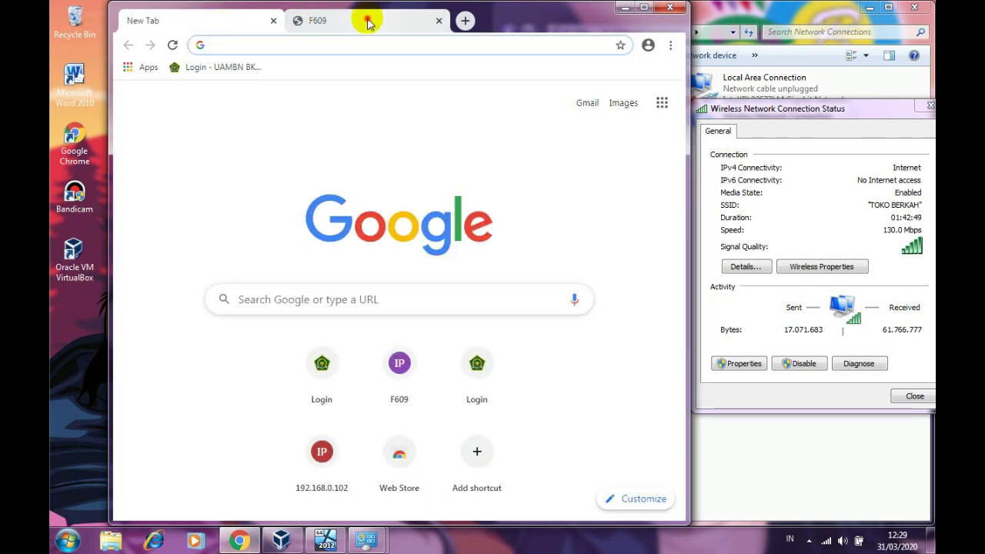
left_click(369, 19)
left_click(238, 30)
left_click(336, 18)
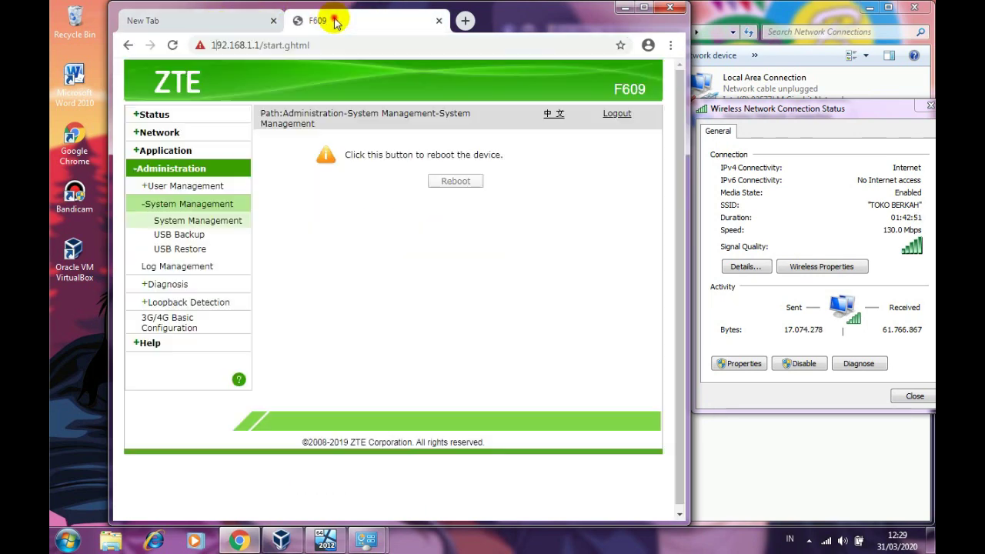
left_click(214, 30)
left_click(315, 18)
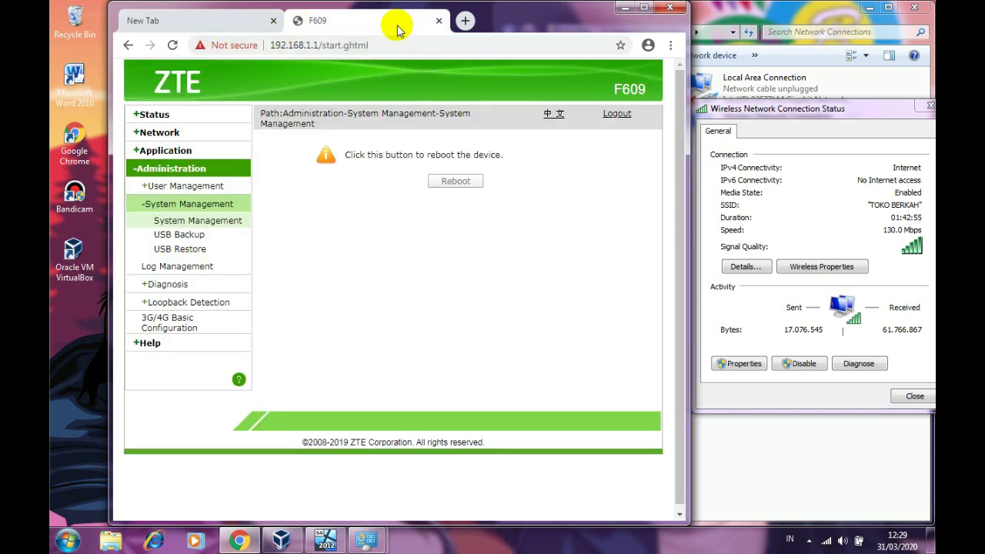
left_click(221, 24)
left_click(336, 18)
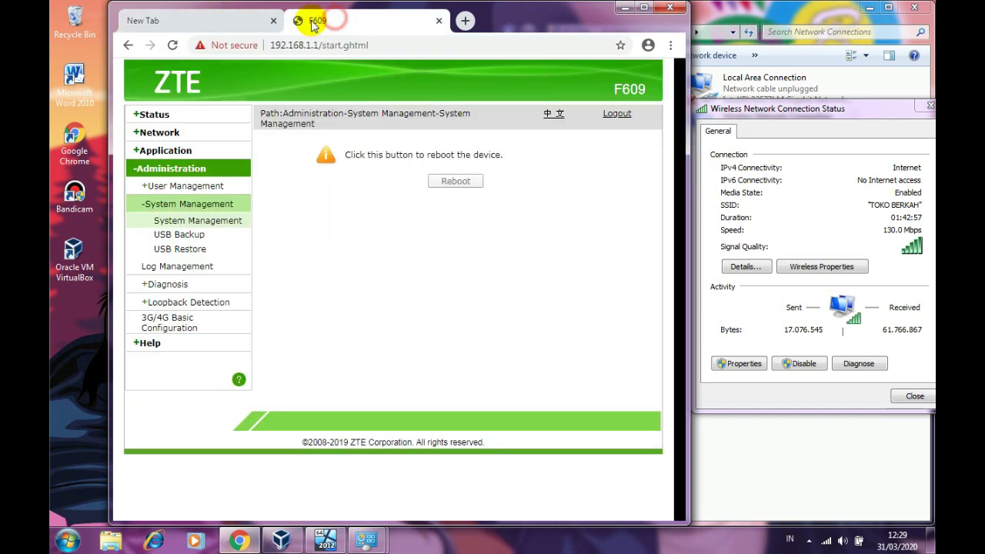
left_click(220, 24)
left_click(319, 20)
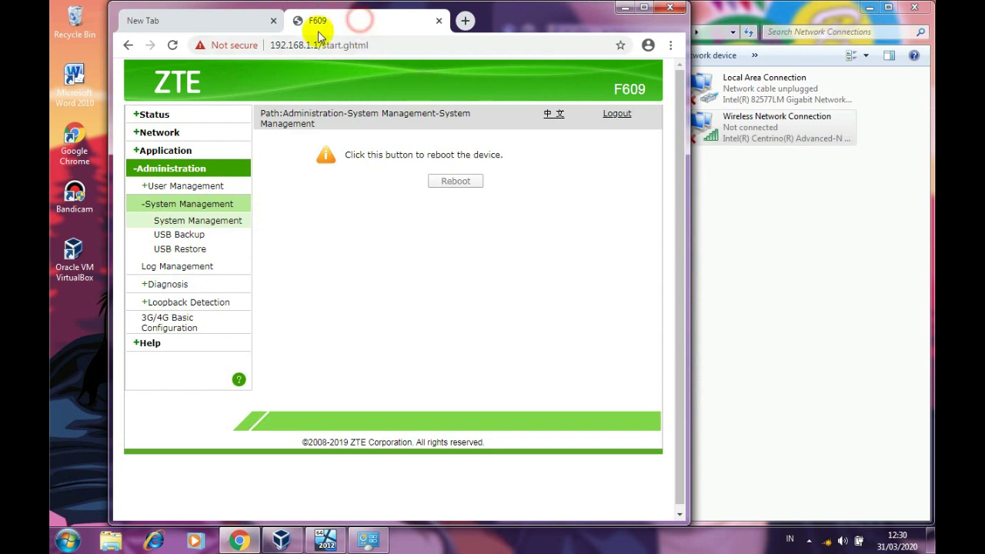
left_click(203, 24)
left_click(324, 21)
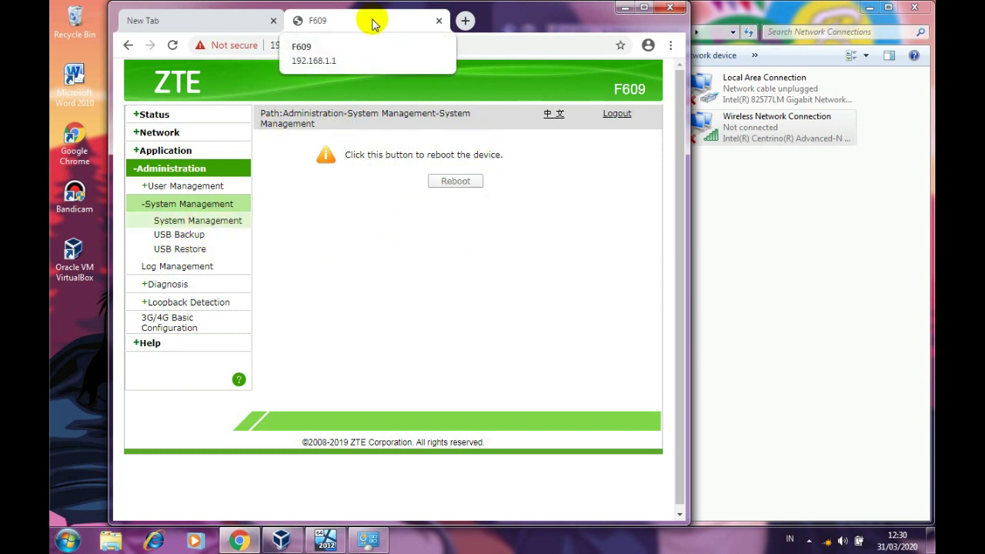
left_click(190, 23)
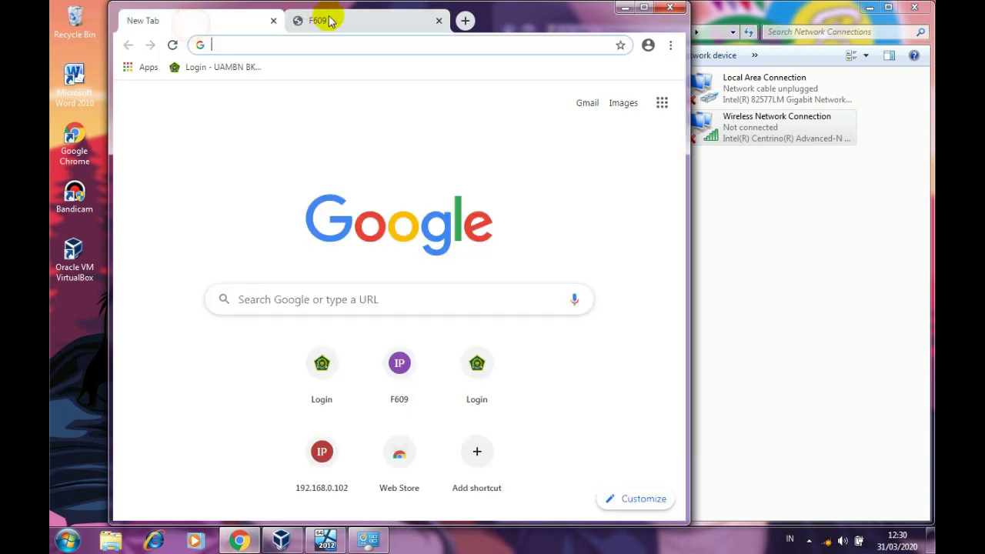
left_click(343, 26)
- Clear the Chrome and Network Connections windows from the desktop and bring up the running USBN virtual machine
left_click(559, 29)
left_click(630, 10)
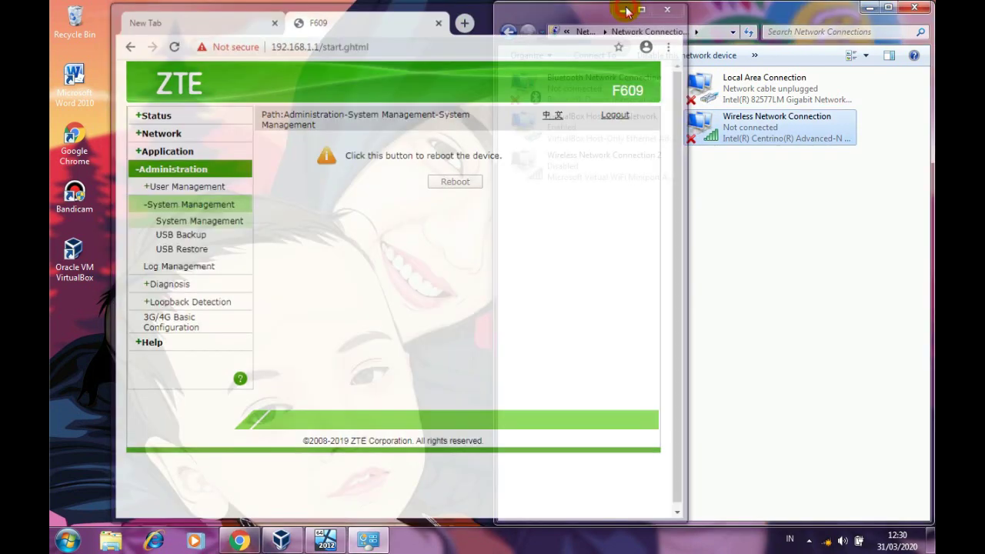
left_click(914, 7)
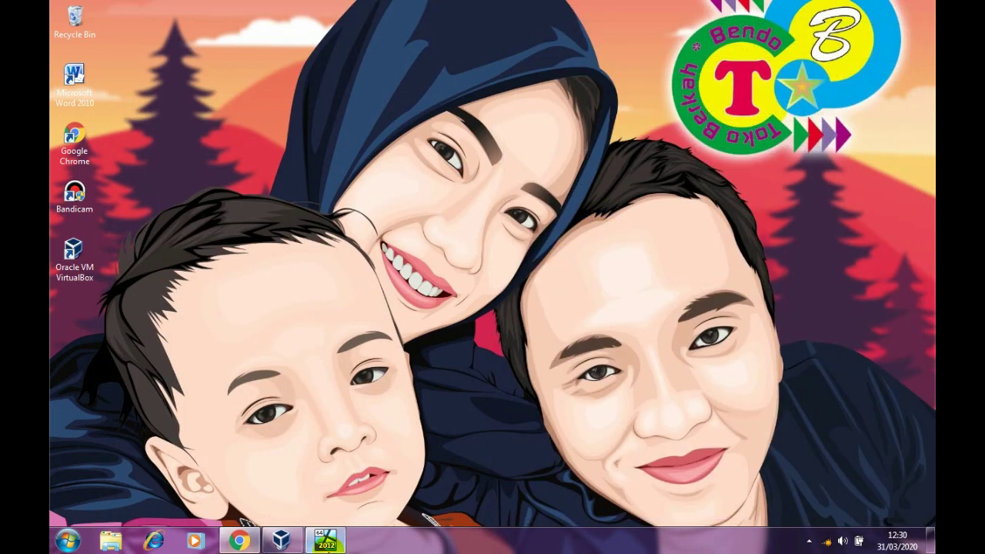
left_click(325, 540)
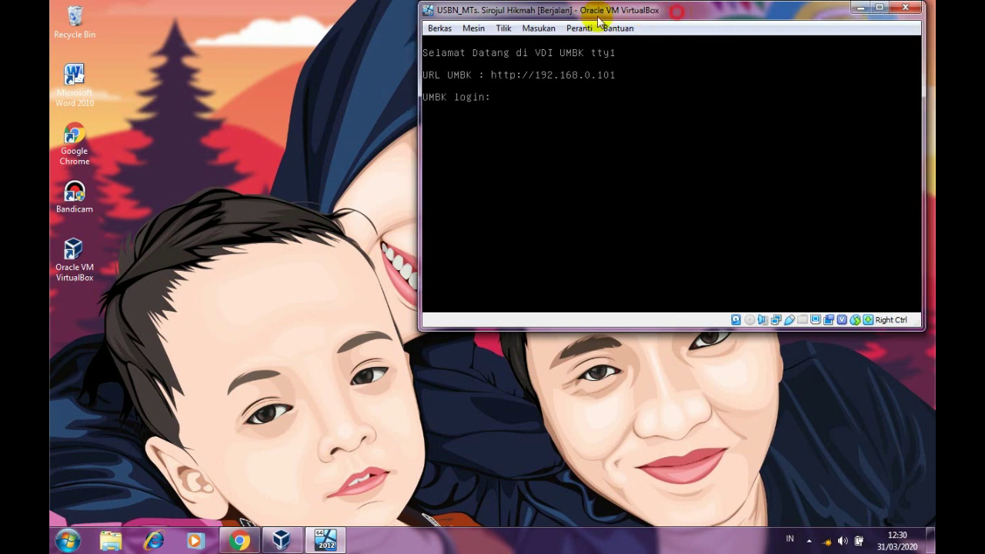
- Power off the running USBN virtual machine and close the VirtualBox Manager window
left_click(757, 11)
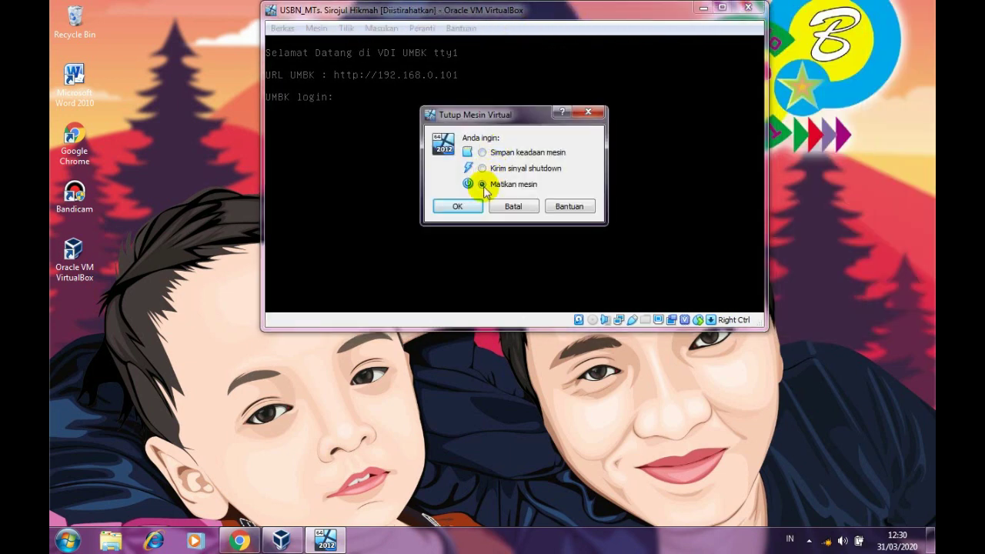
left_click(460, 204)
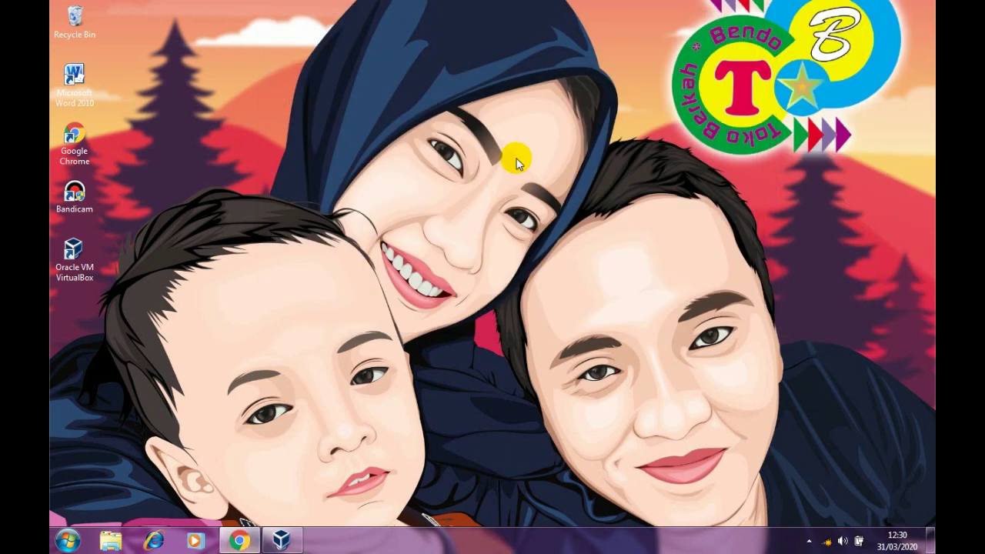
left_click(281, 541)
left_click(916, 6)
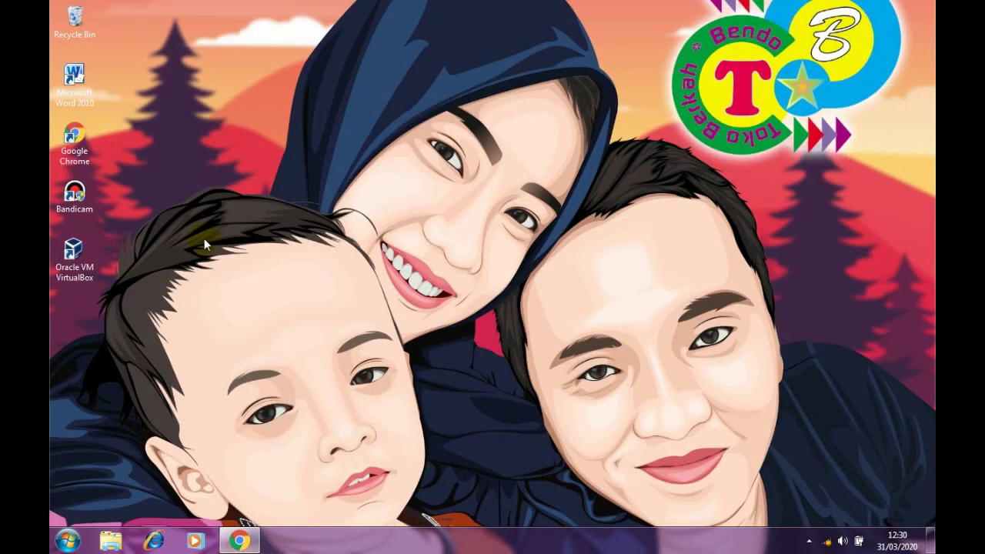
- Reopen VirtualBox Manager, start the USBN virtual machine again and clear the windows from the desktop
double_click(86, 256)
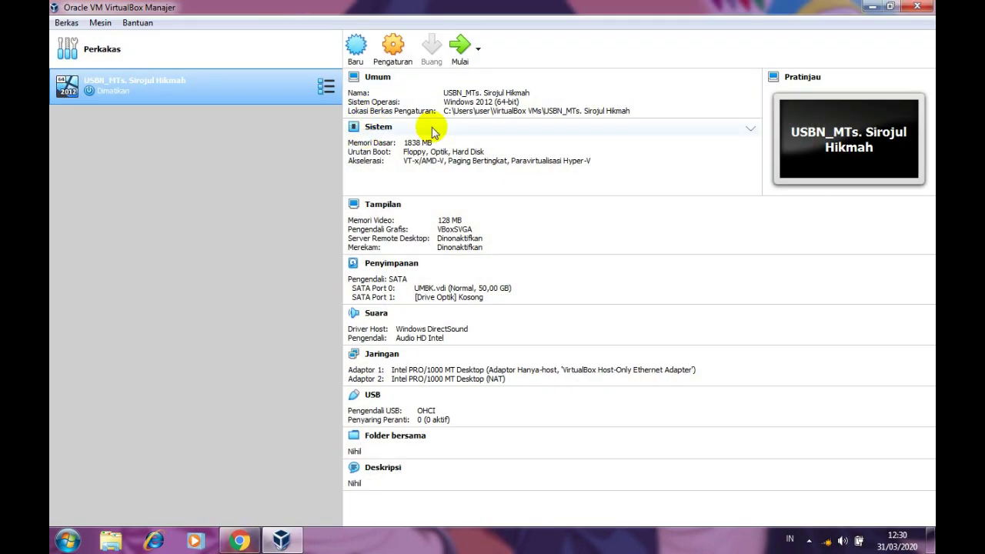
left_click(916, 6)
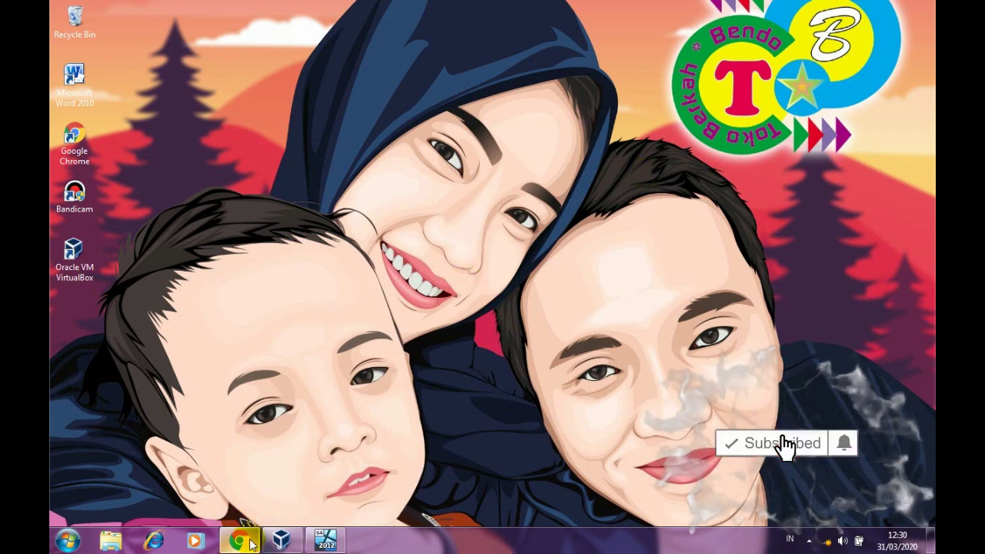
- Switch to Chrome and open ipsaya.com to look up the connection's public IP address
mouse_move(252, 544)
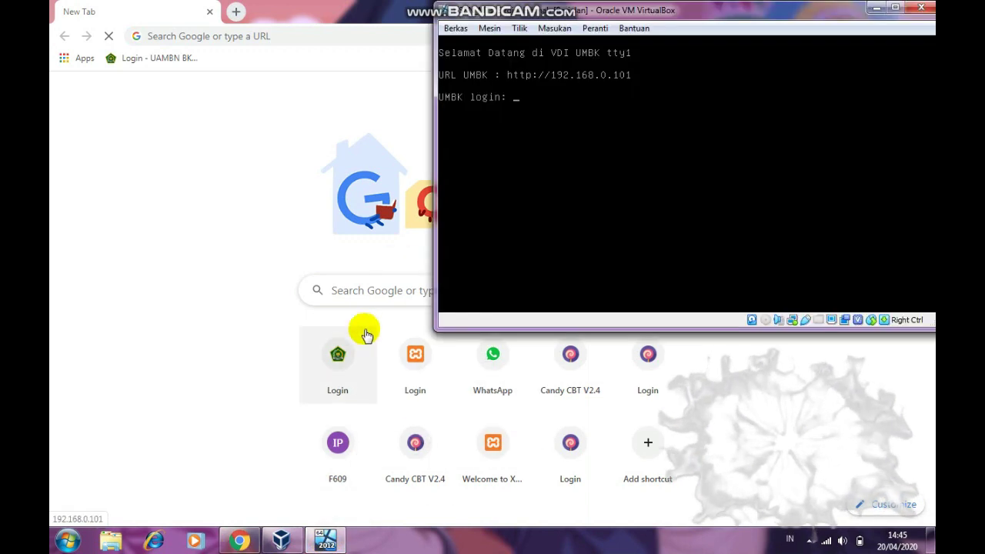
left_click(267, 35)
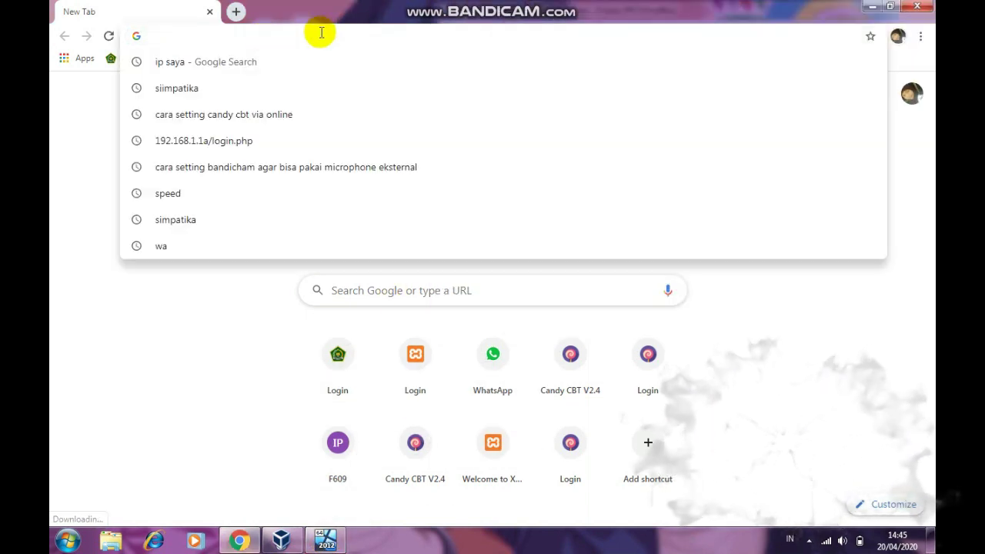
type("ip")
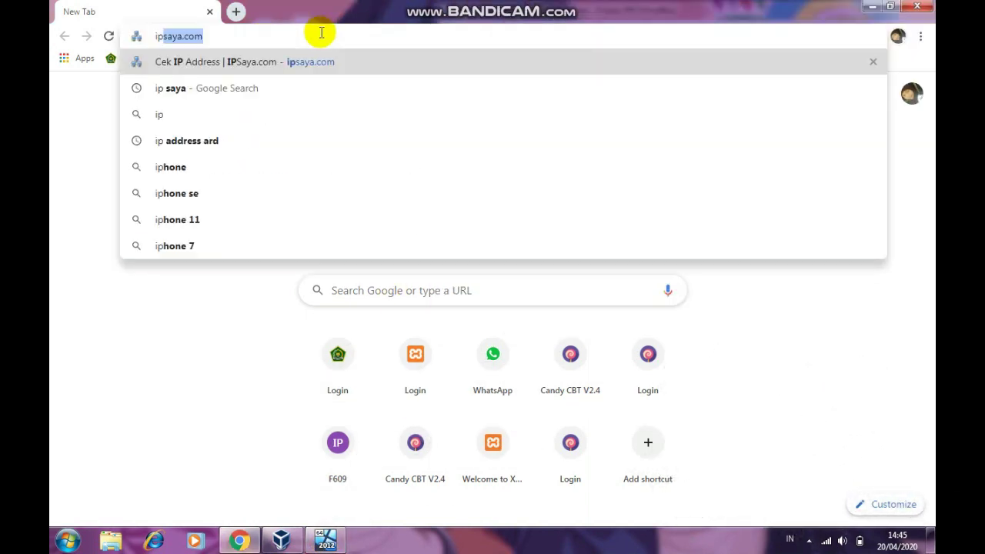
type("sa")
key("Return")
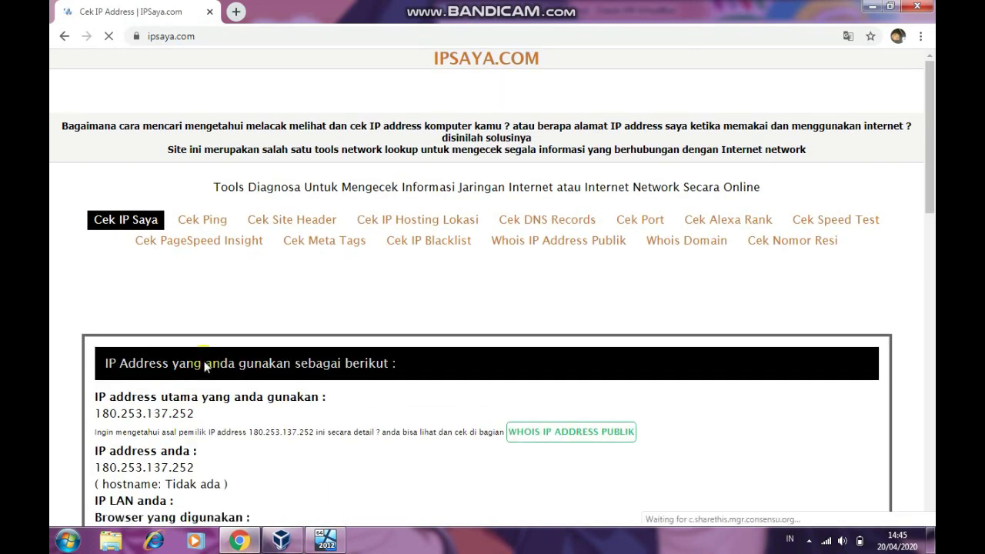
- Copy the main IP address from the IPSaya page and load it in a new browser tab
mouse_move(96, 415)
left_mouse_down()
mouse_move(195, 412)
mouse_move(93, 416)
left_mouse_up()
left_click(190, 412)
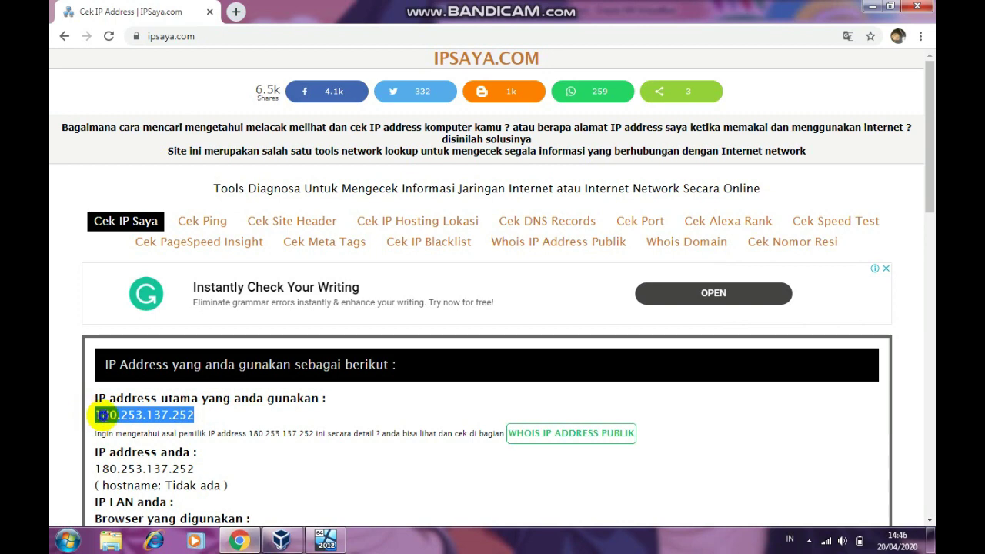
right_click(102, 415)
left_click(127, 429)
left_click(236, 12)
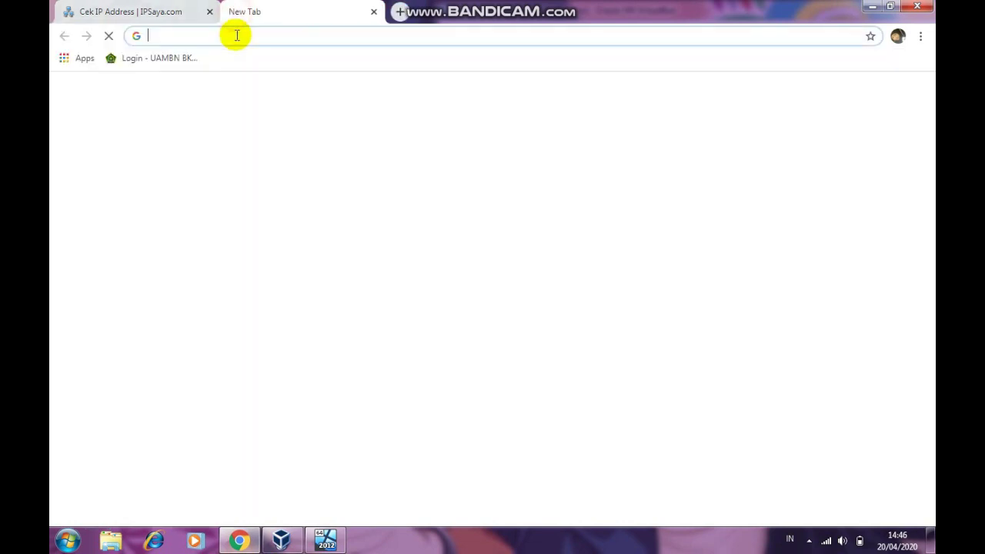
left_click(237, 36)
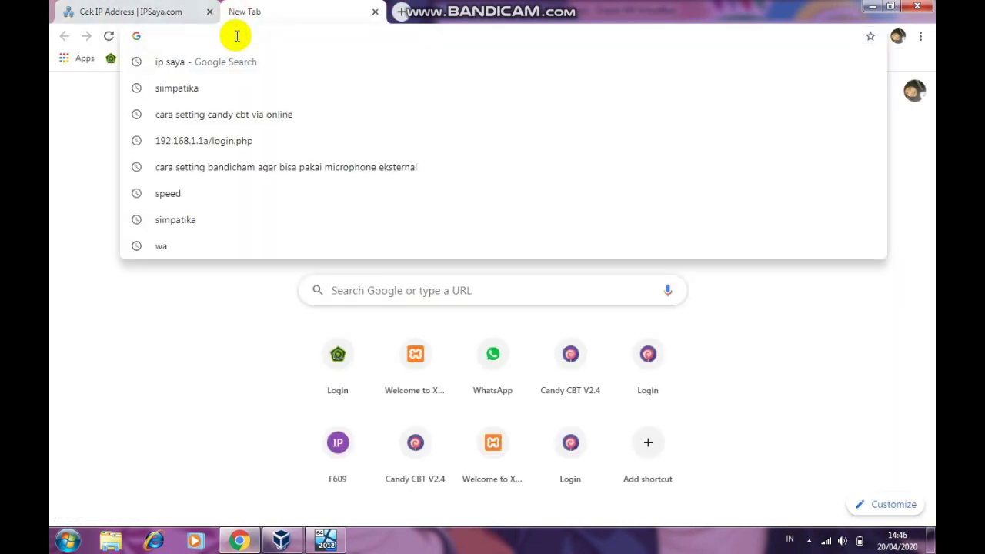
key("ctrl+v")
key("Return")
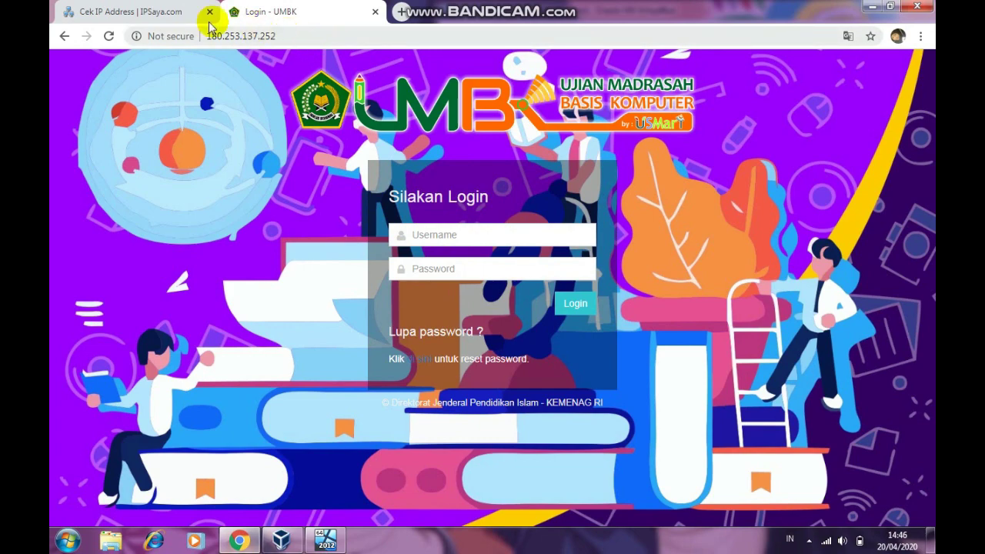
- Compare the main IP address on the IPSaya page with the address of the UMBK login tab
left_click(165, 11)
left_click(259, 11)
left_click(164, 17)
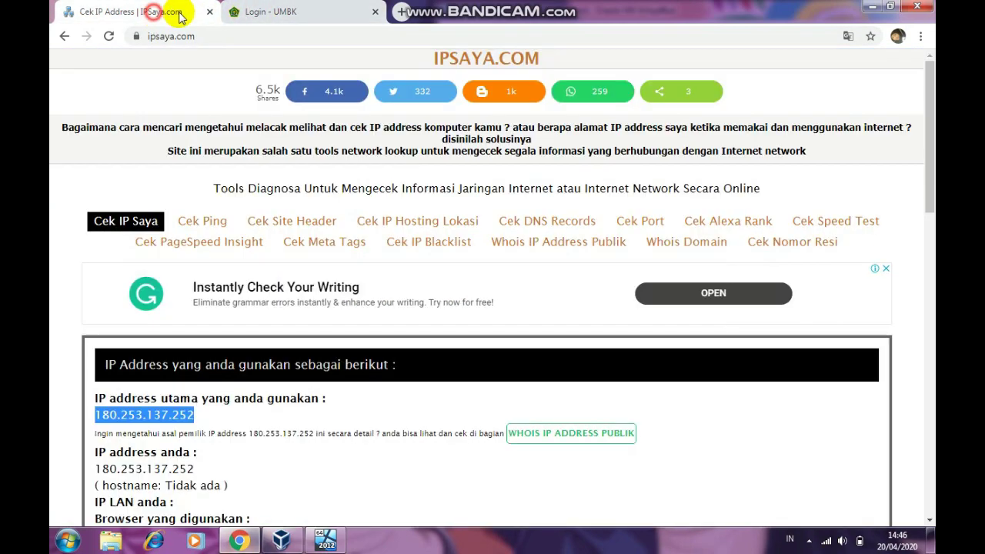
left_click(264, 11)
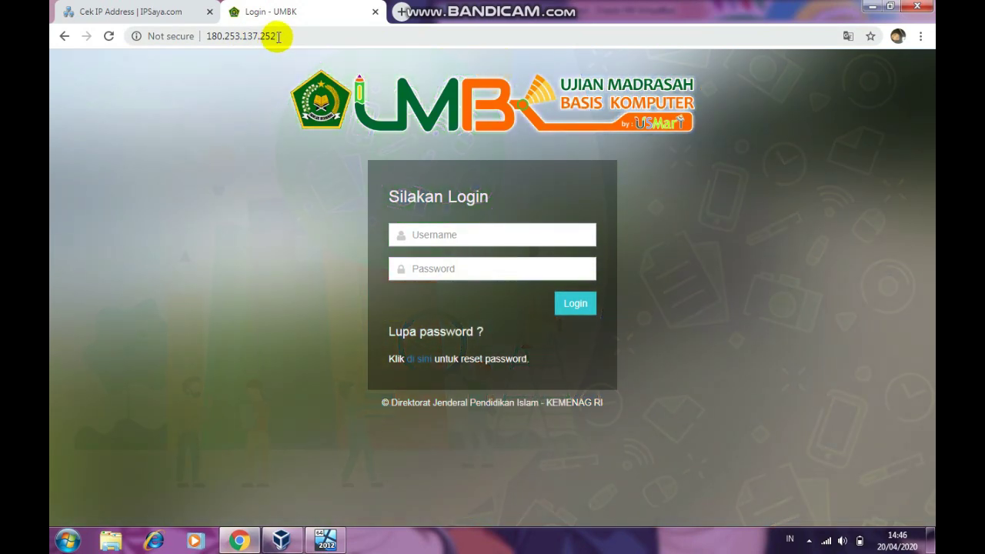
left_click(238, 35)
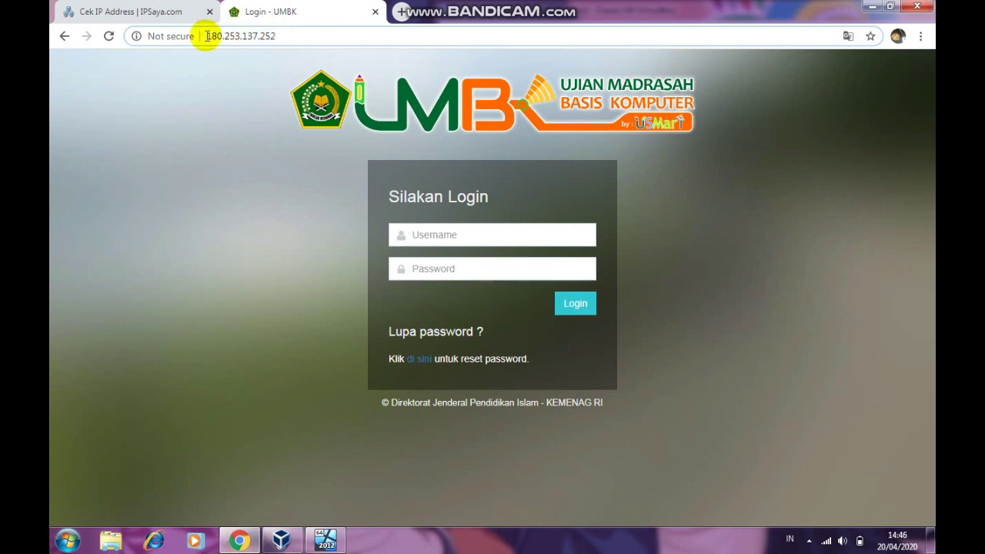
left_click_drag(207, 36, 229, 36)
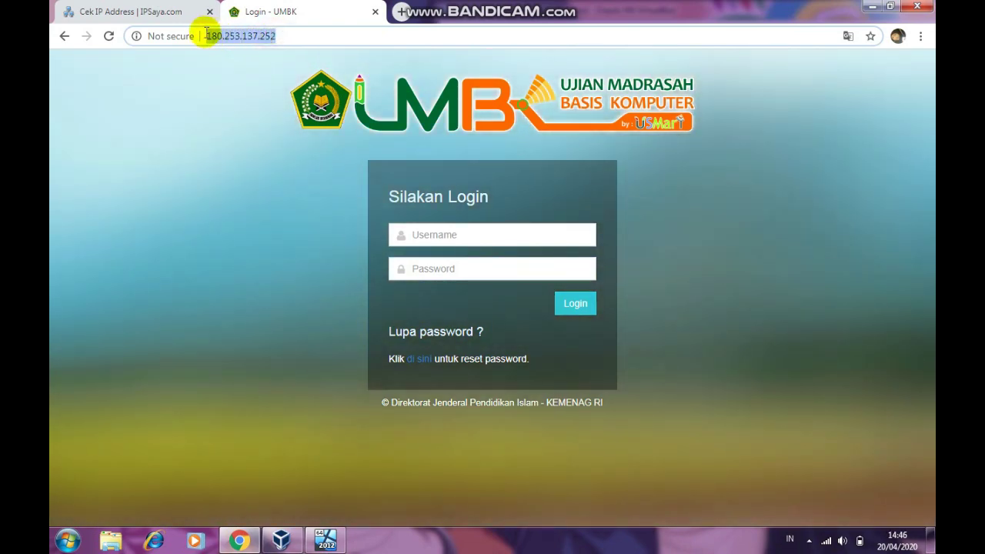
- Open the exam server's local address 192.168.0.101 in a new browser tab
left_click(396, 15)
type("1")
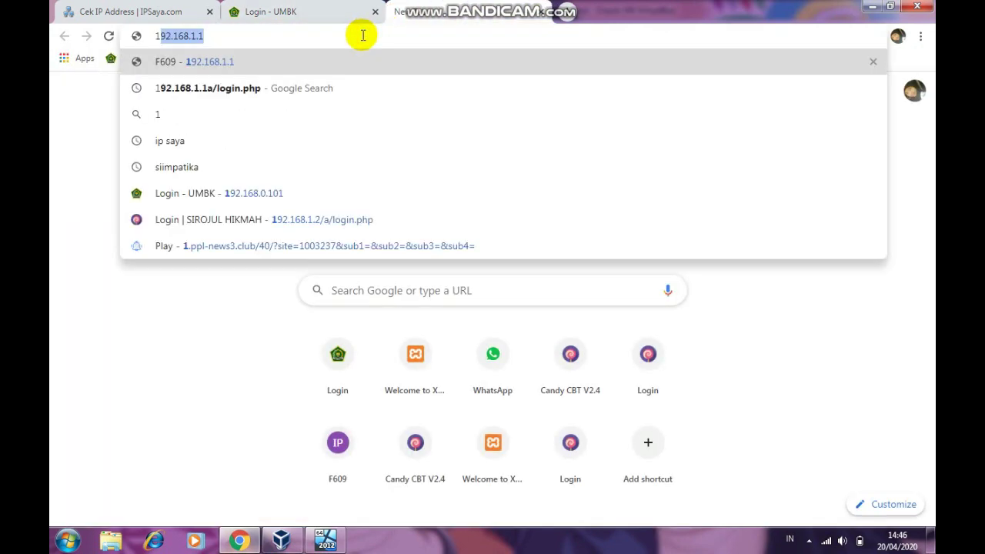
type("92.")
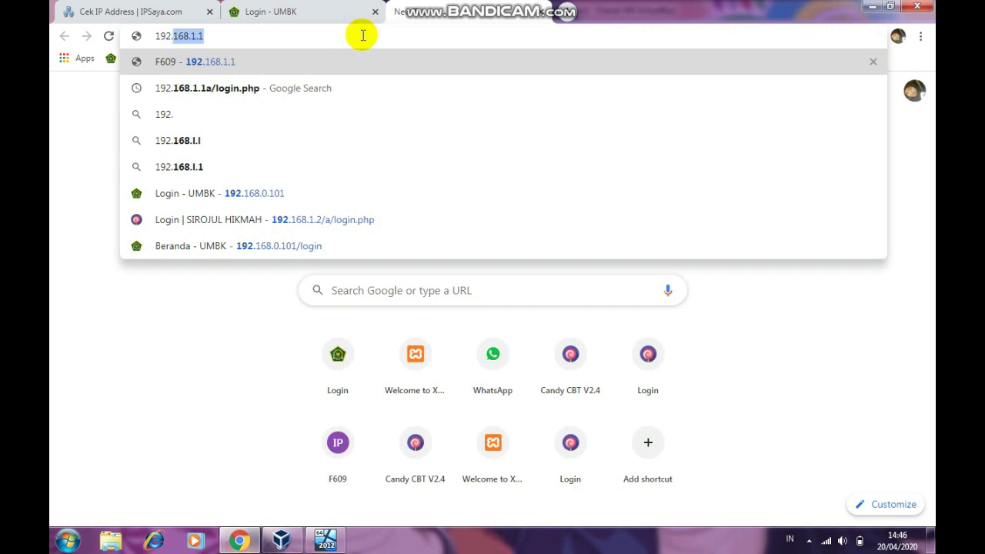
type("168.")
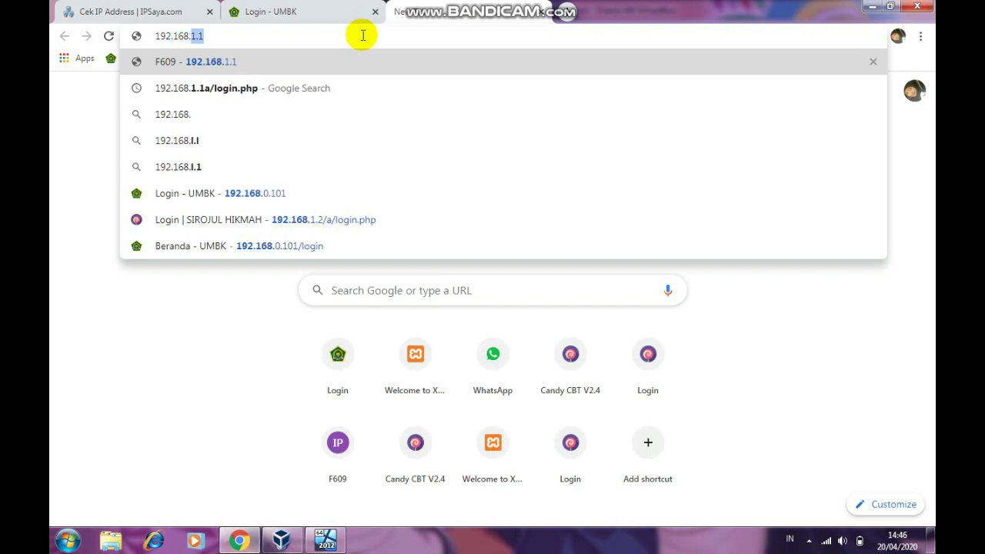
type("0.101")
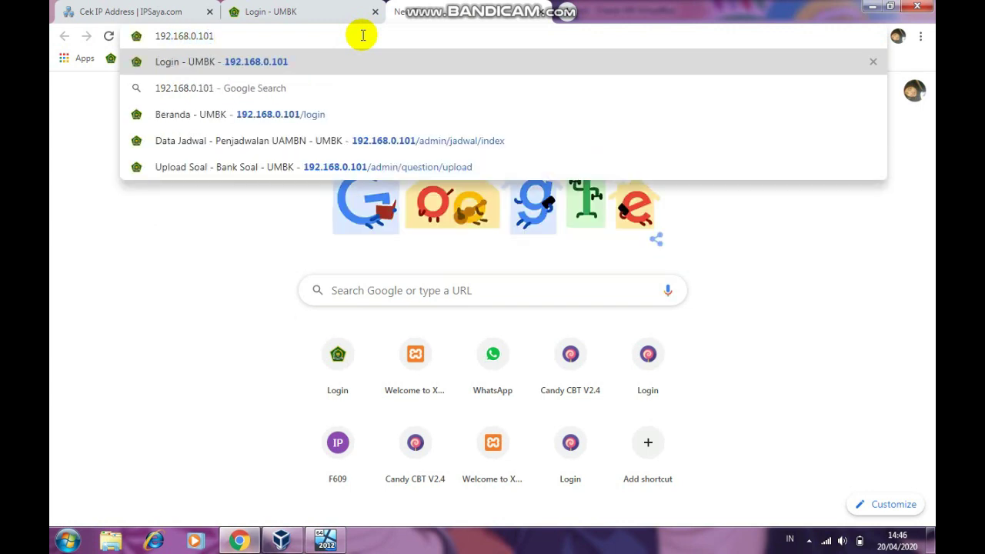
key("Return")
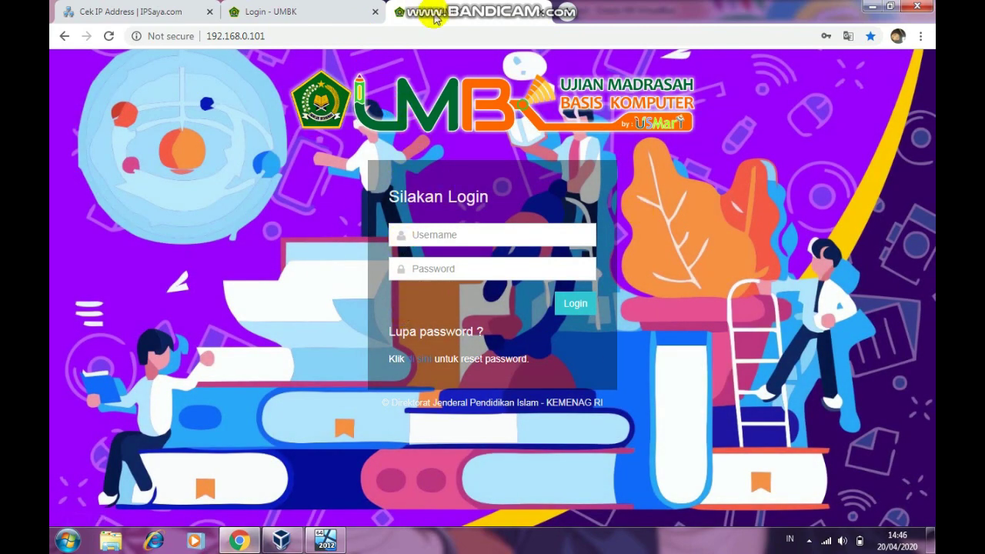
- Return to the UMBK login tab opened through the public IP and reload that address with :80 appended
left_click(299, 17)
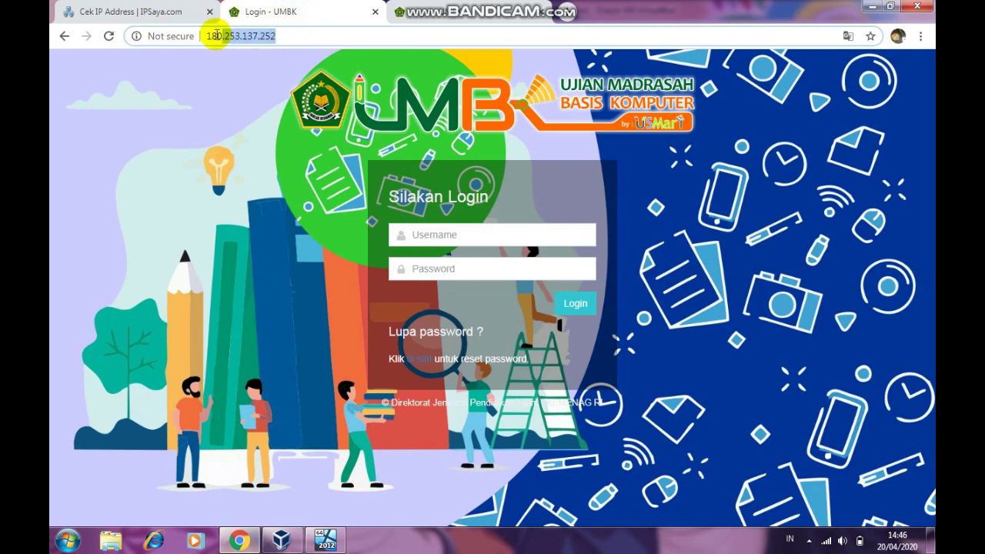
left_click(271, 36)
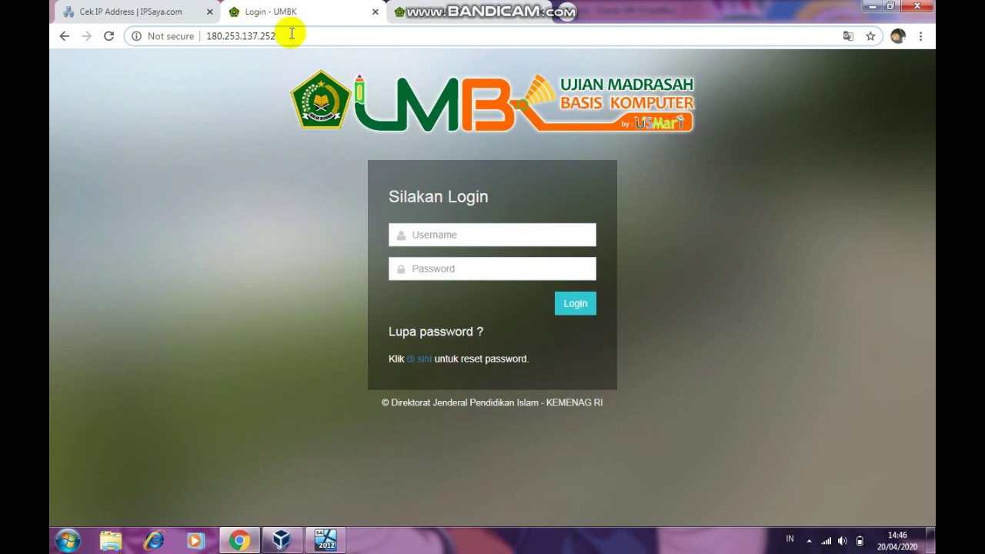
left_click_drag(285, 34, 203, 30)
left_click(297, 33)
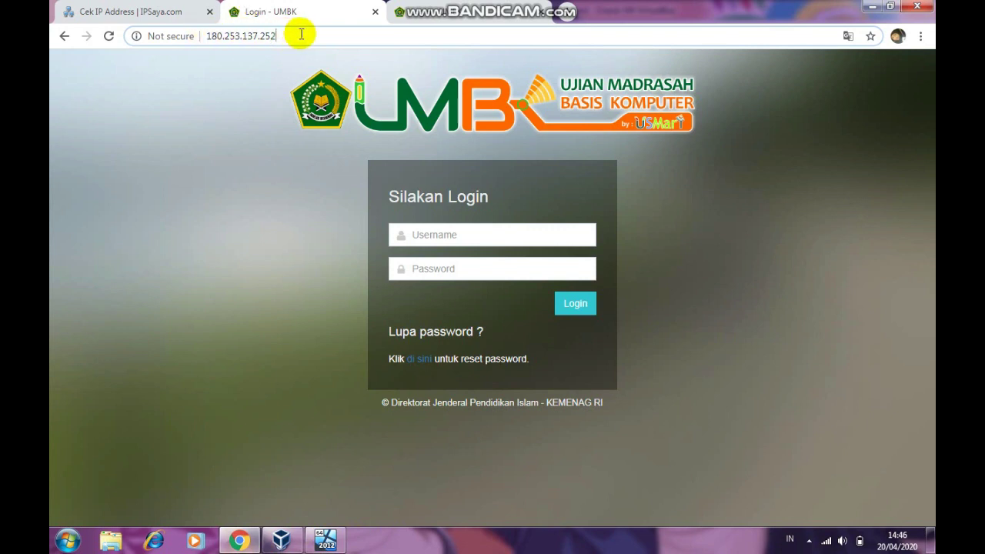
type(":80")
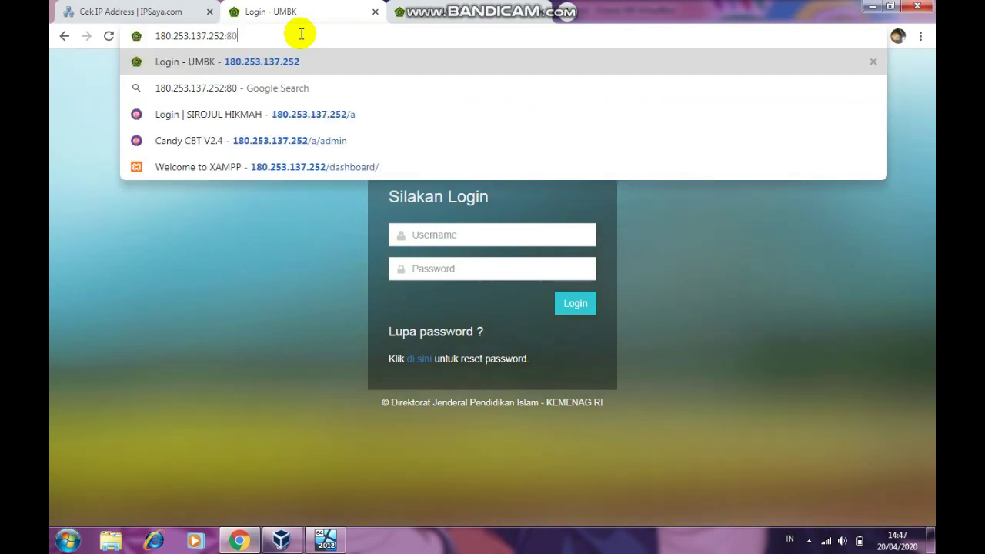
key("Return")
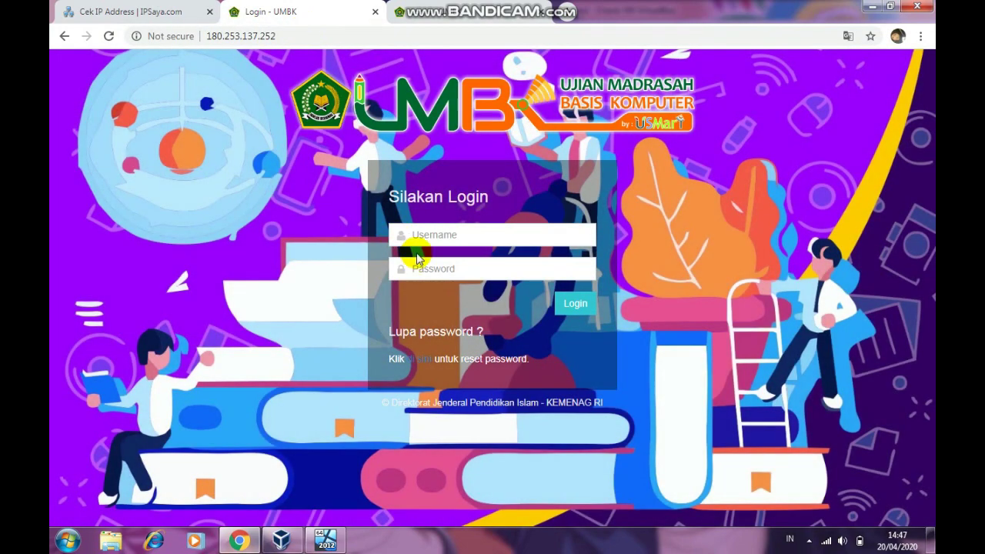
left_click(467, 268)
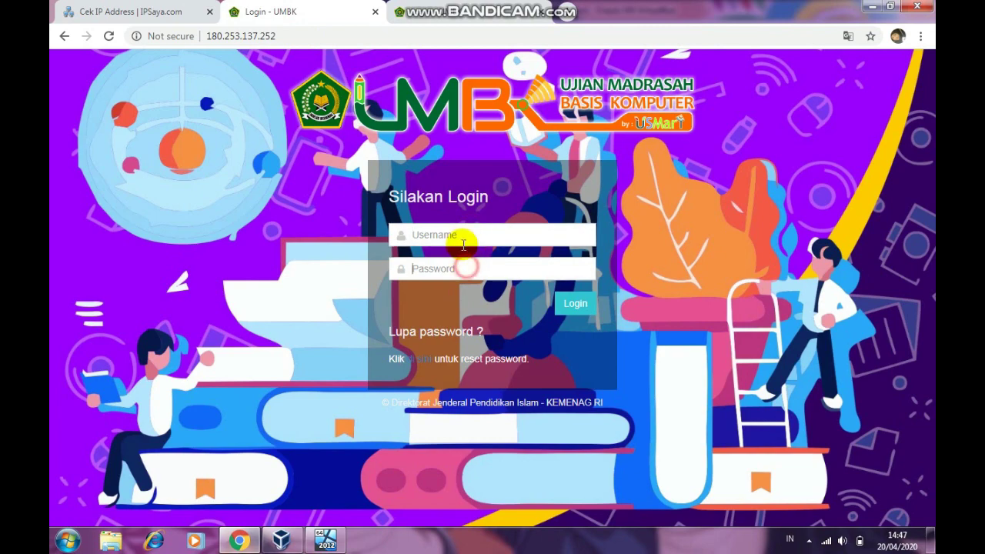
left_click(455, 266)
left_click(451, 236)
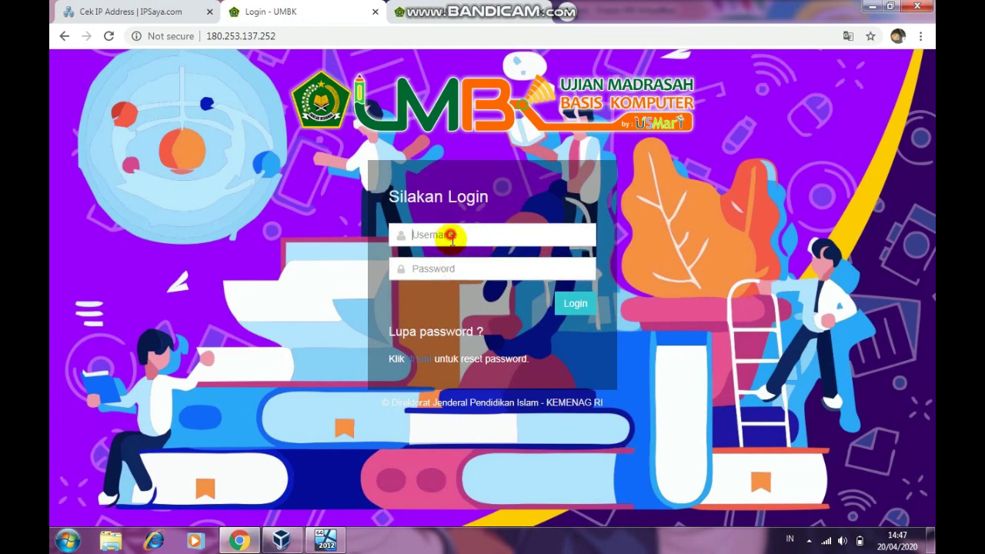
left_click(457, 266)
left_click(451, 234)
left_click(459, 268)
left_click(449, 234)
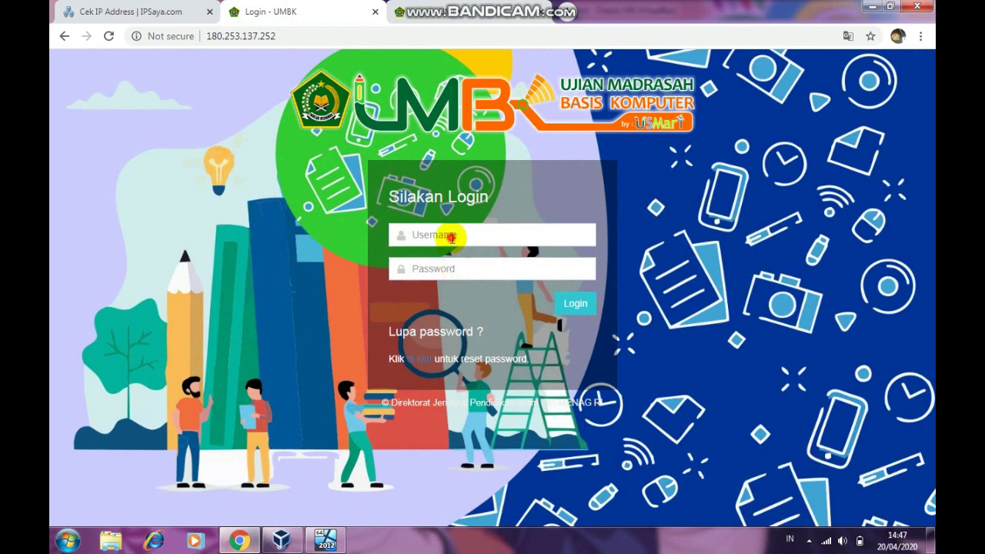
left_click(706, 329)
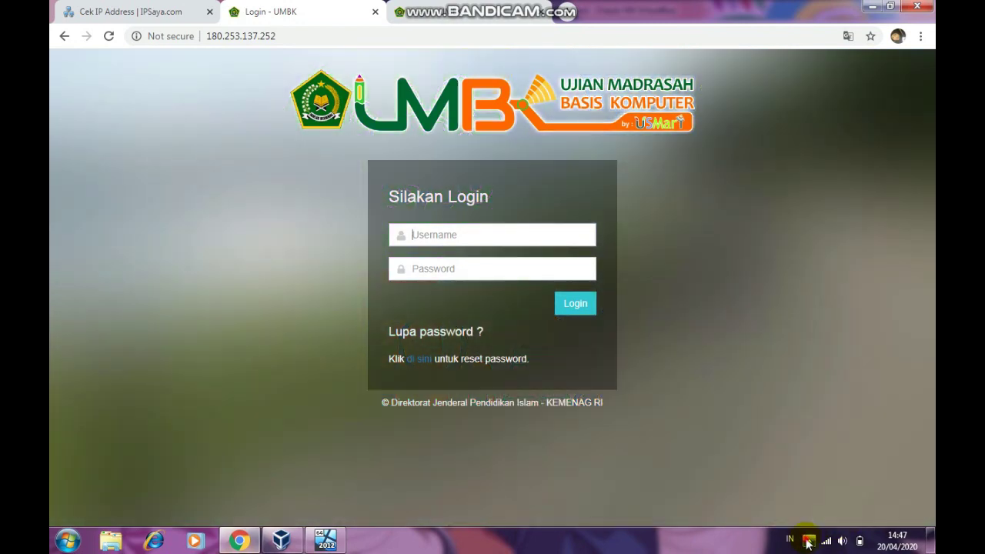
left_click(809, 541)
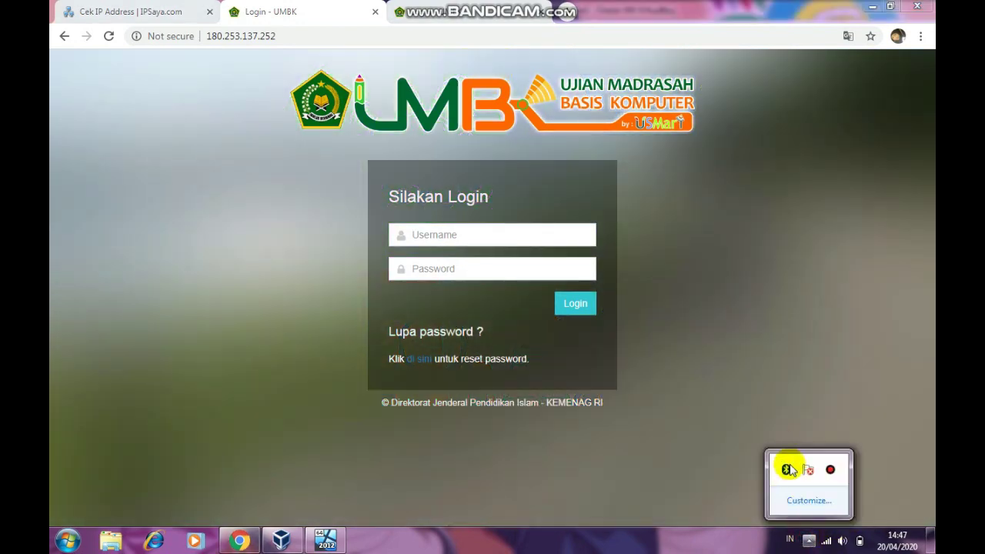
left_click(831, 470)
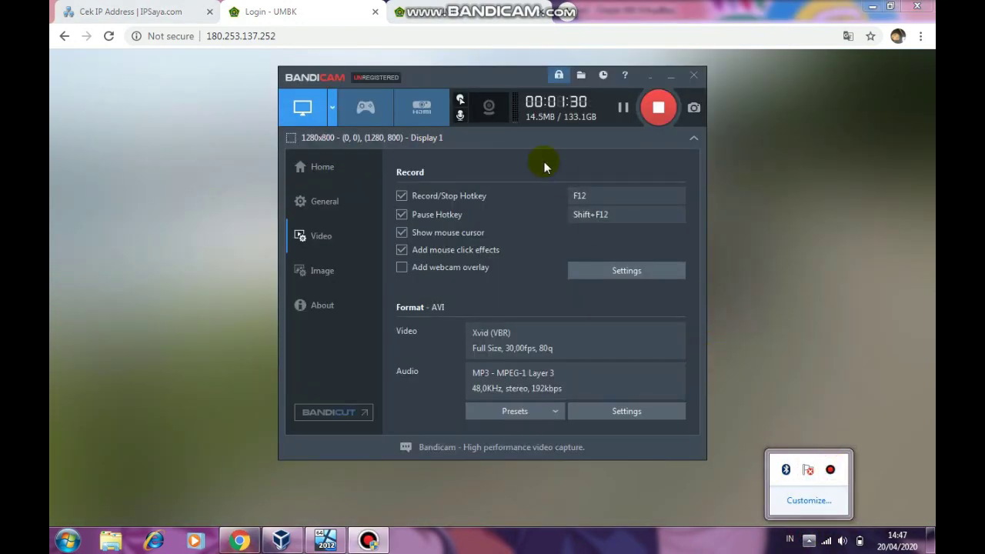